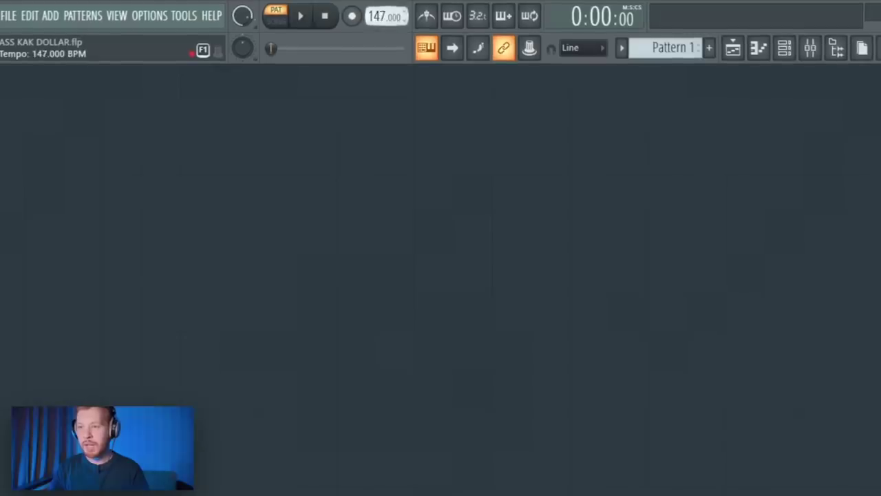
# - Set the project tempo to 146 BPM and add an Omnisphere channel to the channel rack
pyautogui.scroll(-1, 374, 23)
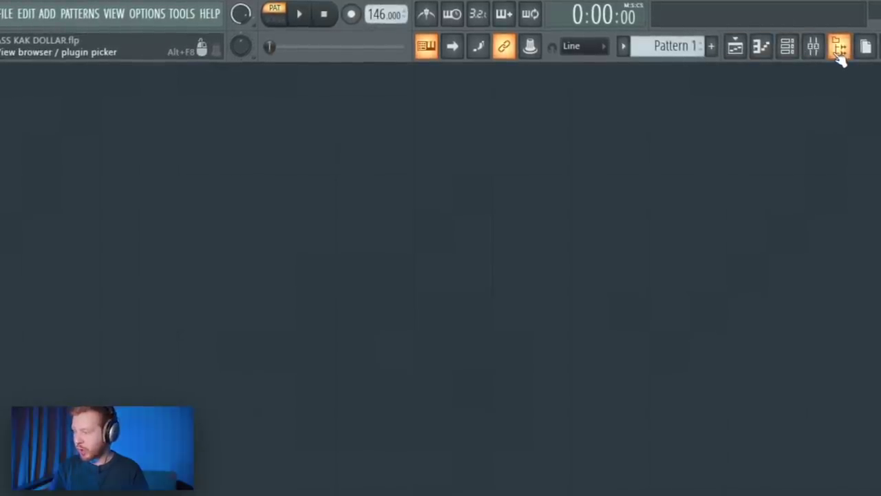
pyautogui.click(786, 46)
pyautogui.rightClick(624, 220)
pyautogui.moveTo(647, 347)
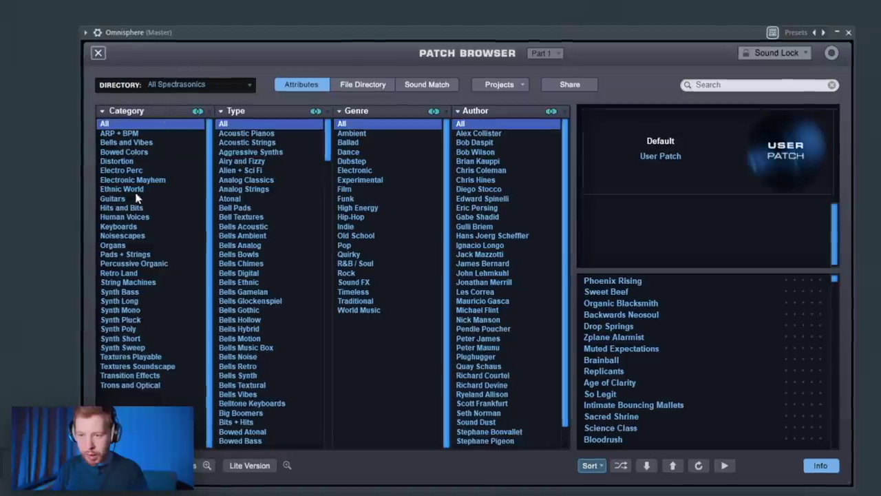
# - Load the Piano String Classic patch from the Acoustic Pianos type in Omnisphere's Keyboards category and close the patch browser
pyautogui.click(118, 226)
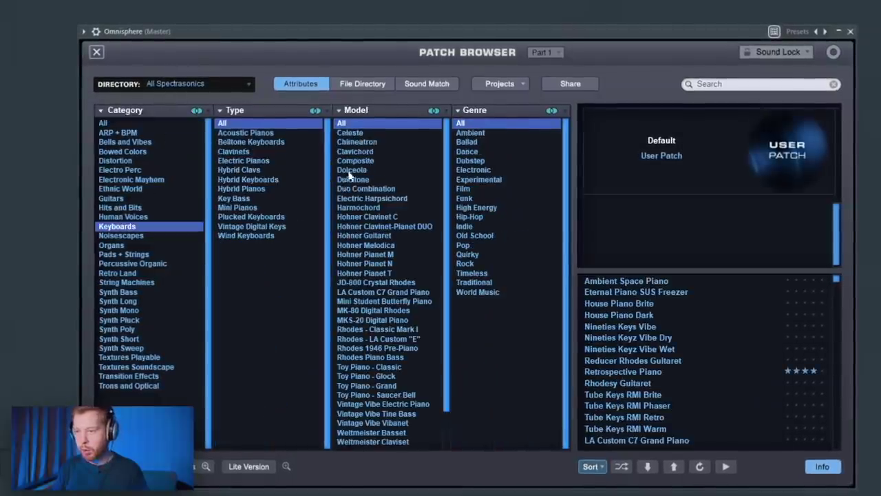
pyautogui.click(272, 131)
pyautogui.scroll(-5, 640, 378)
pyautogui.click(642, 409)
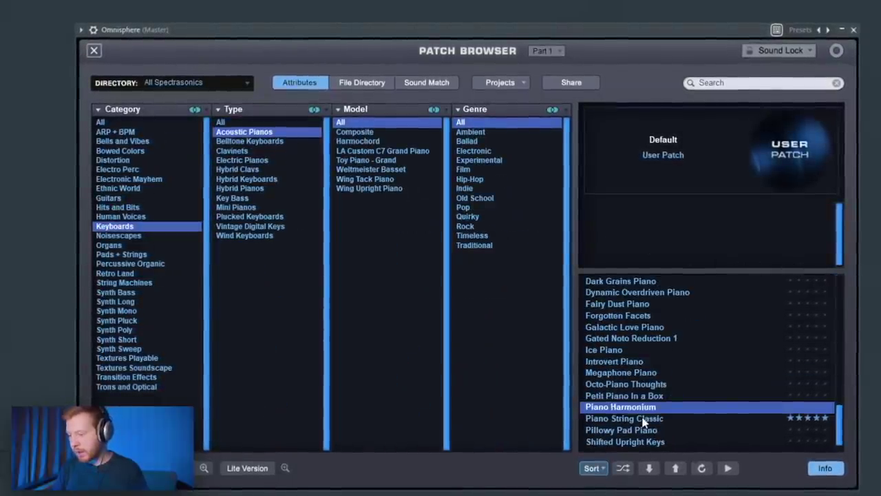
pyautogui.click(644, 418)
pyautogui.moveTo(445, 30); pyautogui.dragTo(445, 4)
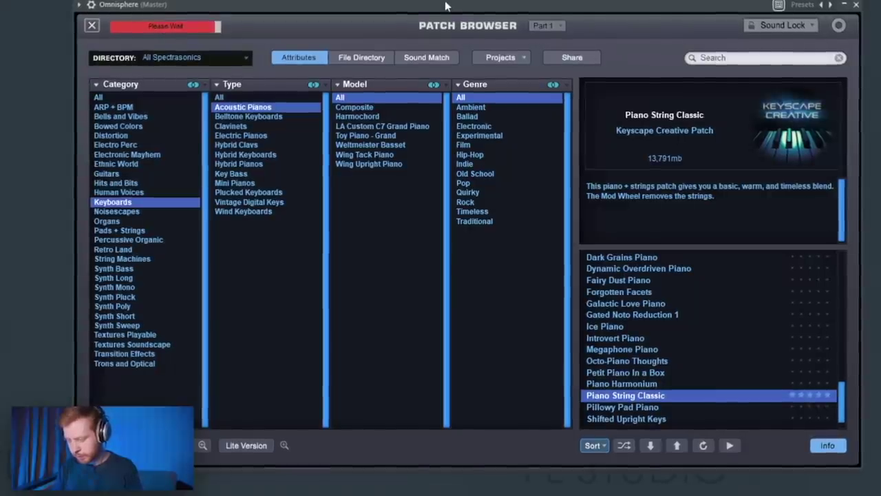
pyautogui.click(92, 26)
# - Inspect the patch's AUX effects rack with the Pro-Verb unit and close the Omnisphere window
pyautogui.click(675, 156)
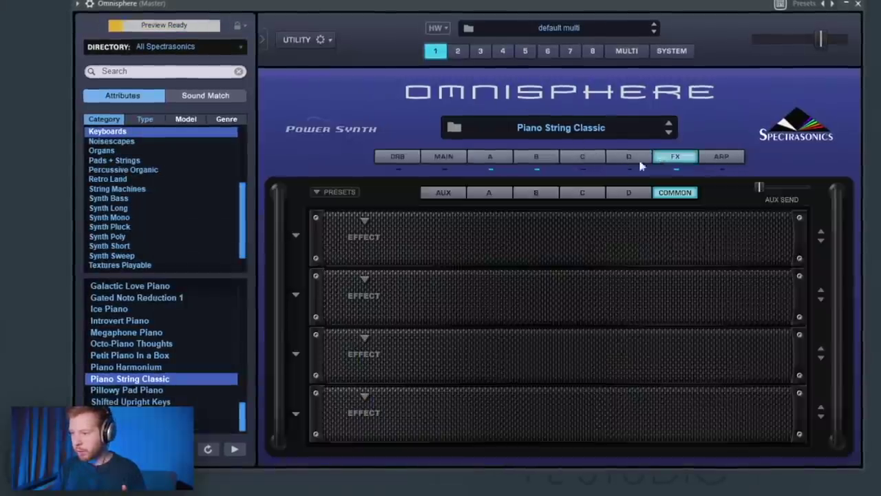
pyautogui.click(435, 194)
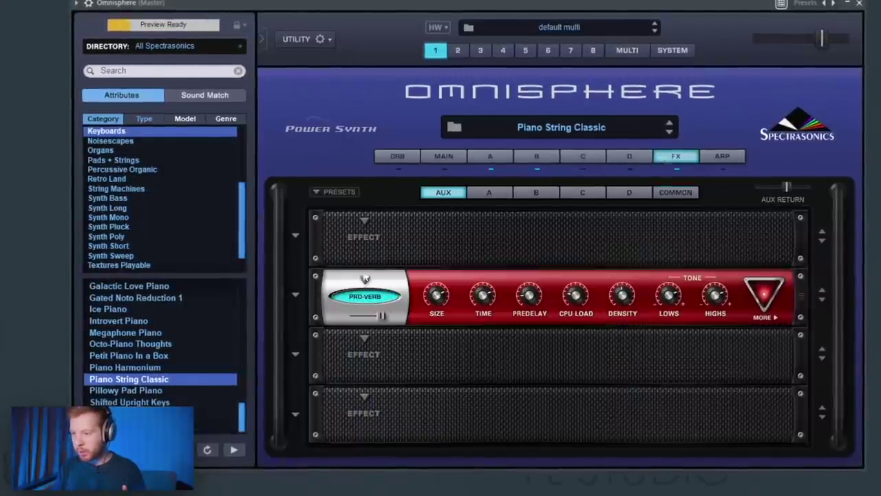
pyautogui.click(863, 5)
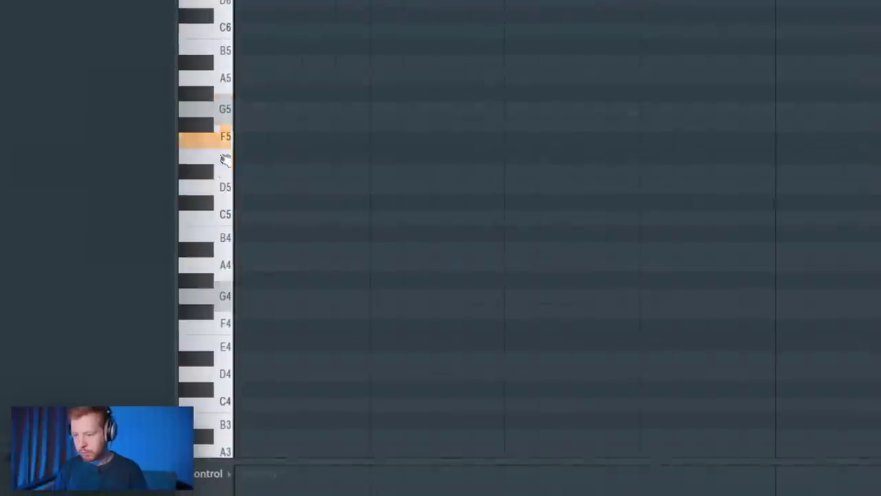
# - Draw starting G4 and D5 notes with a G5 right after them, and repeat the D5–G5 pair until there are four
pyautogui.moveTo(261, 310); pyautogui.dragTo(266, 297)
pyautogui.click(266, 185)
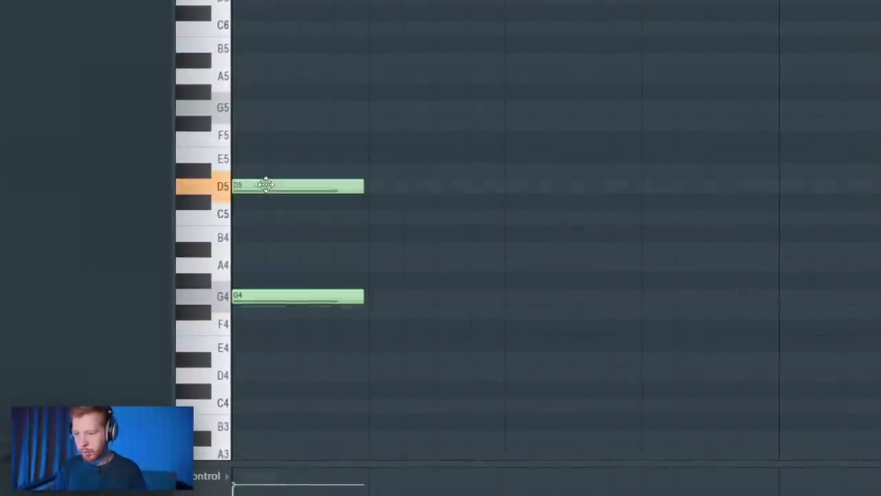
pyautogui.moveTo(359, 153); pyautogui.dragTo(388, 101)
pyautogui.press('space')
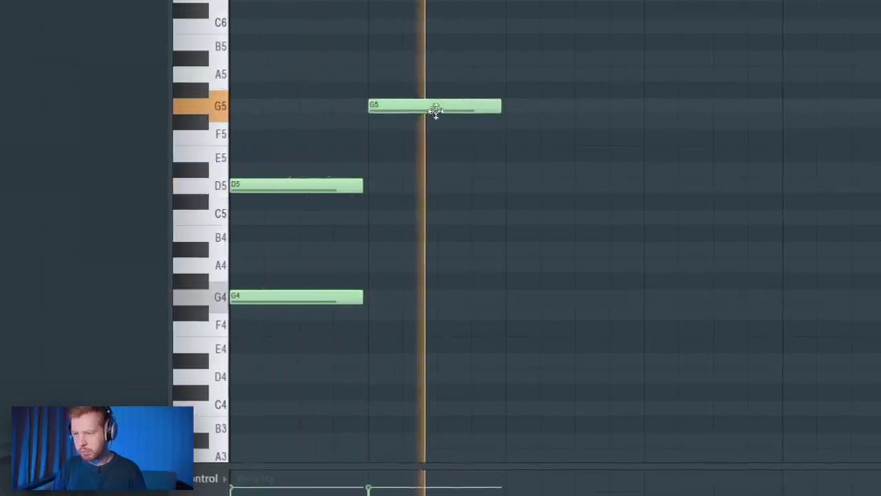
pyautogui.hotkey('ctrl', 'b')
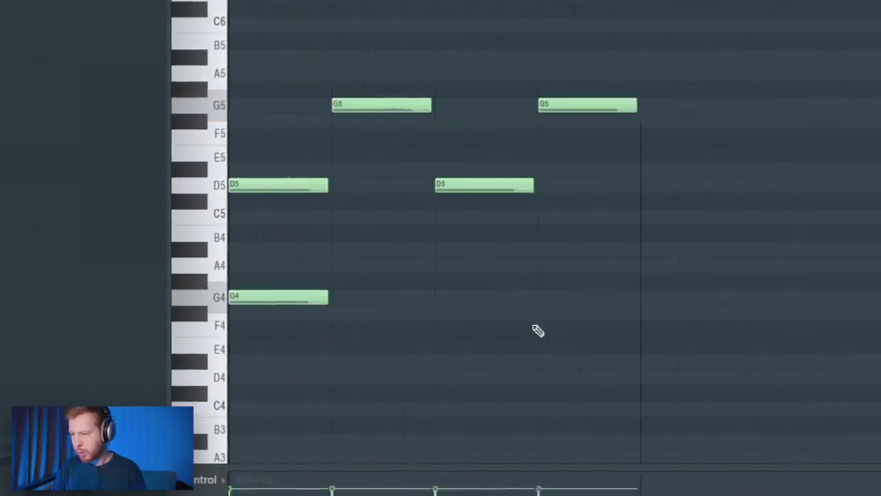
pyautogui.hotkey('ctrl', 'b')
# - Raise the last two D5 notes by one semitone to D#5 and play the phrase
pyautogui.moveTo(621, 187); pyautogui.dragTo(865, 209)
pyautogui.press('Up')
pyautogui.scroll(-2, 707, 269)
pyautogui.press('space')
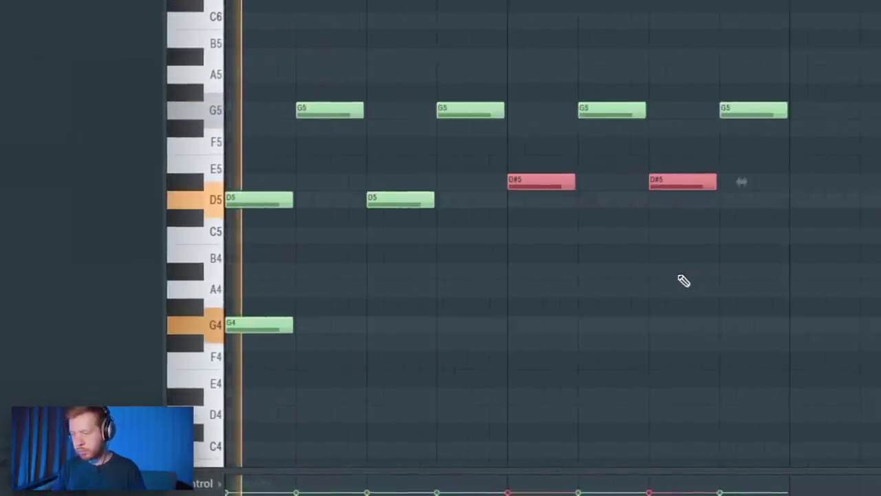
pyautogui.keyDown('ctrl'); pyautogui.click(606, 276); pyautogui.keyUp('ctrl')
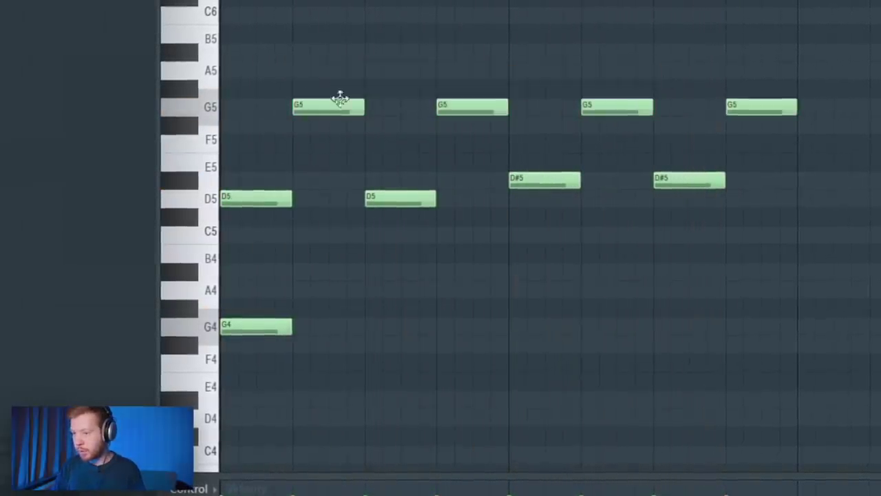
# - Lengthen the G5, D5 and D#5 notes until they meet, extend G4 under both D5 notes, and play the phrase
pyautogui.moveTo(652, 110); pyautogui.dragTo(718, 117)
pyautogui.moveTo(782, 172); pyautogui.dragTo(363, 201)
pyautogui.moveTo(288, 328); pyautogui.dragTo(511, 329)
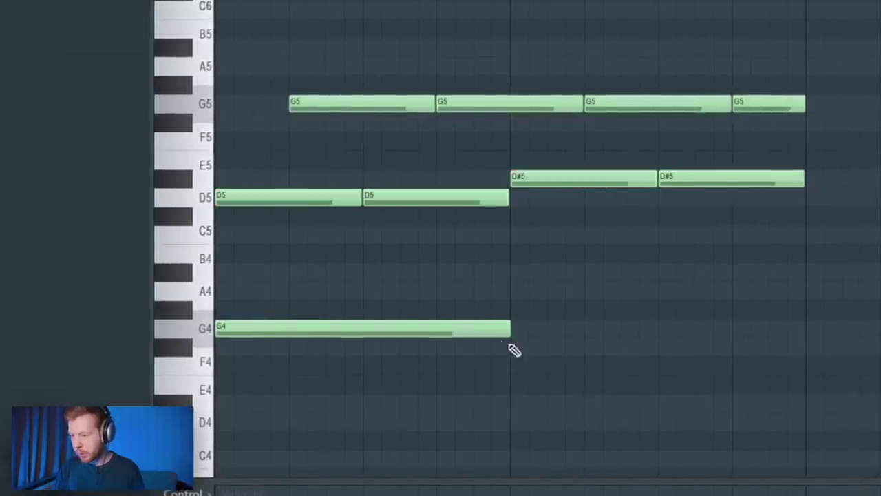
pyautogui.press('space')
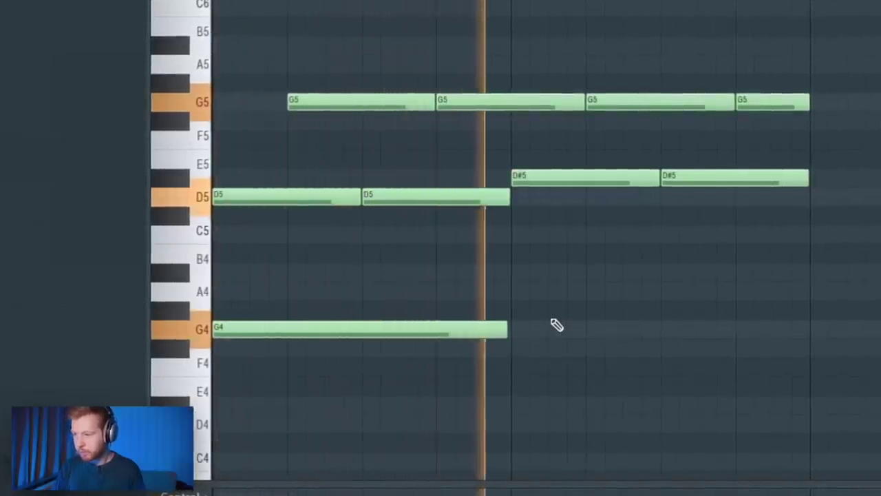
pyautogui.press('space')
# - Enlarge the velocity area and lower the D5 and D#5 notes to slightly different velocities
pyautogui.moveTo(853, 131); pyautogui.dragTo(217, 241)
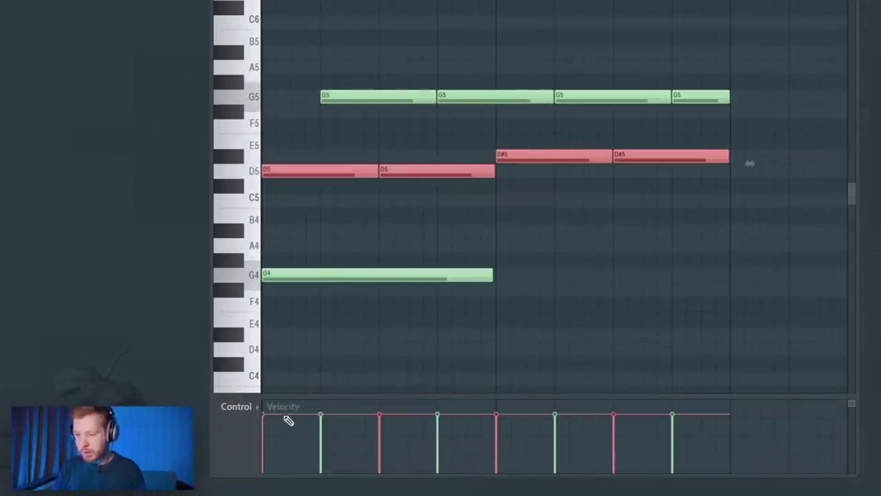
pyautogui.moveTo(327, 394); pyautogui.dragTo(328, 273)
pyautogui.click(265, 337)
pyautogui.click(383, 344)
pyautogui.click(499, 335)
pyautogui.click(618, 352)
# - Lower the G5 notes to varied velocities and the G4 note to a softer one, and play the phrase
pyautogui.moveTo(757, 21); pyautogui.dragTo(303, 50)
pyautogui.click(329, 342)
pyautogui.click(453, 354)
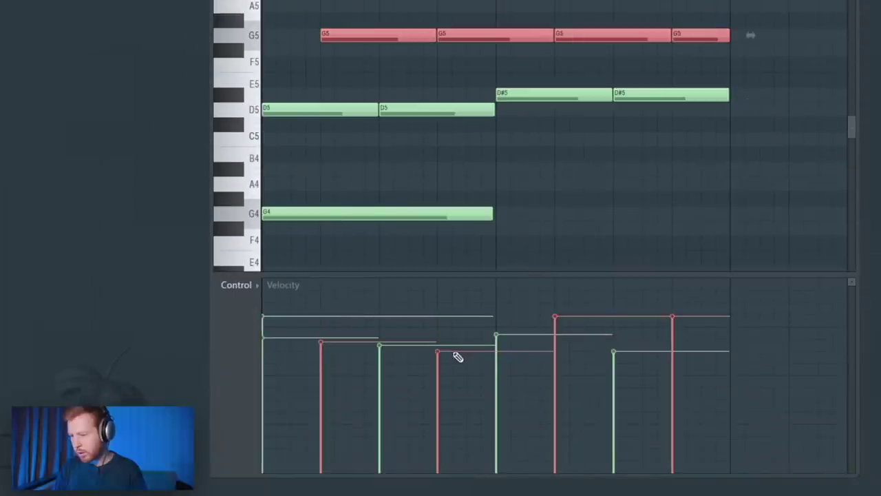
pyautogui.moveTo(436, 242); pyautogui.dragTo(400, 212)
pyautogui.click(286, 382)
pyautogui.press('space')
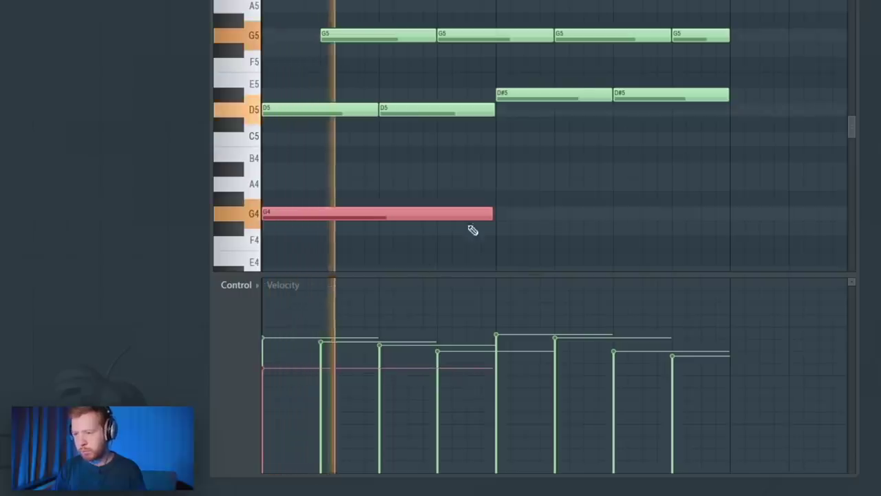
pyautogui.keyDown('ctrl'); pyautogui.click(471, 230); pyautogui.keyUp('ctrl')
pyautogui.press('space')
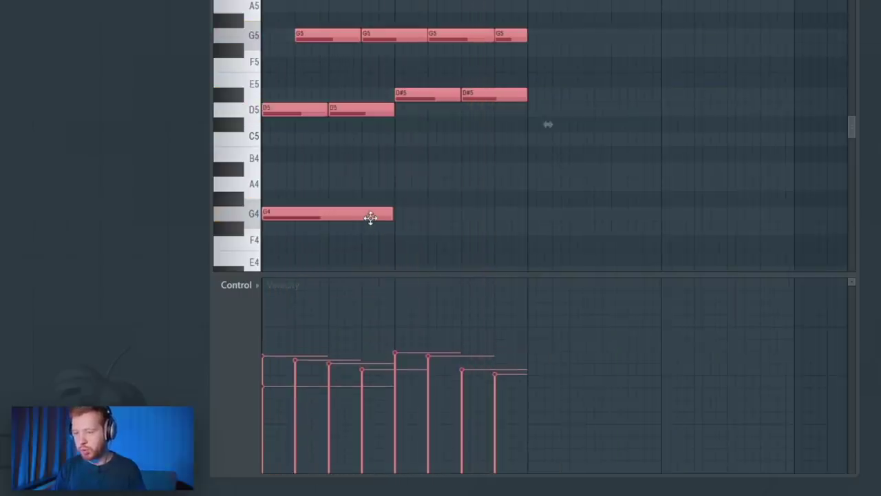
# - Copy the whole piano phrase after itself so that it runs four times in the pattern
pyautogui.press('space')
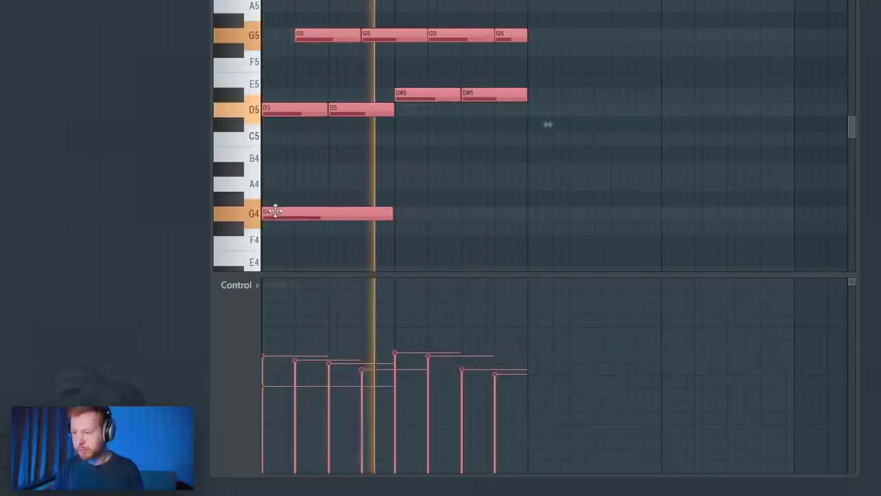
pyautogui.moveTo(271, 213); pyautogui.dragTo(541, 224)
pyautogui.click(633, 175)
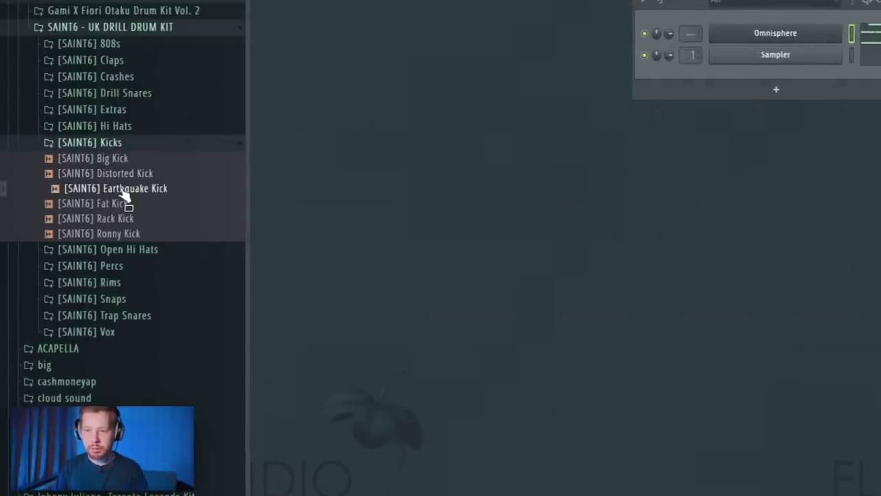
# - Add the [SAINT6] Earthquake Kick, M1 808, Quick Clap and Stereo Clap samples as new channels
pyautogui.moveTo(768, 74); pyautogui.dragTo(768, 75)
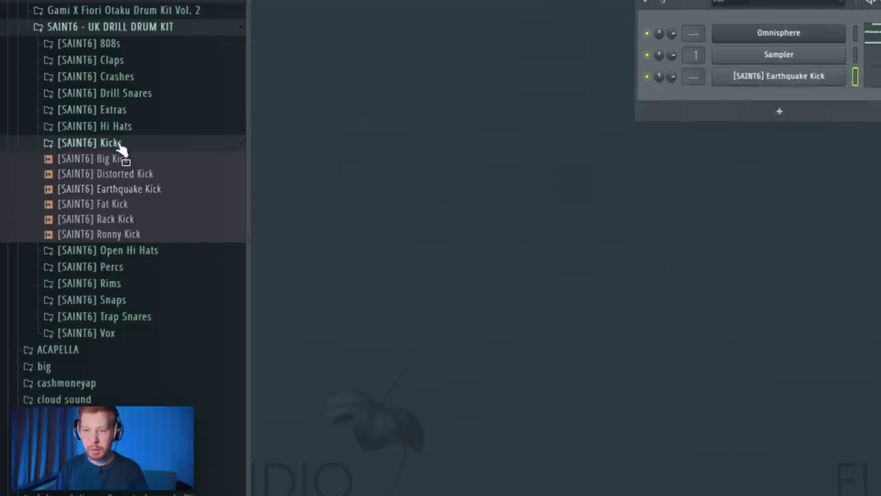
pyautogui.click(110, 142)
pyautogui.moveTo(104, 167); pyautogui.dragTo(670, 108)
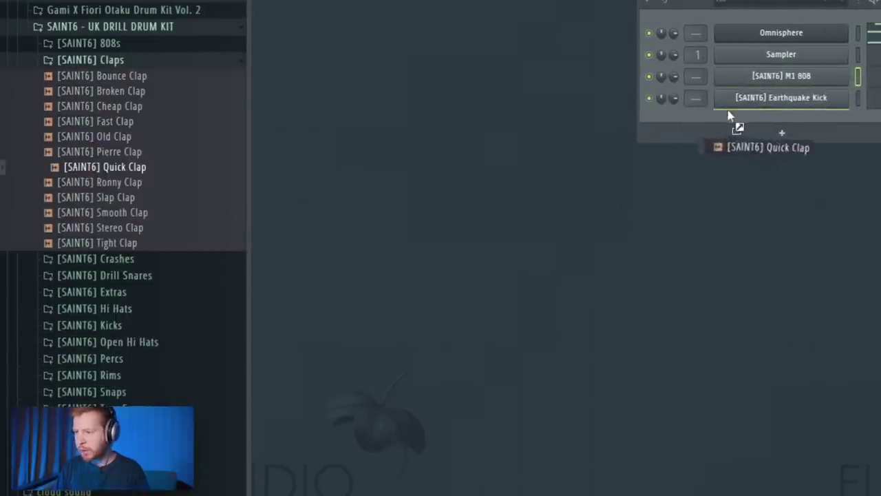
pyautogui.moveTo(729, 116); pyautogui.dragTo(730, 117)
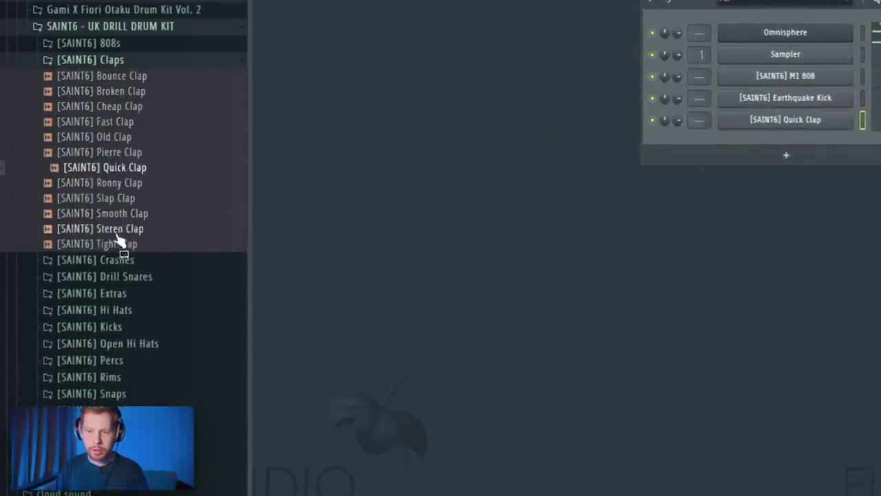
pyautogui.moveTo(168, 235); pyautogui.dragTo(757, 142)
pyautogui.click(58, 63)
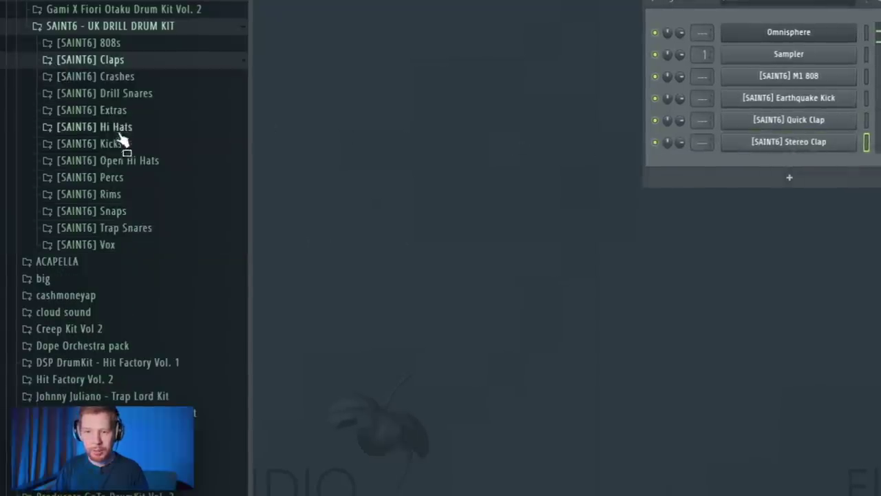
# - Add the [SAINT6] Buzz Snare and LA Snare samples as channels below the claps
pyautogui.click(128, 229)
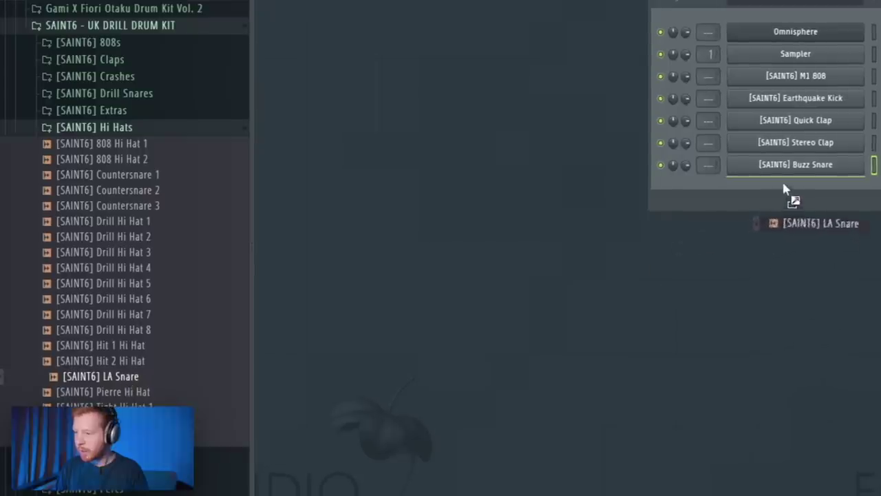
pyautogui.moveTo(786, 190); pyautogui.dragTo(787, 192)
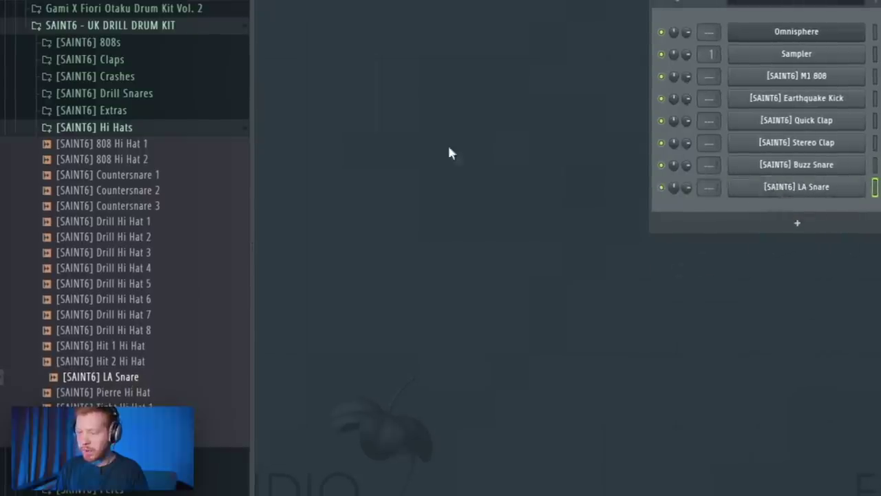
pyautogui.click(95, 128)
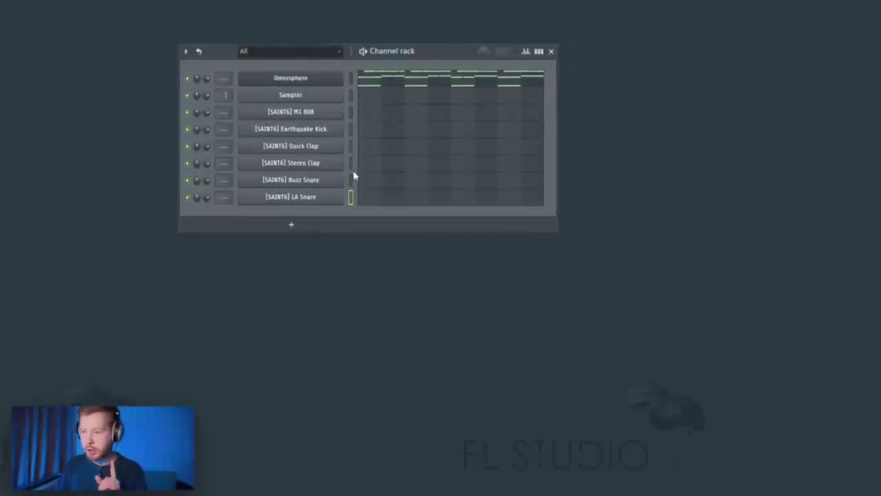
# - Draw a B4 note at the start of the LA Snare channel's piano roll
pyautogui.press('F7')
pyautogui.click(243, 176)
pyautogui.moveTo(244, 180); pyautogui.dragTo(197, 208)
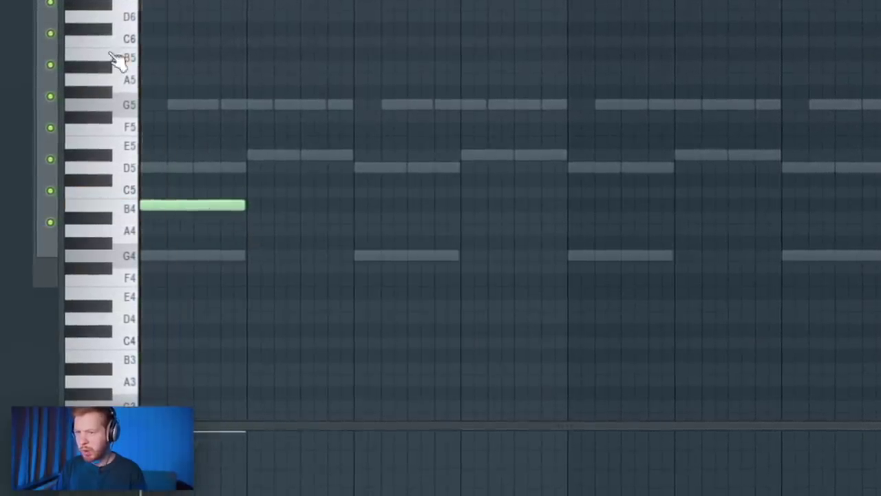
# - Set the LA Snare sample's time-stretching mode to Stretch and close its channel settings
pyautogui.click(33, 97)
pyautogui.click(260, 225)
pyautogui.click(386, 156)
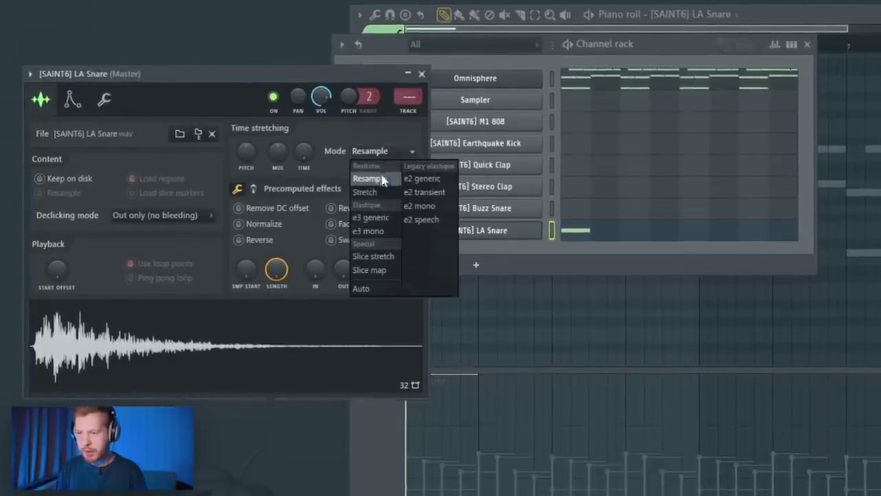
pyautogui.click(364, 190)
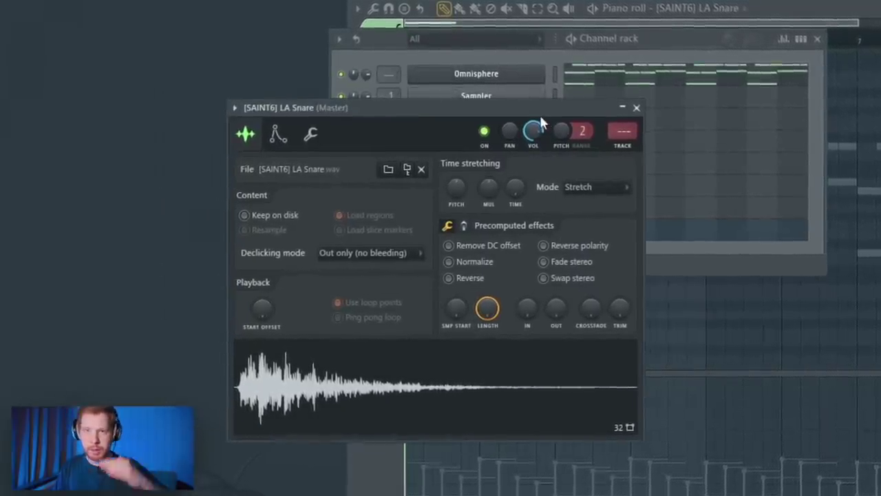
pyautogui.click(629, 106)
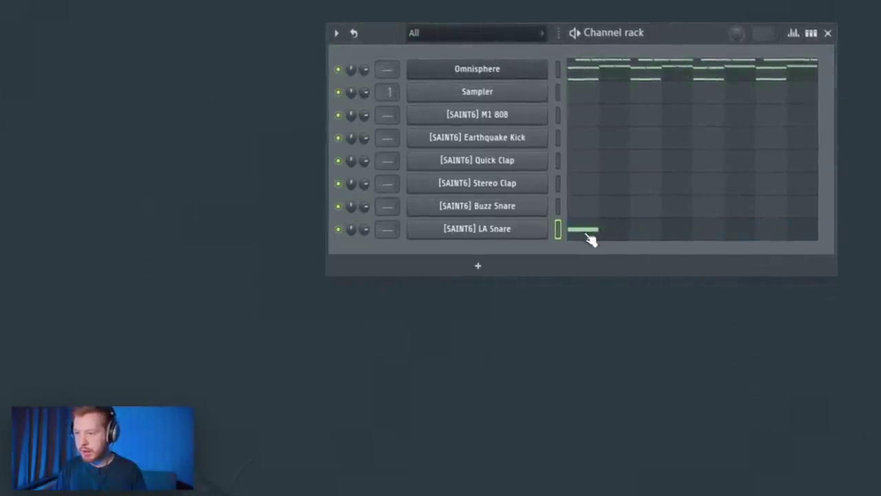
# - Build a group of three short B4 hits for the LA Snare and repeat the group once directly after itself
pyautogui.click(612, 224)
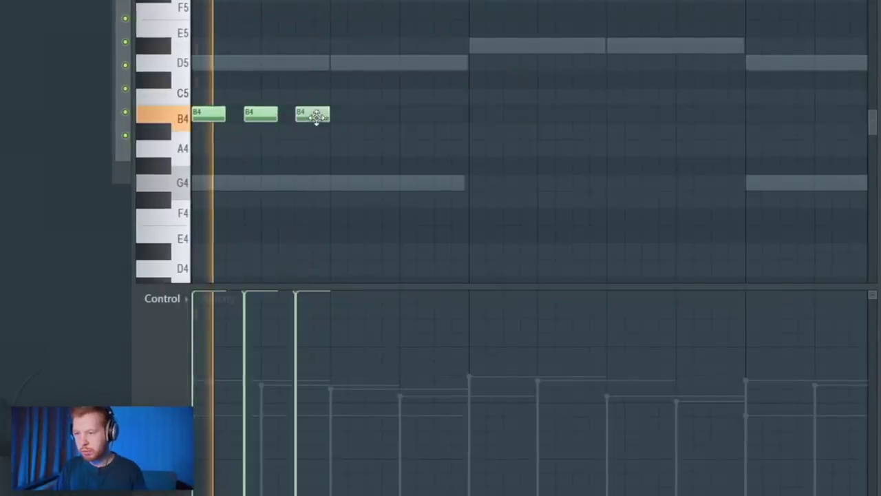
pyautogui.hotkey('ctrl', 'b')
pyautogui.hotkey('ctrl', 'd')
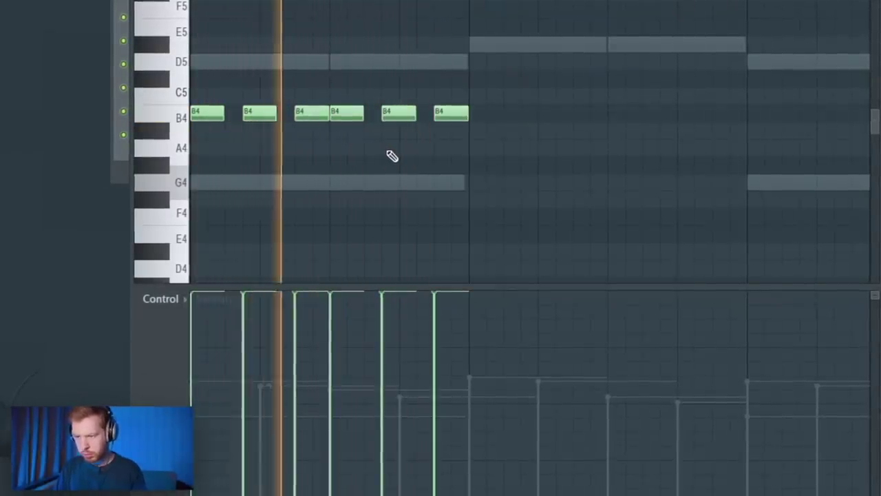
pyautogui.press('space')
# - Split the last B4 snare hit into two short hits and lower the velocities of the third hit and the split pair
pyautogui.moveTo(310, 93); pyautogui.dragTo(314, 188)
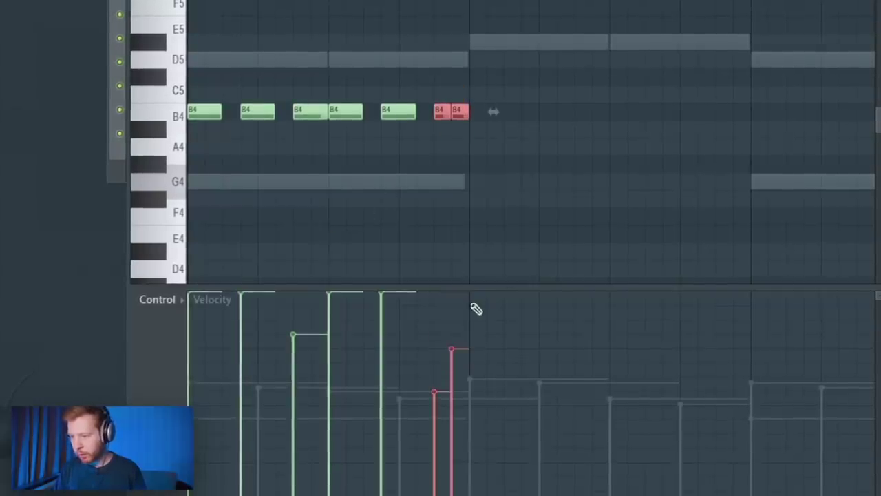
pyautogui.moveTo(531, 34); pyautogui.dragTo(445, 149)
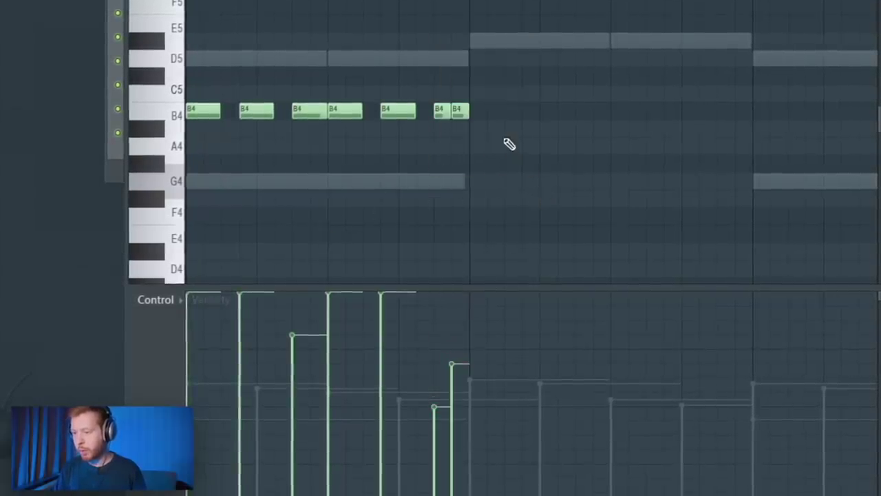
pyautogui.press('space')
# - Duplicate the one-bar LA Snare pattern into bar 2 and play it back
pyautogui.hotkey('ctrl', 'b')
pyautogui.hotkey('ctrl', 'd')
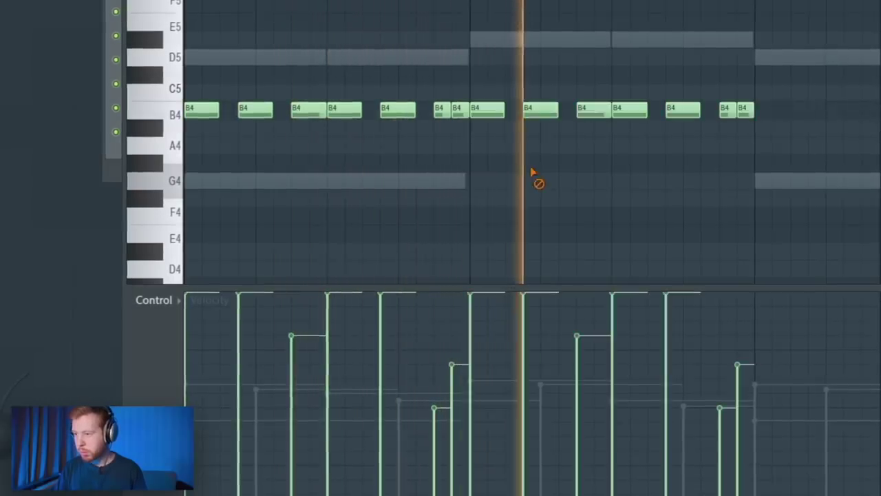
pyautogui.press('space')
# - Chop the last two hits of bar 2 into four at a 1/2 step snap, with velocities rising from hit to hit
pyautogui.moveTo(720, 86); pyautogui.dragTo(778, 108)
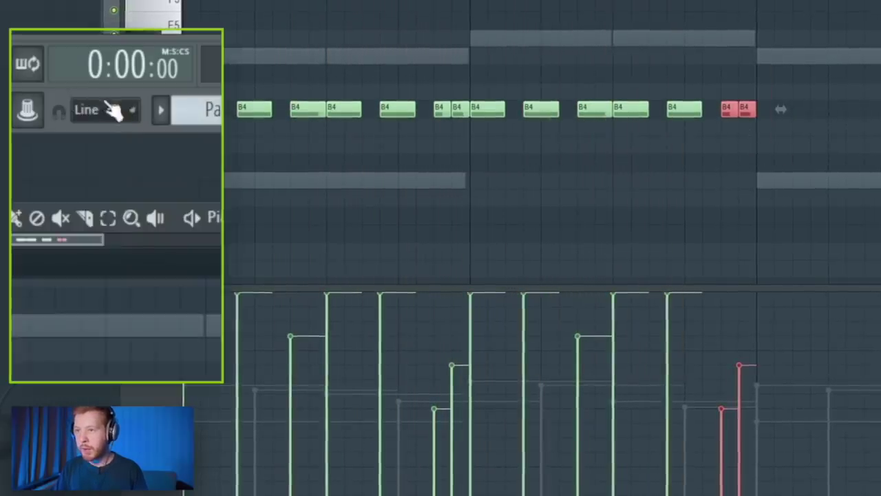
pyautogui.click(112, 110)
pyautogui.click(124, 272)
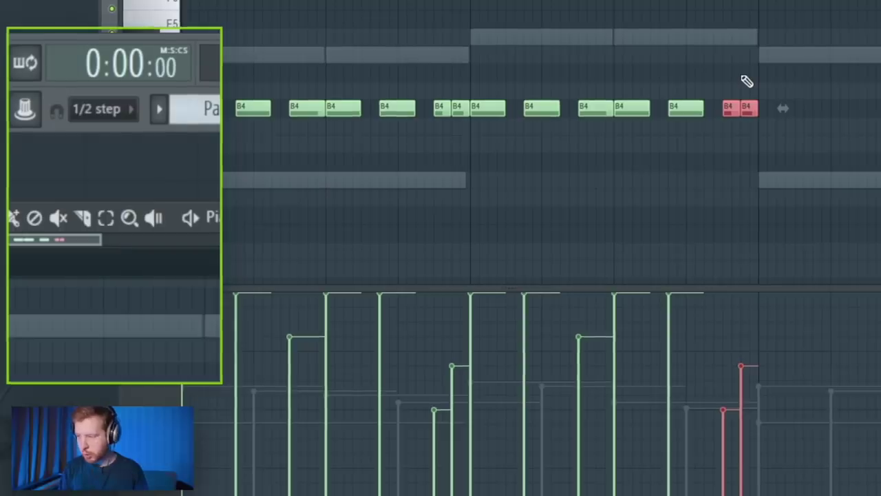
pyautogui.hotkey('ctrl', 'u')
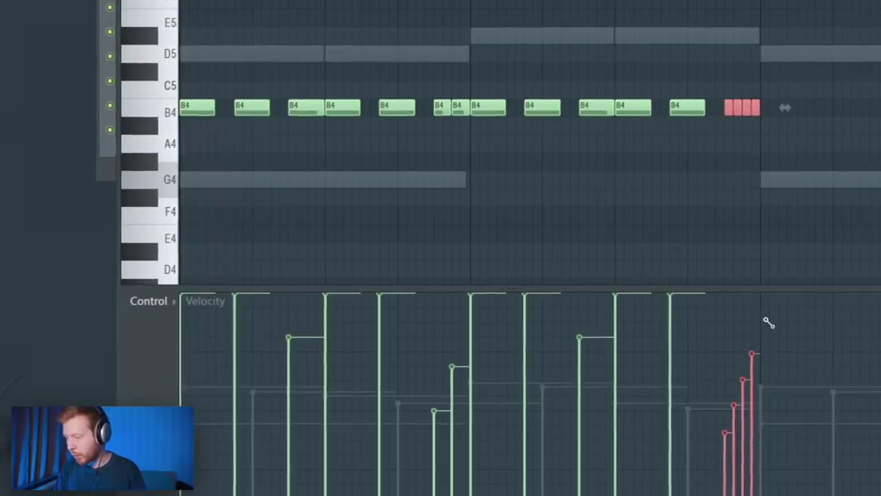
pyautogui.hotkey('ctrl', 'd')
# - Play the two-bar LA Snare pattern and duplicate it into bars 3 and 4
pyautogui.press('space')
pyautogui.scroll(-4, 644, 199)
pyautogui.scroll(3, 269, 181)
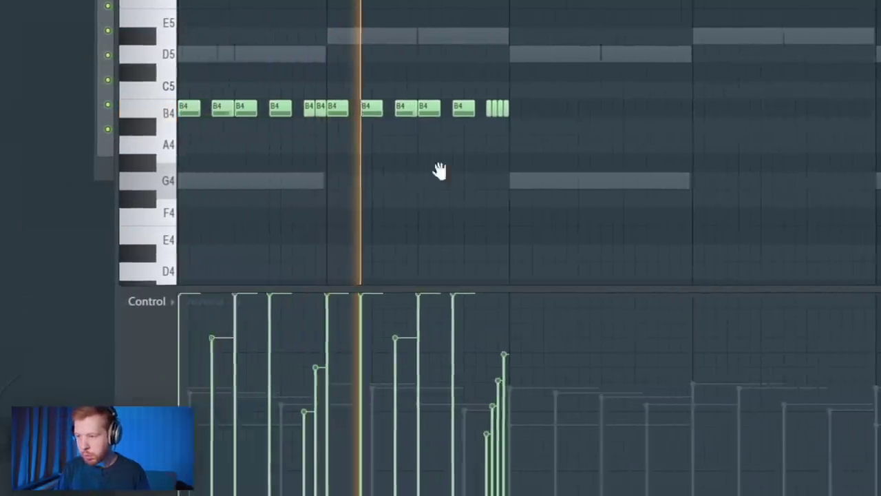
pyautogui.hotkey('ctrl', 'b')
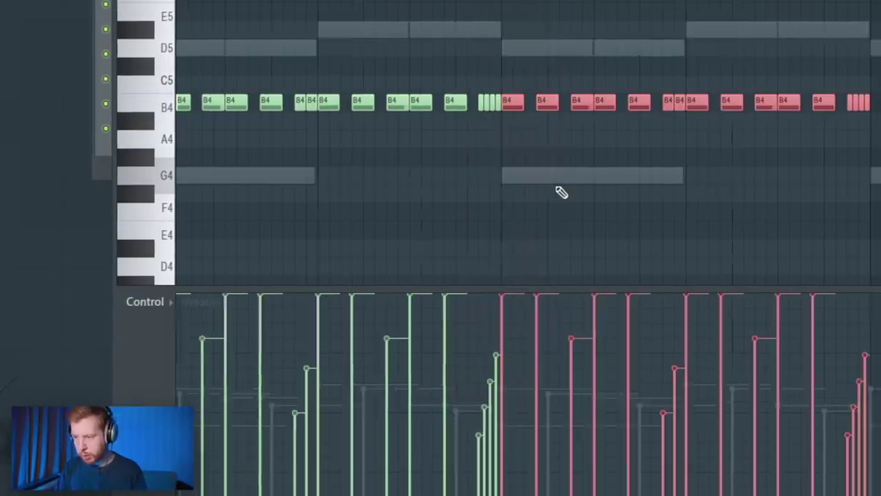
pyautogui.hotkey('ctrl', 'd')
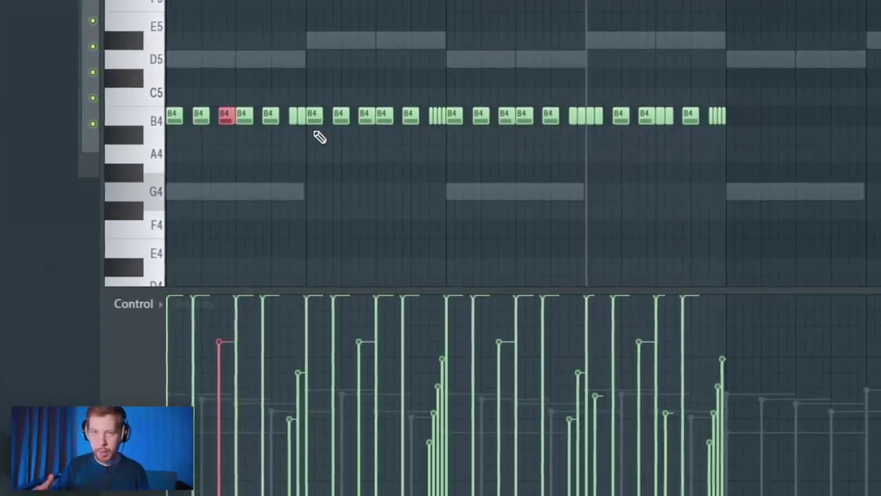
# - Select the softer LA Snare hits and rolls and offset their note panning individually to alternating sides across the pattern
pyautogui.click(290, 118)
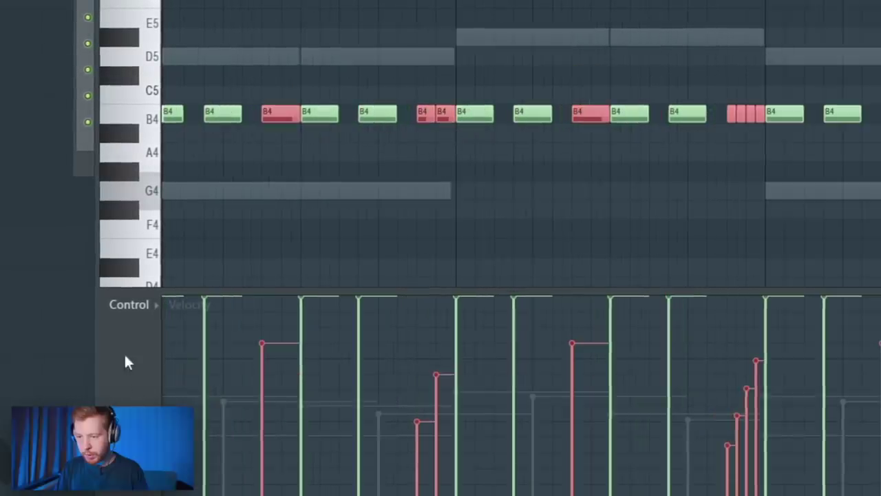
pyautogui.click(126, 360)
pyautogui.click(191, 368)
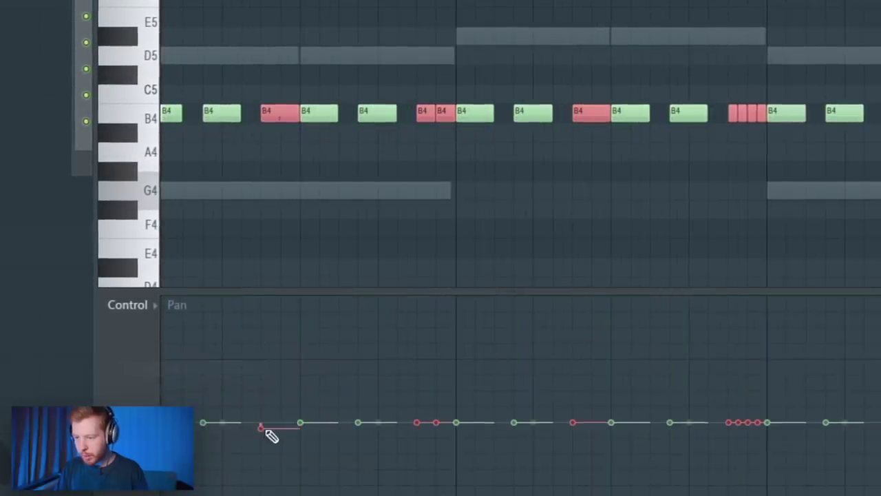
pyautogui.moveTo(261, 422); pyautogui.dragTo(261, 448)
pyautogui.moveTo(271, 241); pyautogui.dragTo(368, 240)
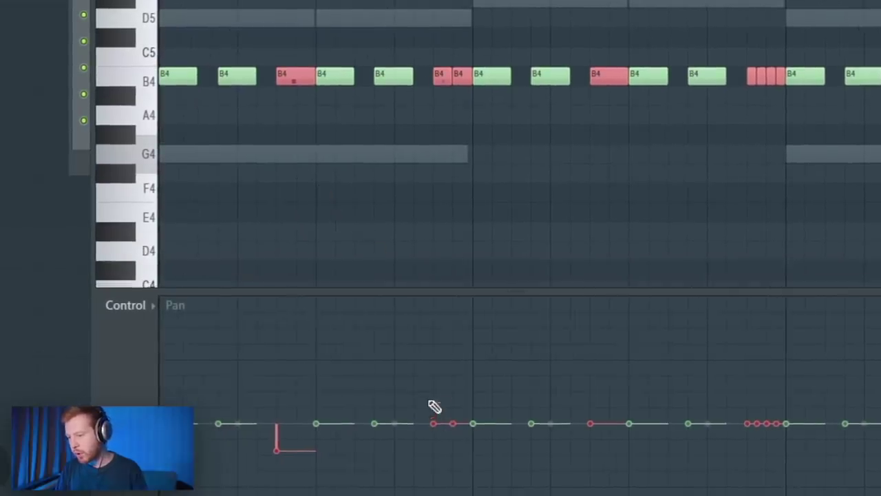
pyautogui.scroll(-3, 385, 272)
pyautogui.press('space')
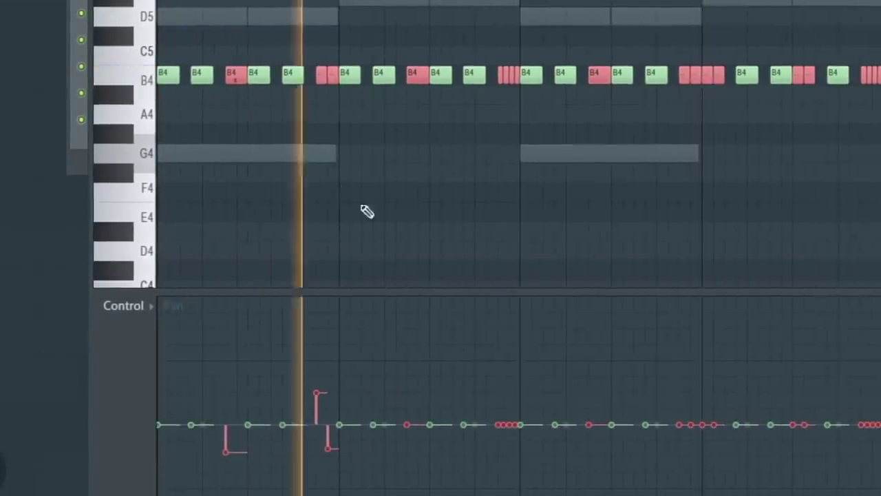
pyautogui.moveTo(501, 424); pyautogui.dragTo(688, 466)
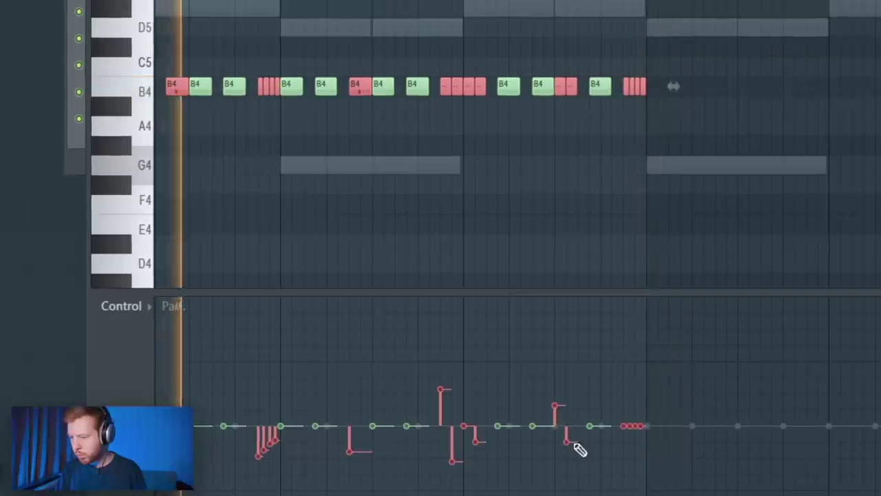
pyautogui.moveTo(560, 429); pyautogui.dragTo(570, 444)
pyautogui.moveTo(634, 443); pyautogui.dragTo(668, 458)
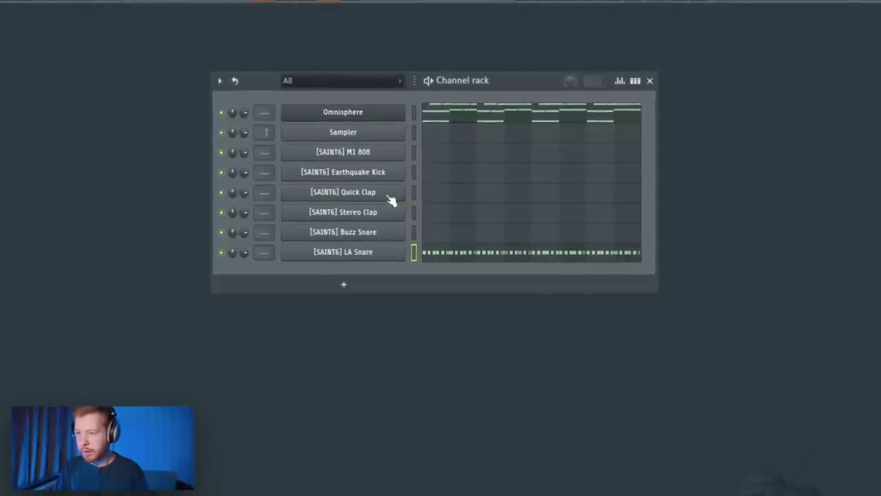
# - Raise the precomputed Boost of the Quick Clap sample
pyautogui.click(390, 200)
pyautogui.click(443, 270)
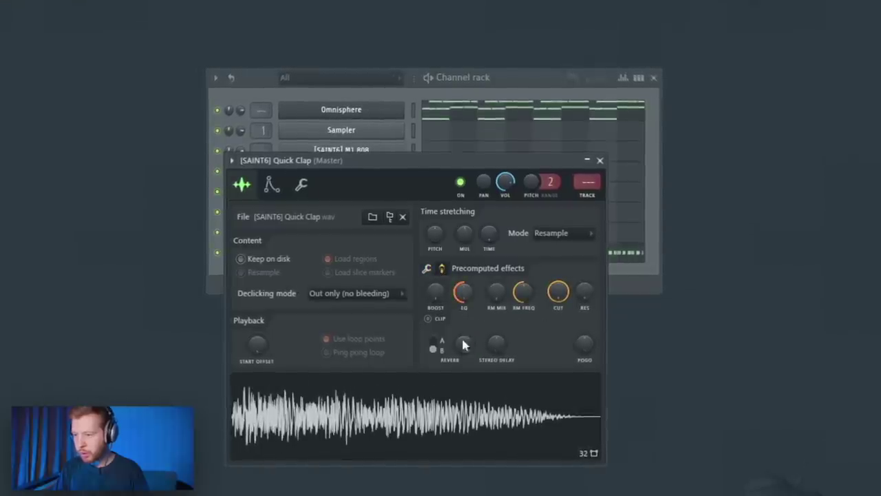
pyautogui.moveTo(435, 292); pyautogui.dragTo(435, 284)
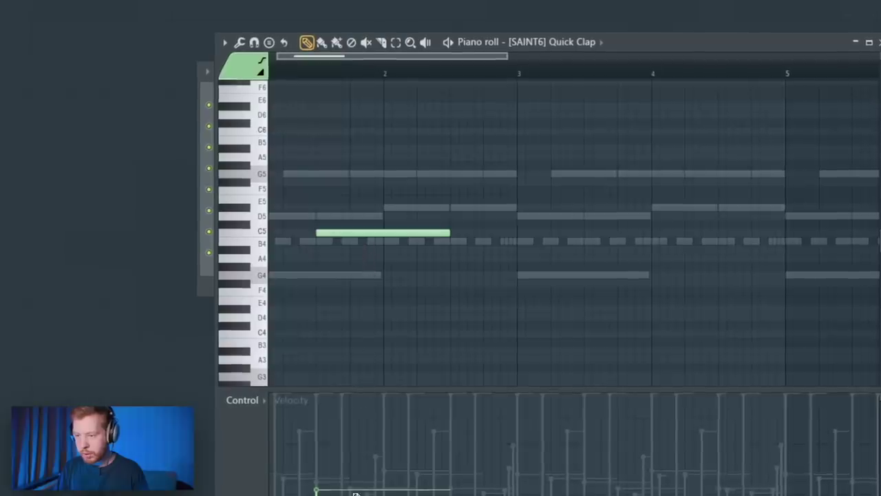
# - Place one-beat C5 Quick Claps on beat 3 of bar 1 and beat 4 of bar 2, with a four-hit rising-velocity roll before the second
pyautogui.moveTo(451, 232); pyautogui.dragTo(349, 233)
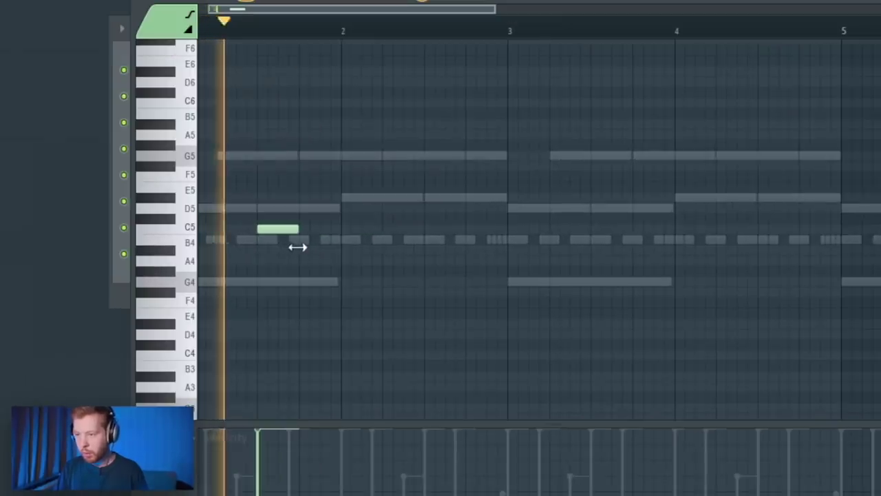
pyautogui.click(468, 228)
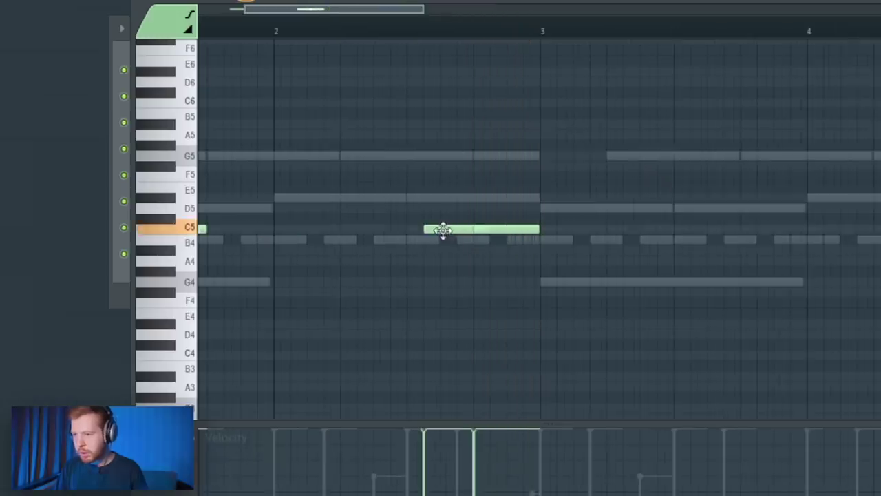
pyautogui.moveTo(442, 230)
pyautogui.mouseDown()
pyautogui.moveTo(377, 230)
pyautogui.moveTo(435, 235)
pyautogui.mouseUp()
pyautogui.click(114, 108)
pyautogui.click(114, 282)
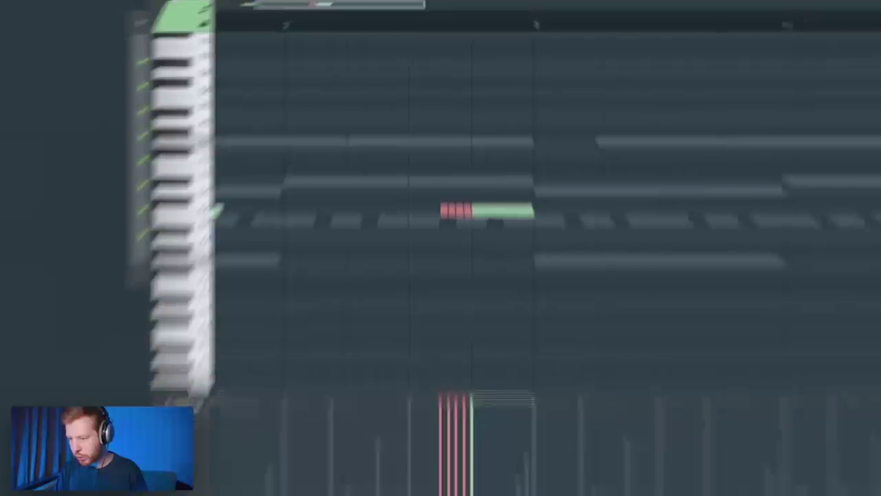
pyautogui.press('space')
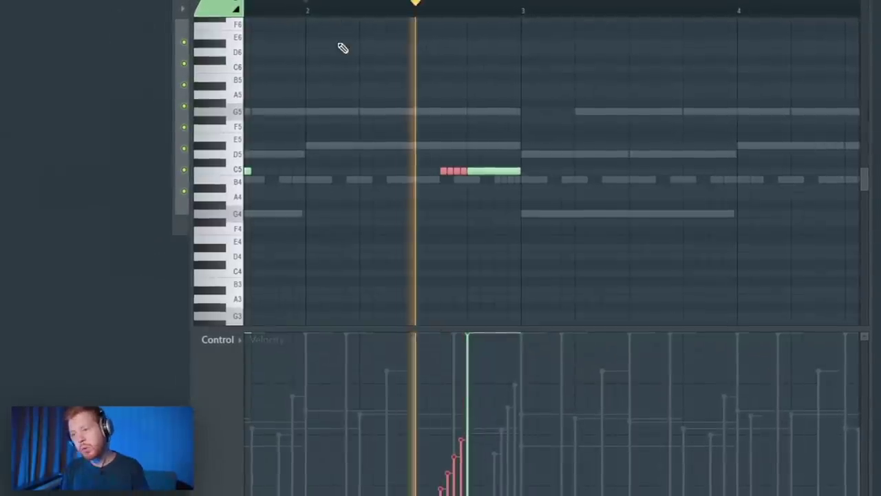
pyautogui.press('space')
pyautogui.press('space')
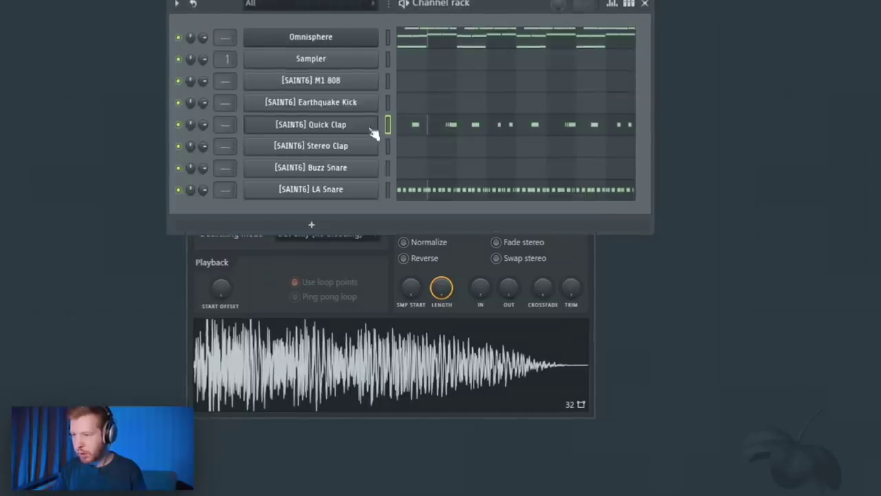
# - Boost the Stereo Clap sample with the precomputed effects and change its time-stretching mode
pyautogui.click(336, 146)
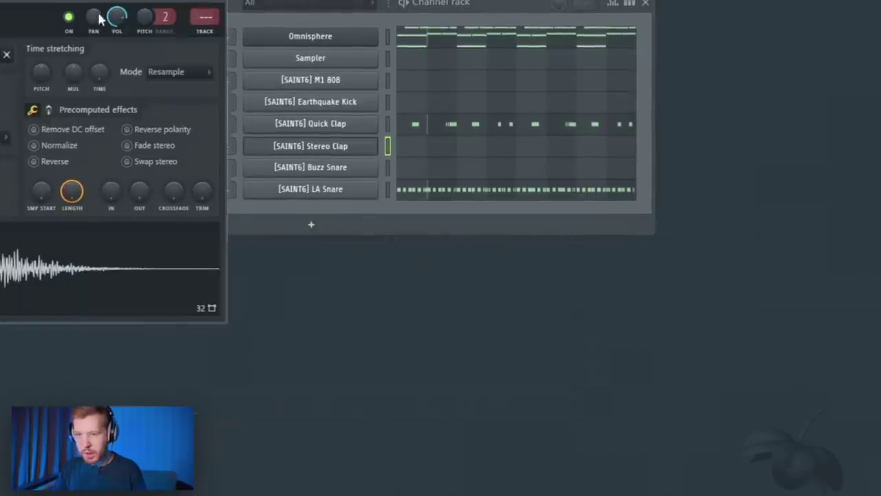
pyautogui.moveTo(79, 21); pyautogui.dragTo(453, 120)
pyautogui.click(424, 209)
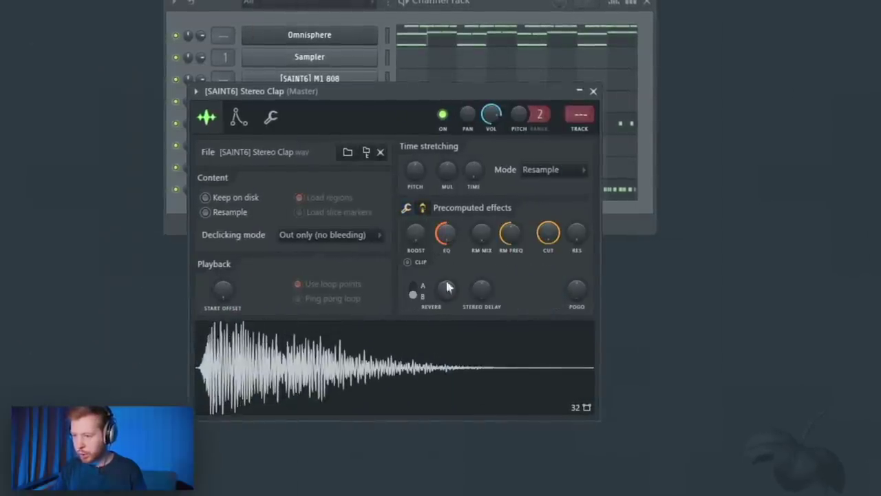
pyautogui.click(451, 210)
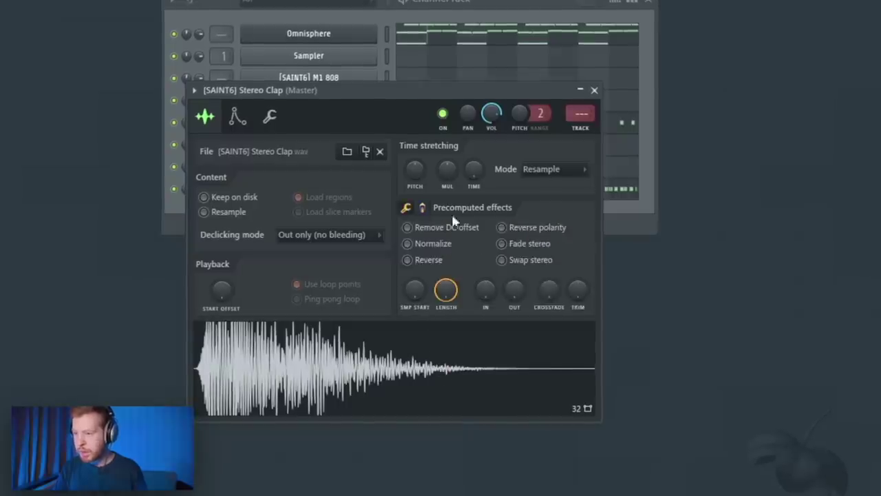
pyautogui.click(558, 170)
pyautogui.click(541, 212)
# - Copy the Quick Clap pattern into the Stereo Clap channel, lower the notes to B4 and play the layered claps
pyautogui.press('F6')
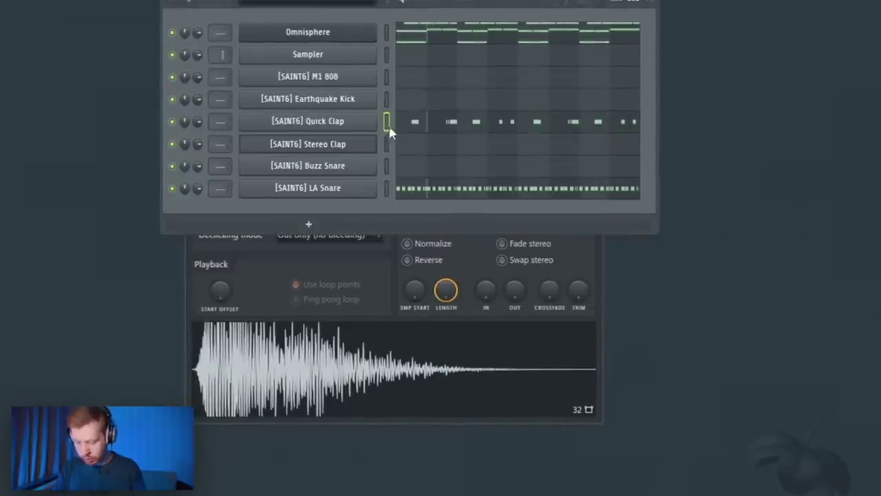
pyautogui.click(441, 146)
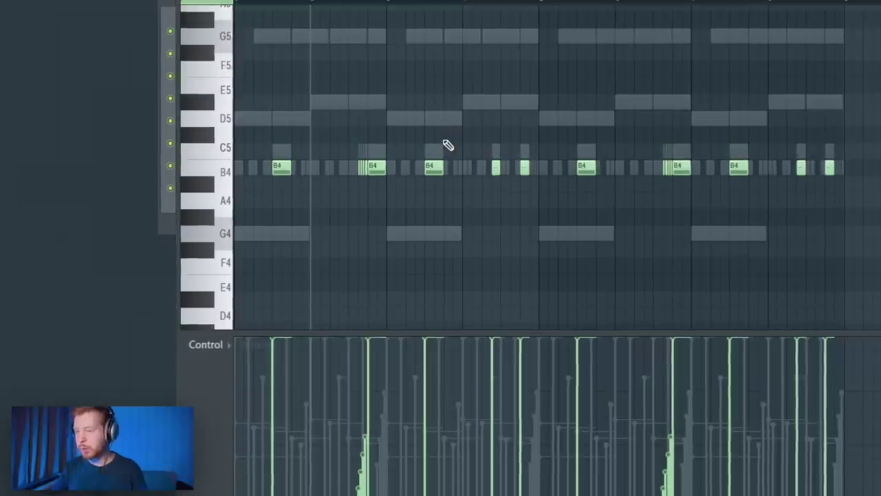
pyautogui.press('space')
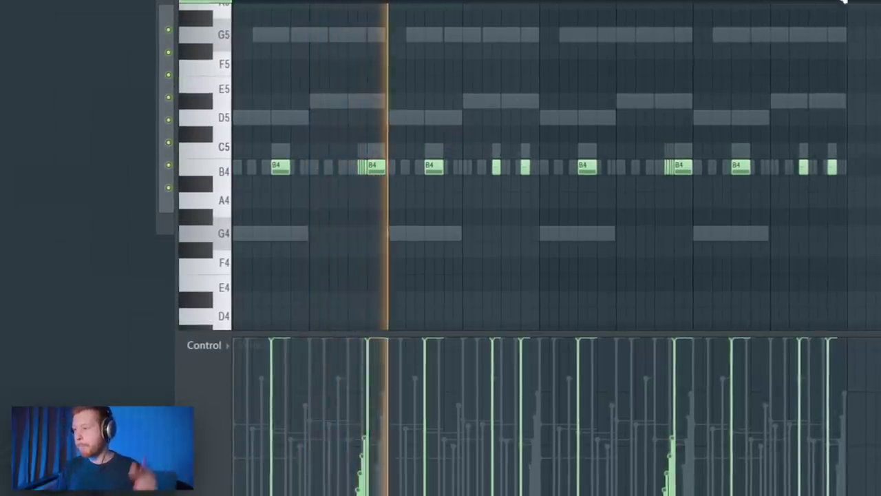
# - Lengthen the Buzz Snare sample's fade-out and set its time-stretching mode to Stretch
pyautogui.press('F6')
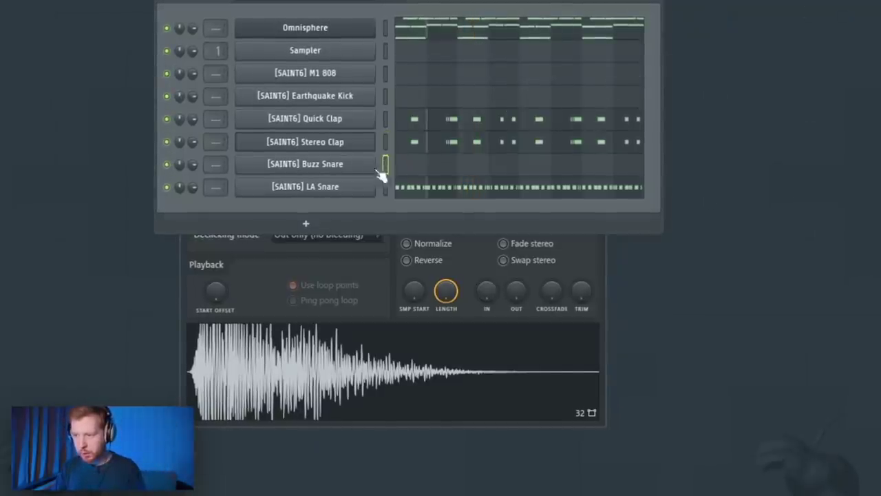
pyautogui.click(329, 165)
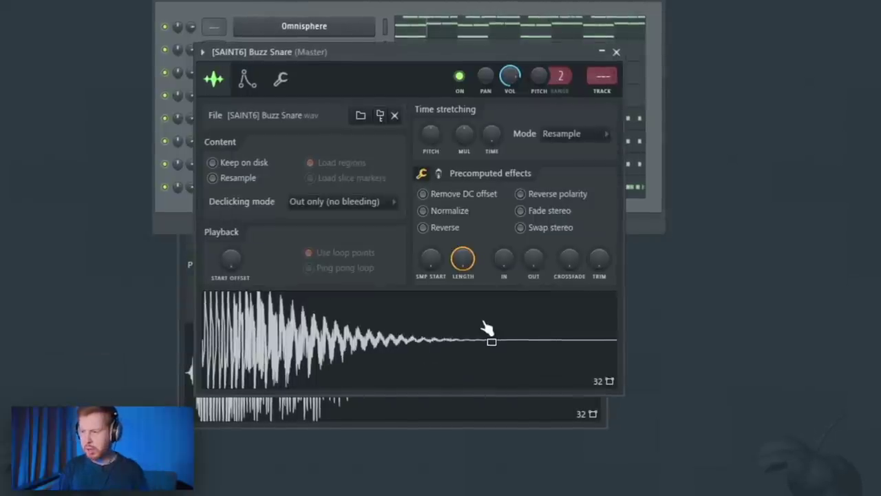
pyautogui.moveTo(534, 258); pyautogui.dragTo(534, 224)
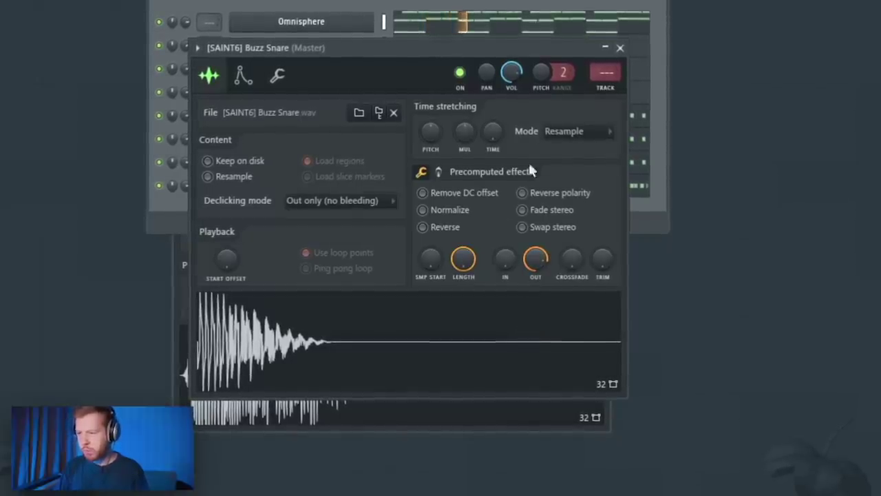
pyautogui.click(574, 132)
pyautogui.click(570, 177)
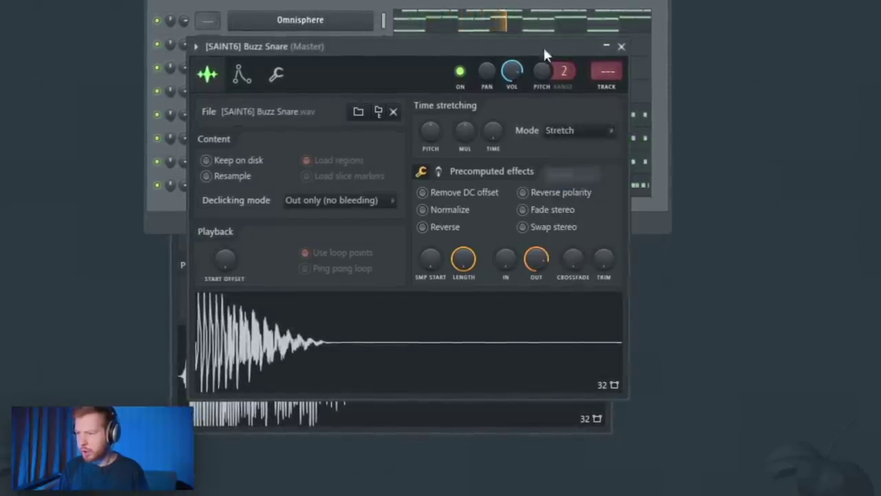
pyautogui.click(535, 17)
pyautogui.hotkey('ctrl', 'a')
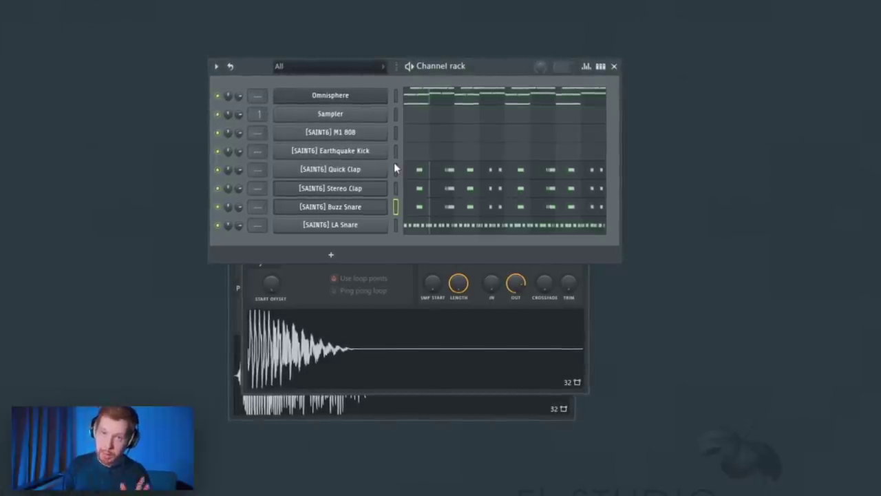
# - Add D5 notes to the M1 808: half-bar notes at bars 1 and 3, and two short hits from step 11 of bar 2
pyautogui.click(335, 131)
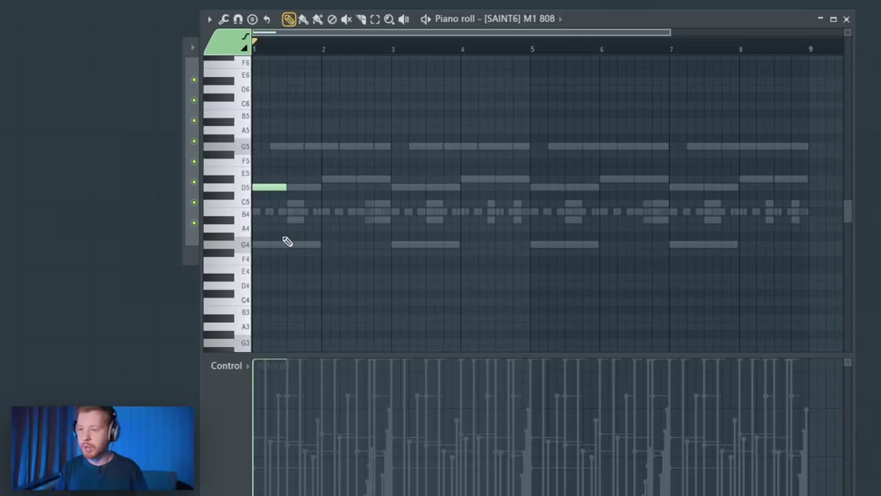
pyautogui.scroll(2, 316, 230)
pyautogui.click(397, 186)
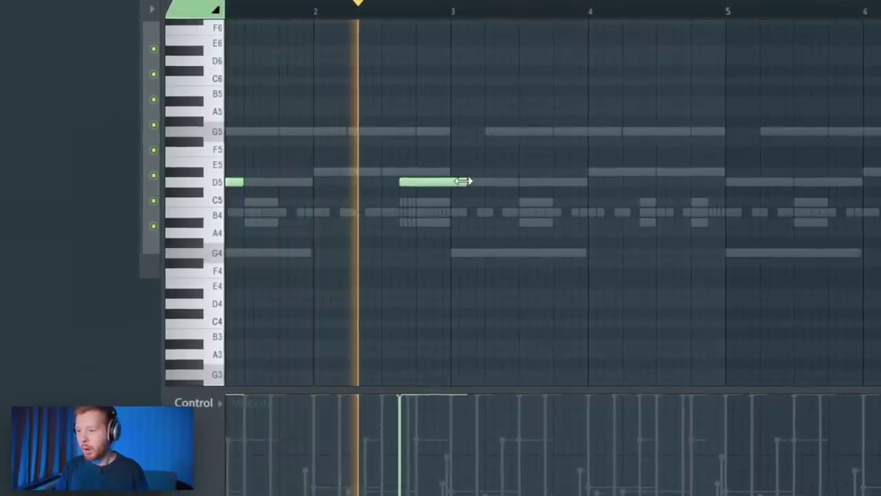
pyautogui.moveTo(463, 181); pyautogui.dragTo(397, 216)
pyautogui.click(417, 184)
pyautogui.press('space')
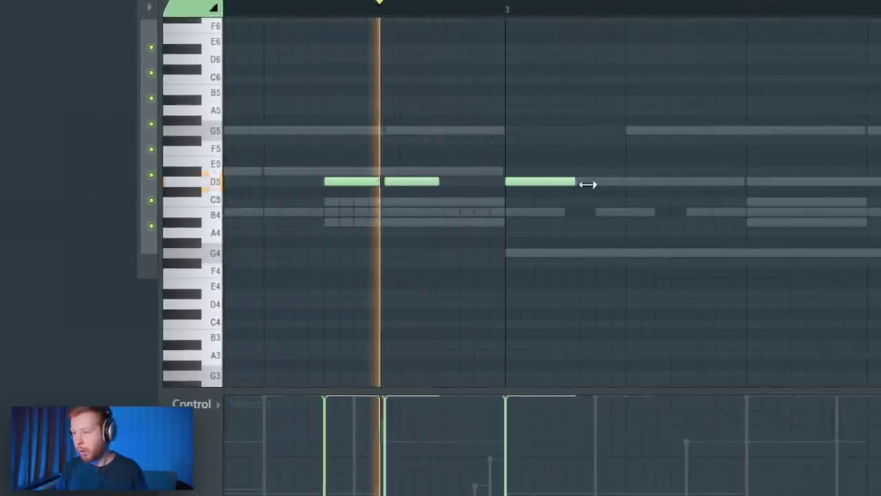
pyautogui.moveTo(587, 184); pyautogui.dragTo(739, 205)
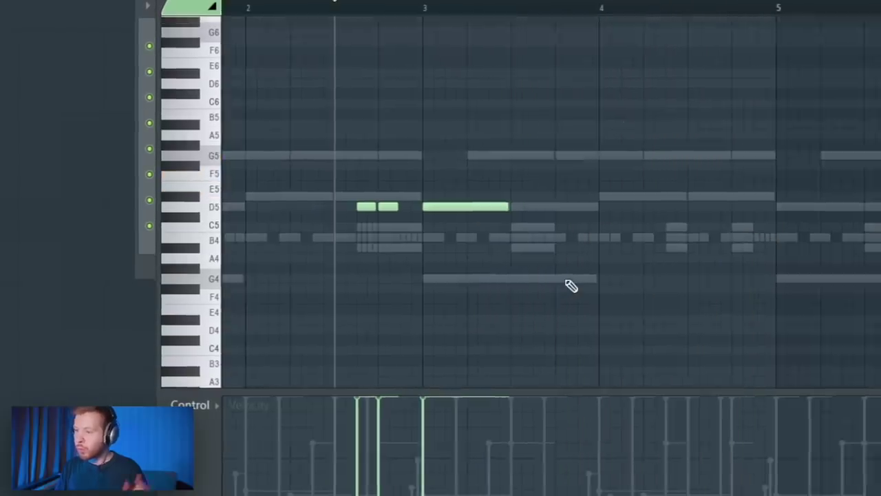
# - Add two short D6 hits around the start of bar 4, followed by A#5, A5, A#5, A5 and G5 within the bar
pyautogui.scroll(3, 611, 283)
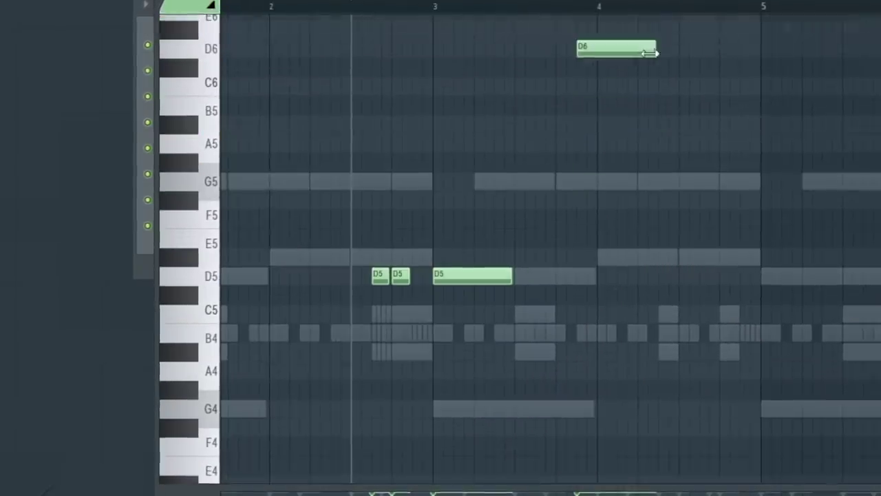
pyautogui.click(605, 47)
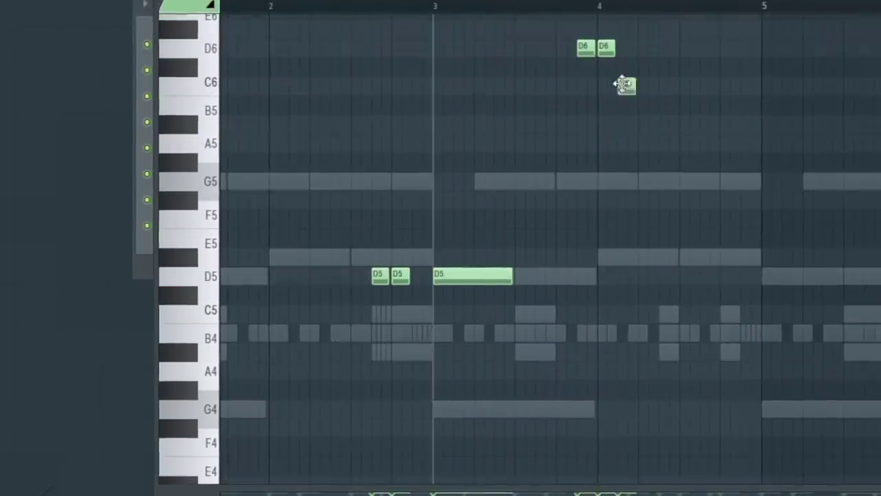
pyautogui.click(625, 123)
pyautogui.click(646, 142)
pyautogui.press('space')
pyautogui.click(689, 122)
pyautogui.click(708, 142)
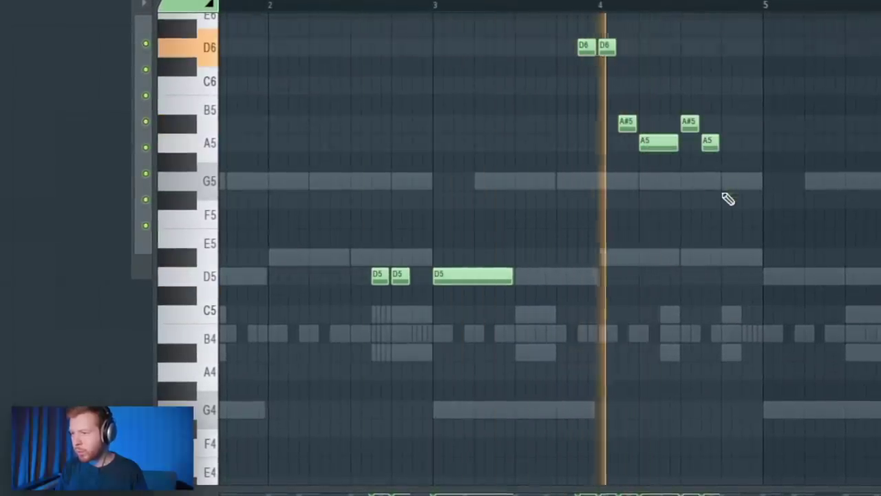
pyautogui.click(730, 179)
pyautogui.moveTo(741, 181); pyautogui.dragTo(762, 181)
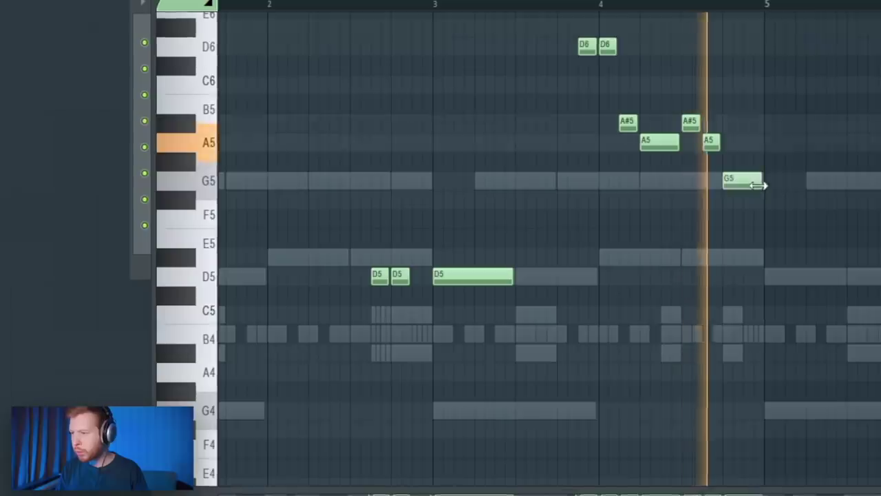
pyautogui.press('space')
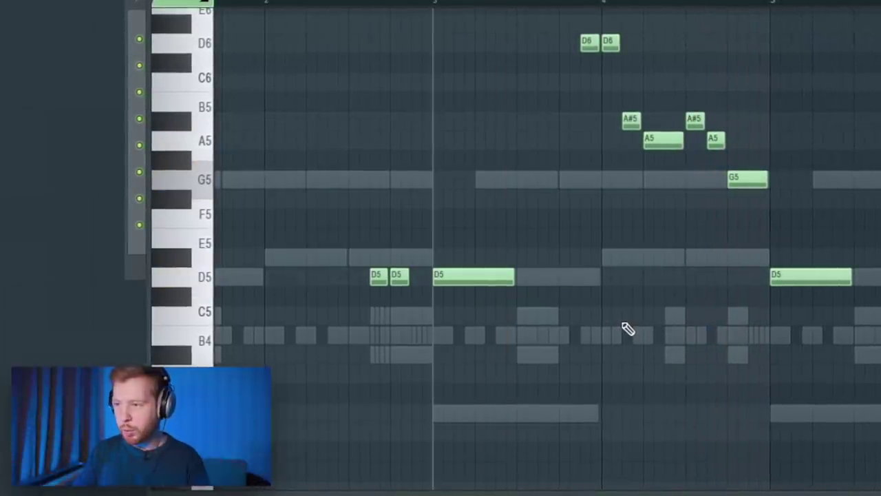
# - Extend the 808 line from bar 5 with D5 notes, a D6–A#6–A6–G6 run in bar 6 and a D6–F6–D#6–D6–A#5 run into bar 8
pyautogui.press('space')
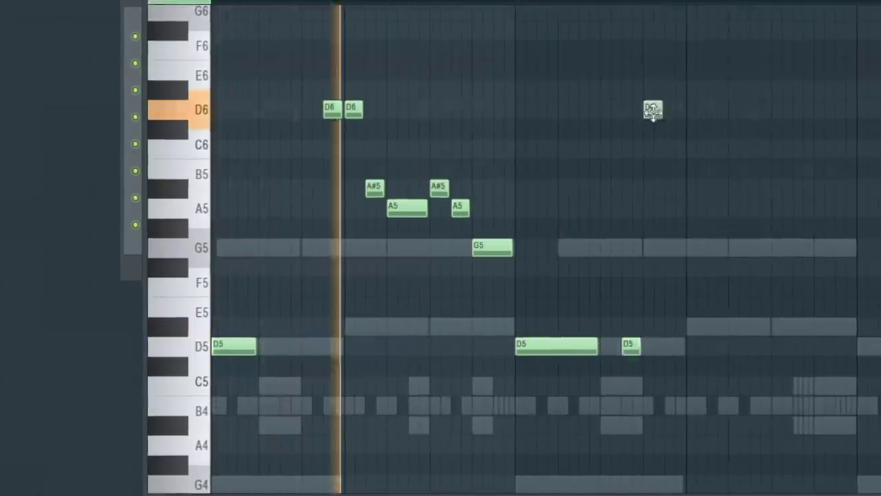
pyautogui.scroll(5, 580, 206)
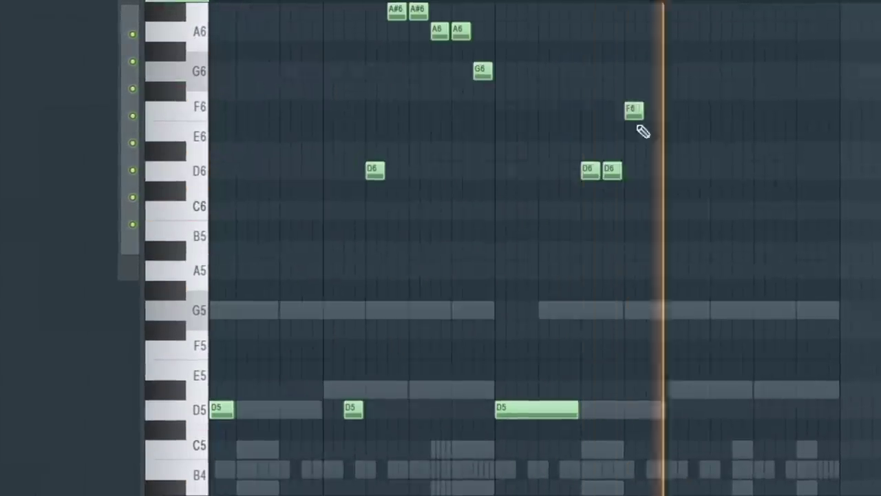
pyautogui.click(654, 150)
pyautogui.click(676, 169)
pyautogui.click(698, 209)
pyautogui.moveTo(698, 208); pyautogui.dragTo(698, 250)
pyautogui.click(721, 249)
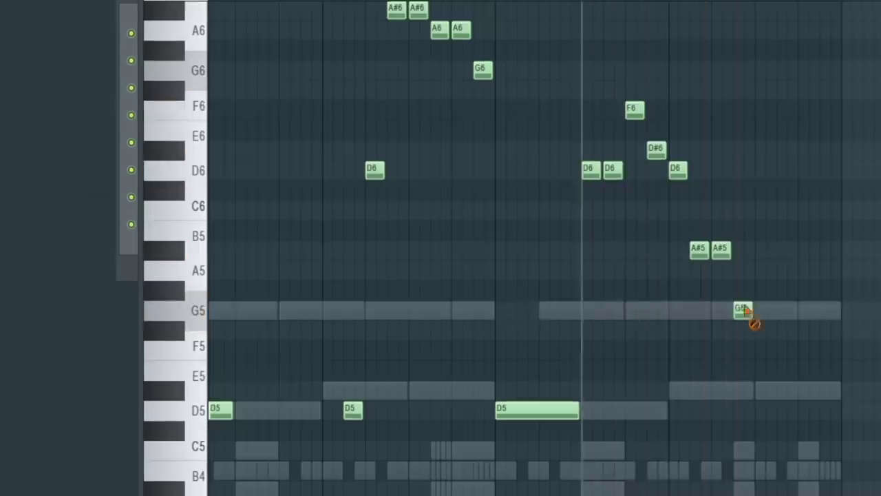
# - Finish bar 8 of the 808 line with short D6, D#6 and A5 hits and a longer G5, and play the pattern
pyautogui.click(743, 169)
pyautogui.click(764, 148)
pyautogui.click(784, 210)
pyautogui.moveTo(785, 210); pyautogui.dragTo(786, 250)
pyautogui.click(826, 309)
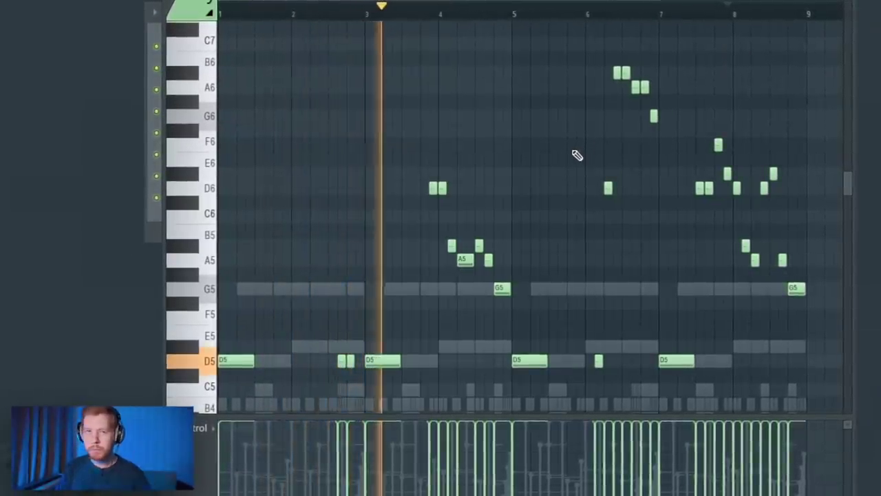
pyautogui.press('space')
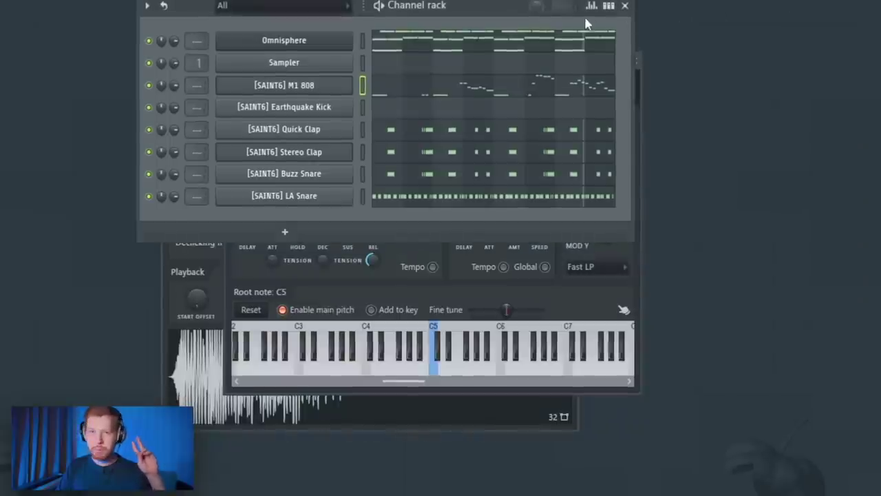
# - Set the M1 808 channel to Mono with Porta, adjust its slide time and play the 808 line
pyautogui.click(298, 83)
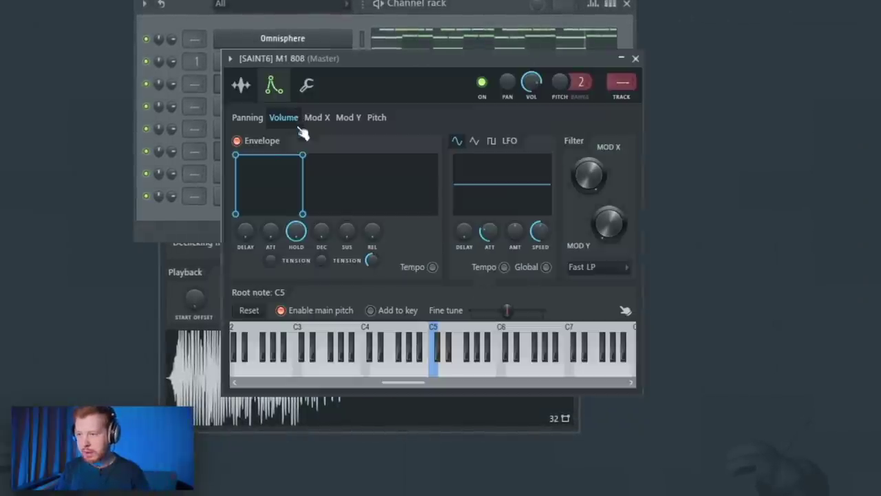
pyautogui.click(306, 84)
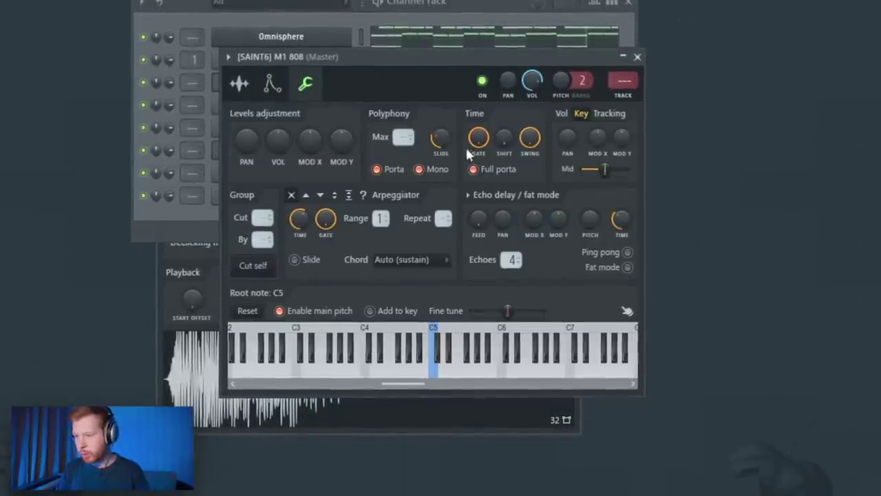
pyautogui.moveTo(439, 138); pyautogui.dragTo(439, 103)
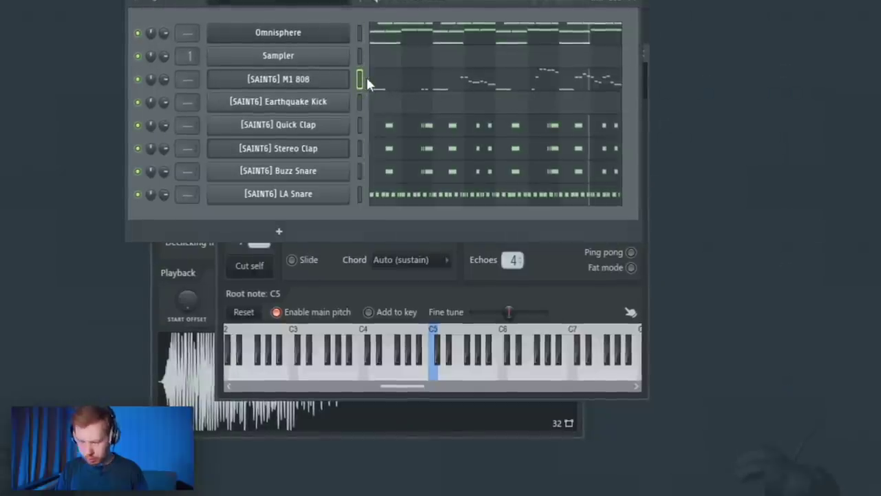
pyautogui.click(383, 83)
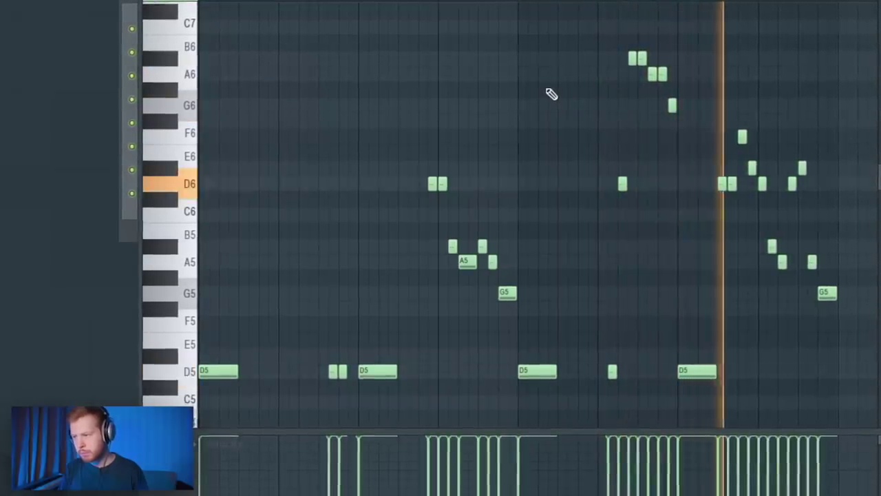
pyautogui.press('space')
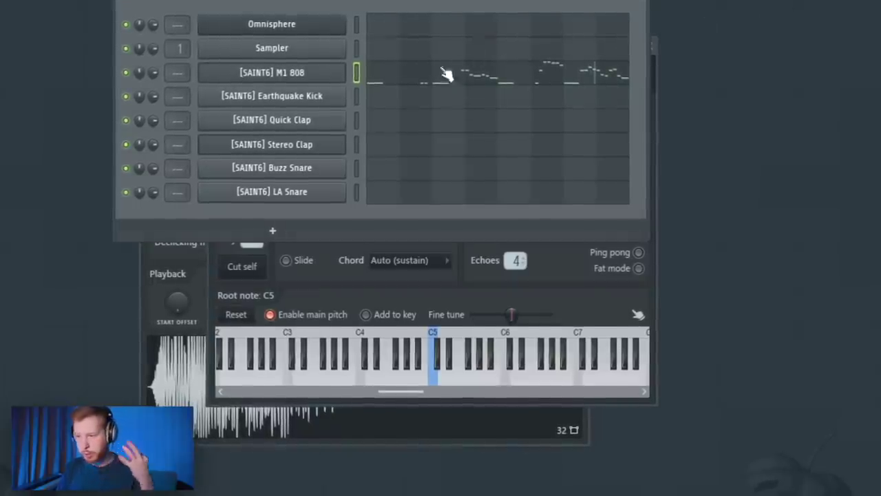
# - Clone the M1 808 channel and give bar 2's first short hit a D4 base note with a D5 slide note over it
pyautogui.rightClick(274, 94)
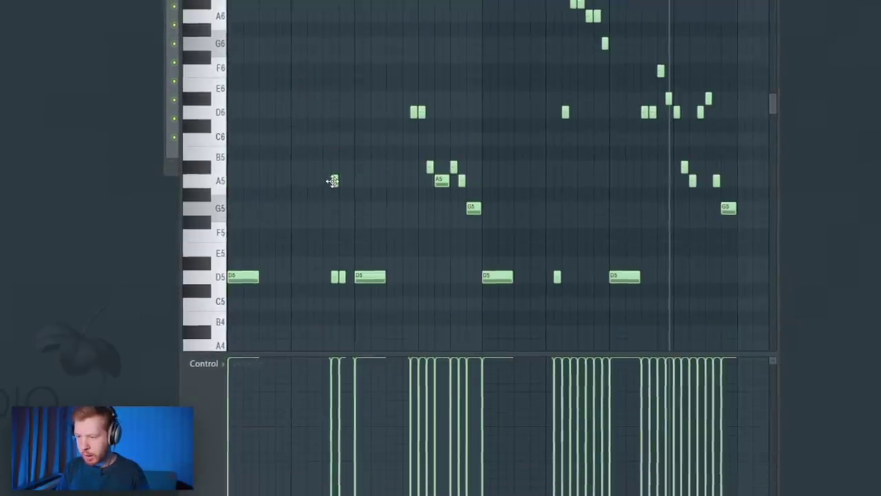
pyautogui.doubleClick(331, 181)
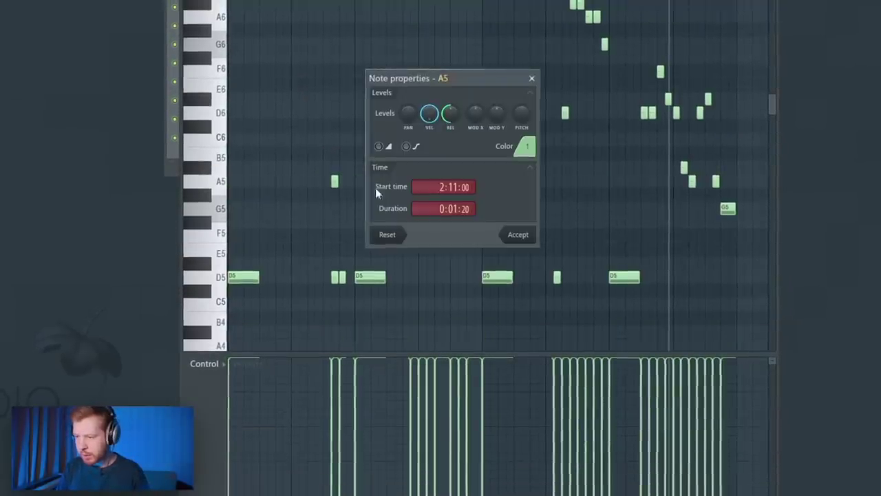
pyautogui.click(515, 236)
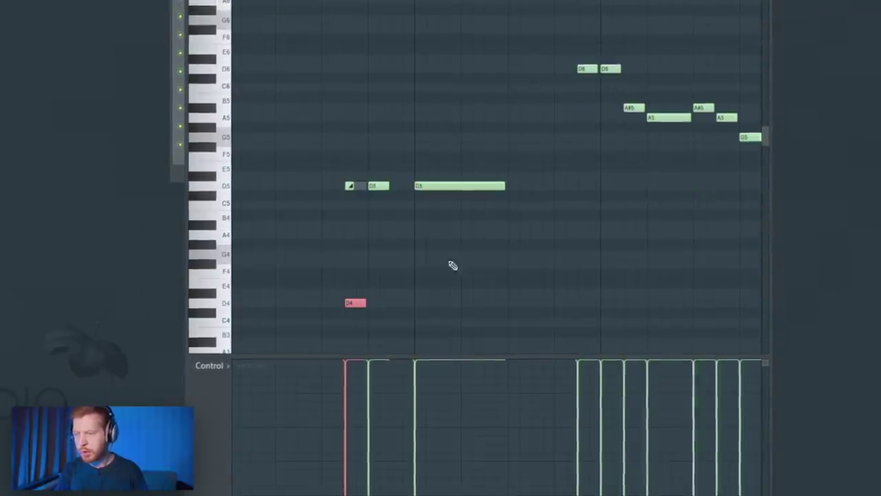
# - Lower bar 2's second short hit to D4 under a D5 slide note, play it, and continue the octave slides through the pattern
pyautogui.moveTo(378, 187); pyautogui.dragTo(388, 301)
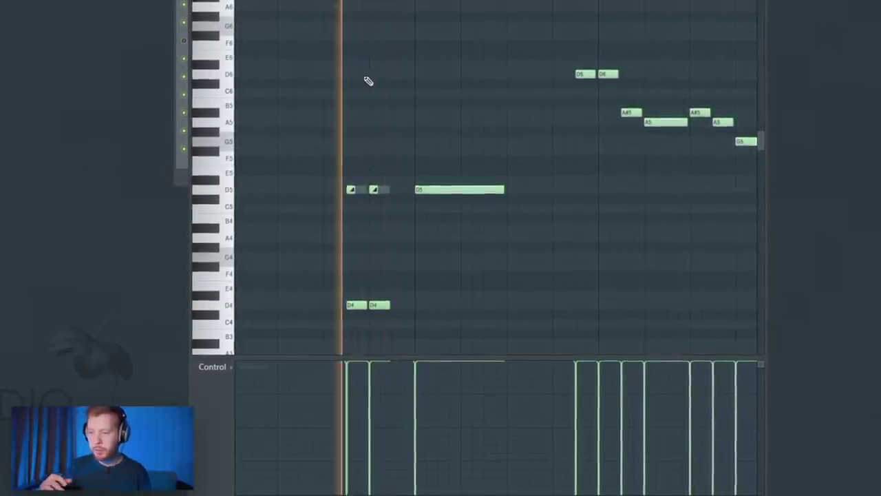
pyautogui.press('space')
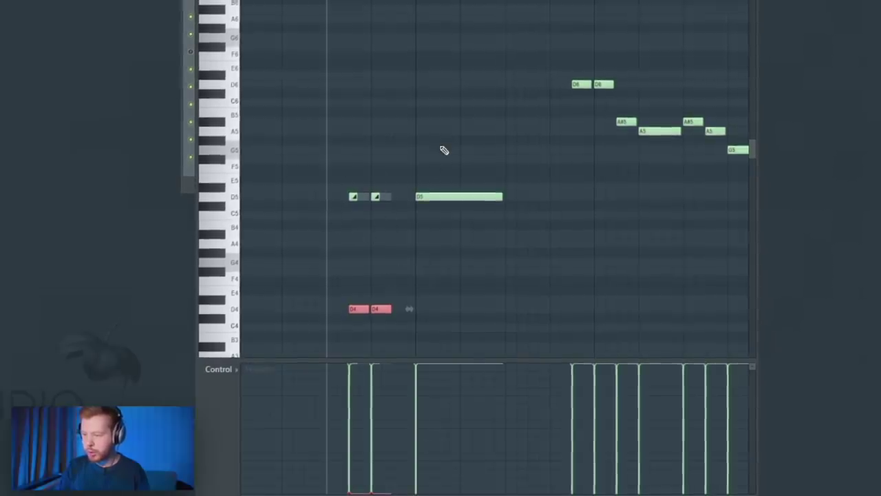
pyautogui.press('space')
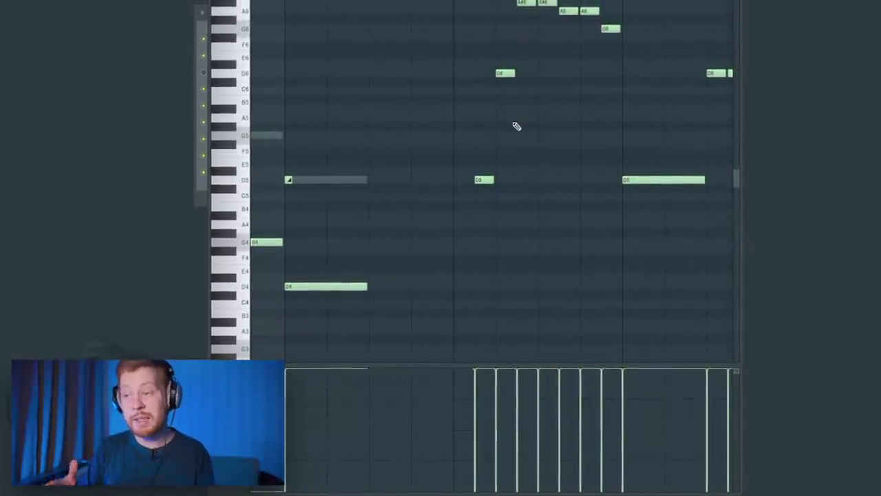
pyautogui.click(395, 143)
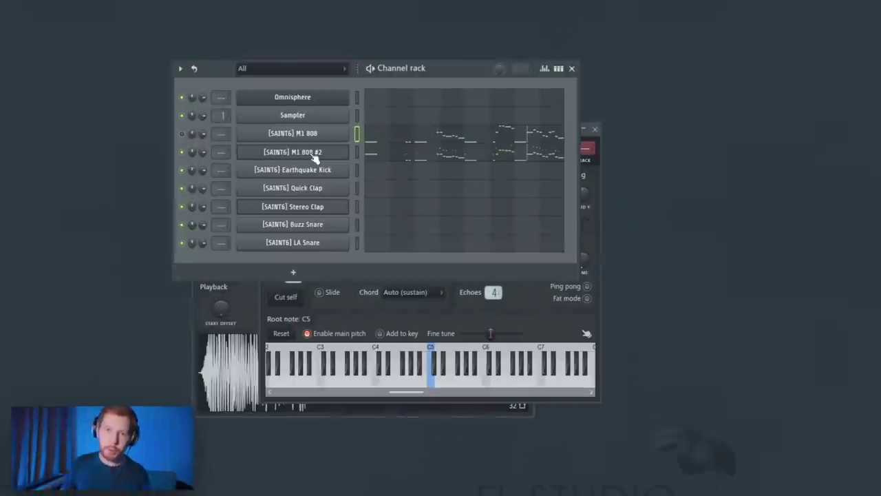
# - Place C5 Earthquake Kick hits at the start of bar 1, step 11 of bar 2 and the start of bar 3, and play them
pyautogui.click(313, 169)
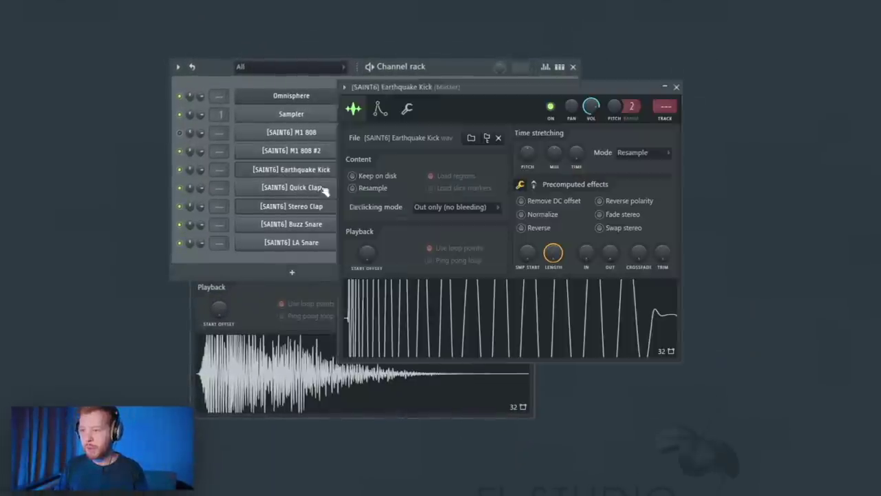
pyautogui.click(520, 184)
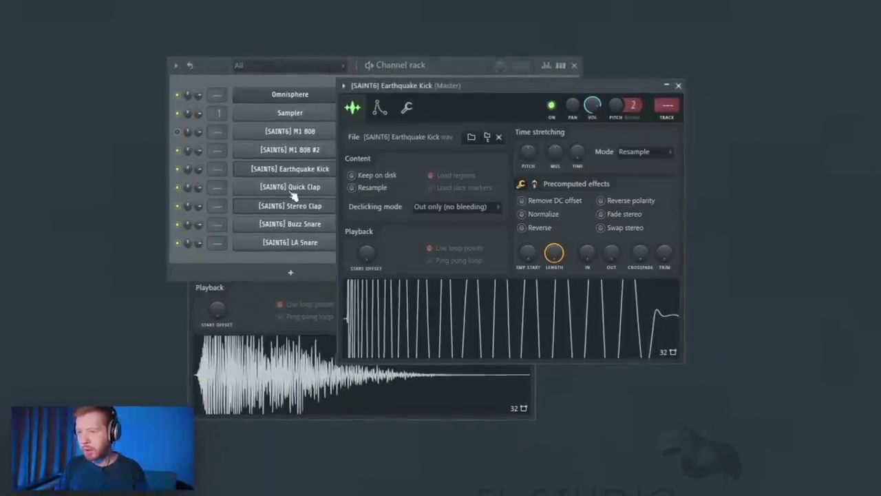
pyautogui.press('F7')
pyautogui.click(230, 247)
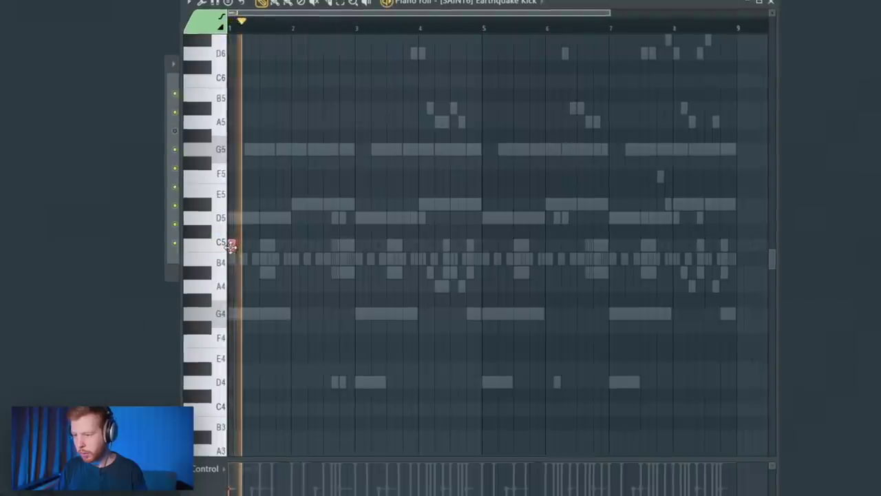
pyautogui.click(333, 245)
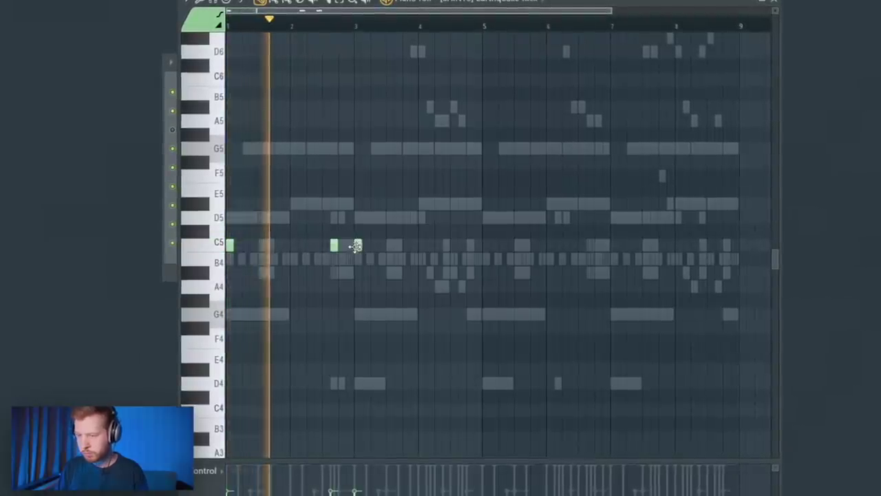
pyautogui.click(357, 245)
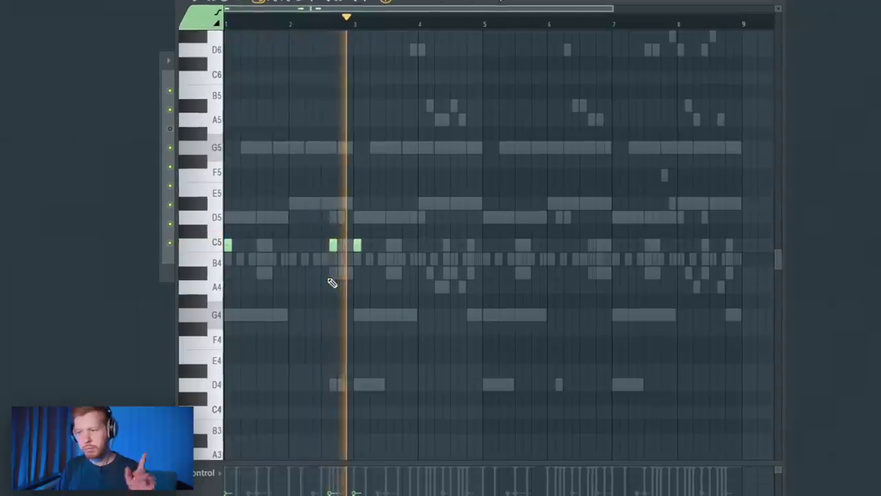
pyautogui.press('space')
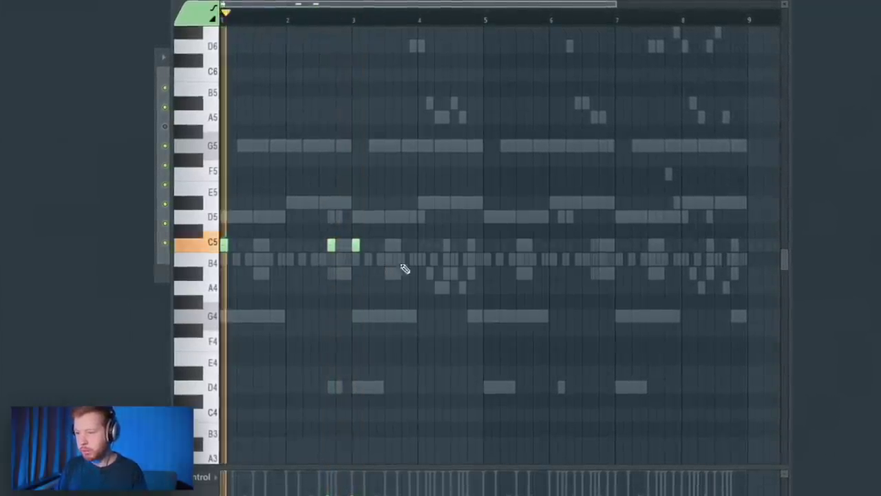
# - Continue the C5 kicks on beat 3 of bar 4 and through bars 5 to 8, ending with two hits in bar 8, and return to the channel rack
pyautogui.click(453, 245)
pyautogui.click(487, 245)
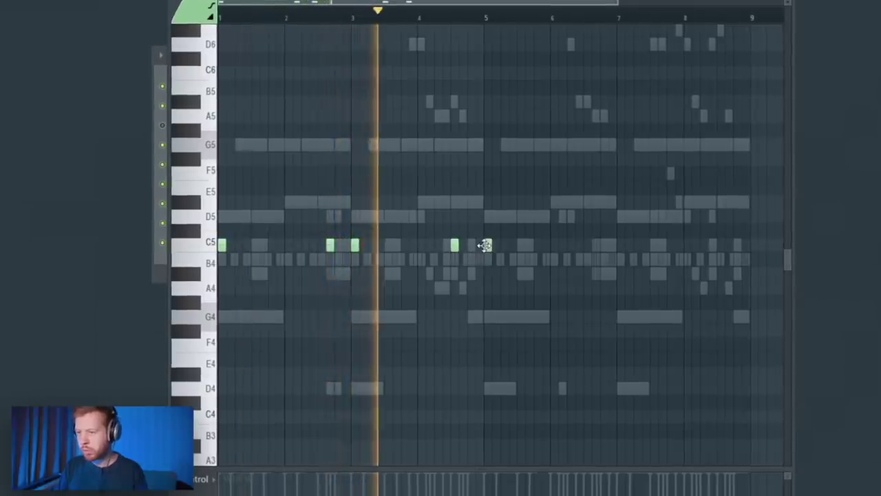
pyautogui.click(412, 245)
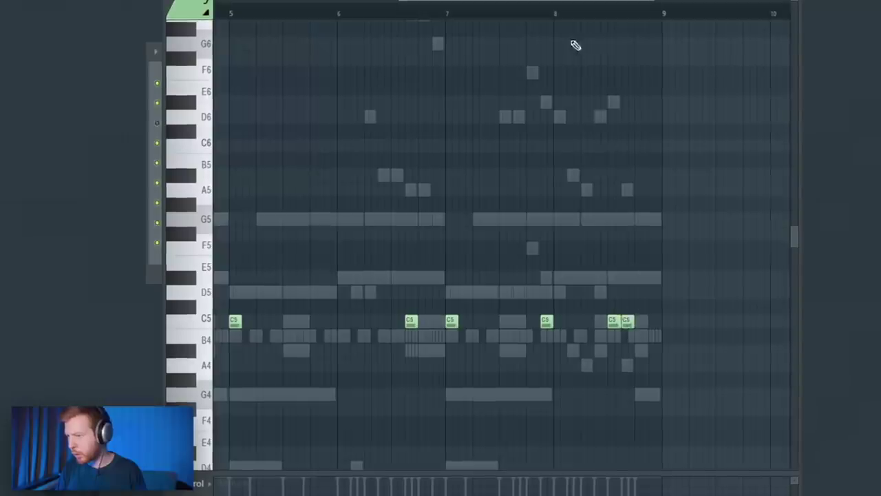
pyautogui.click(559, 14)
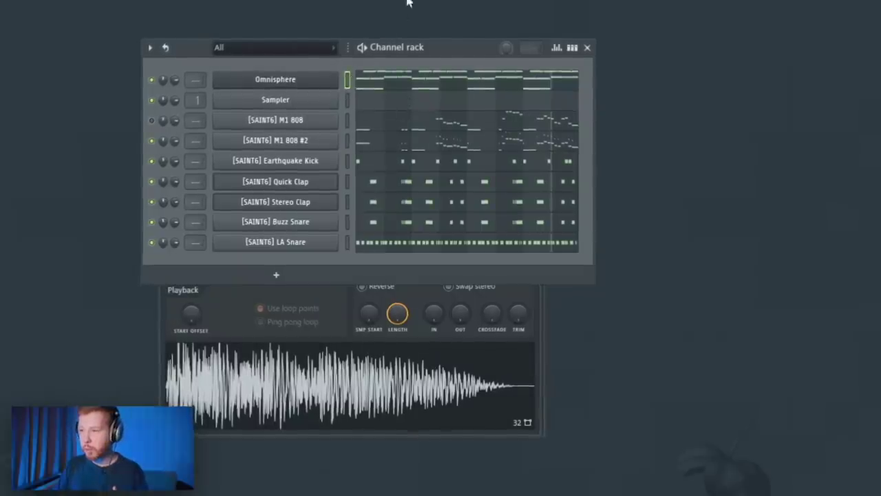
# - Insert a second Omnisphere channel and load the Human Voices patch Classical Soprano Eh-Oh
pyautogui.rightClick(347, 80)
pyautogui.moveTo(379, 171)
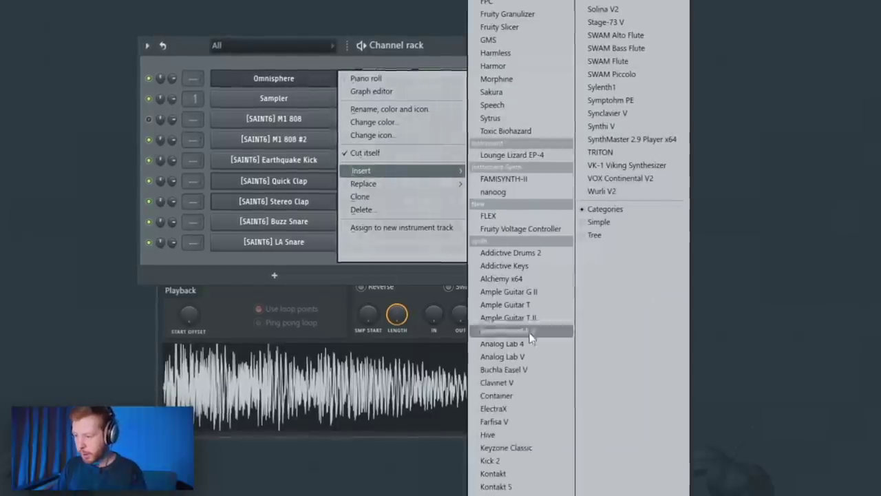
pyautogui.click(508, 487)
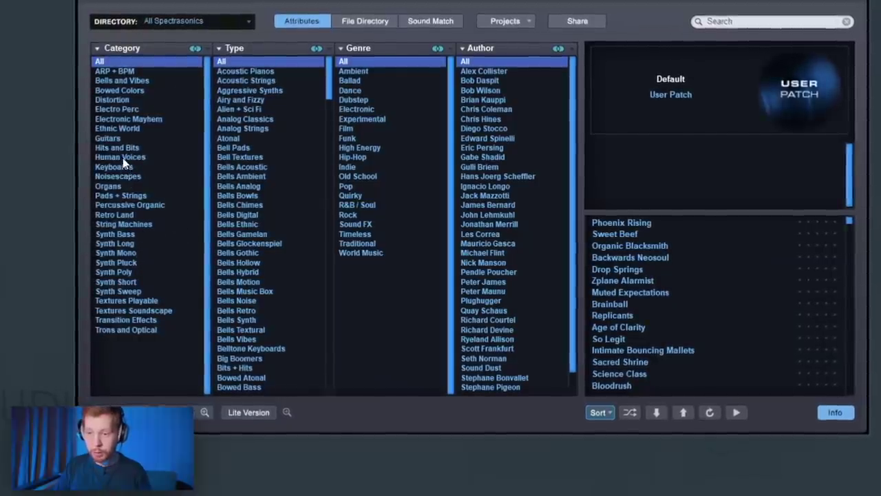
pyautogui.click(121, 157)
pyautogui.moveTo(853, 220); pyautogui.dragTo(853, 299)
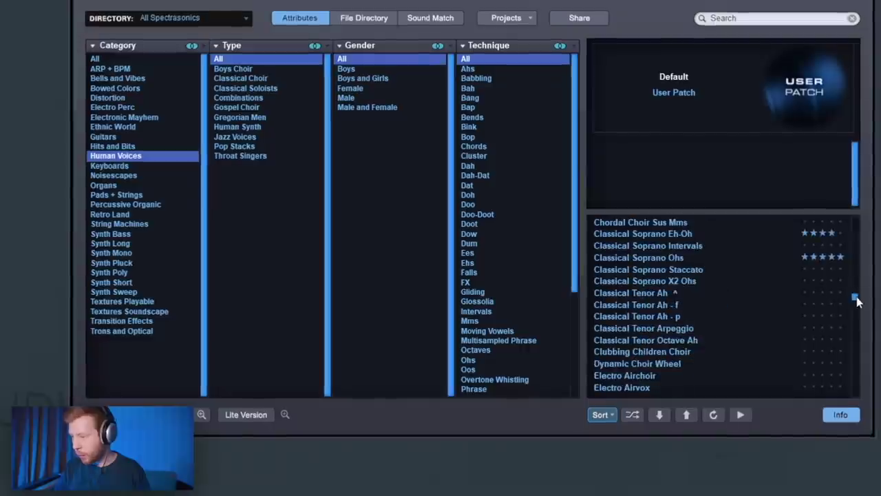
pyautogui.click(660, 235)
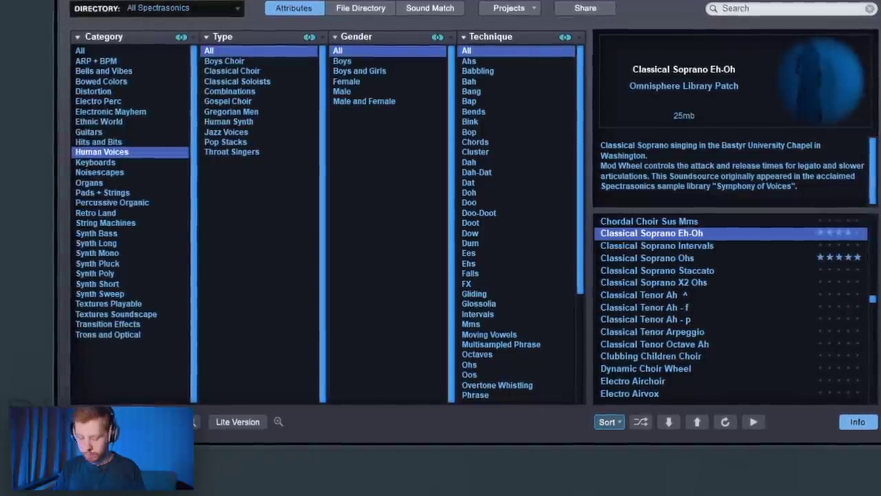
# - Write a soprano melody with G5 across bar 1, A#5 across bar 2, and half-bar C6 and A#5 notes in bar 3
pyautogui.press('F6')
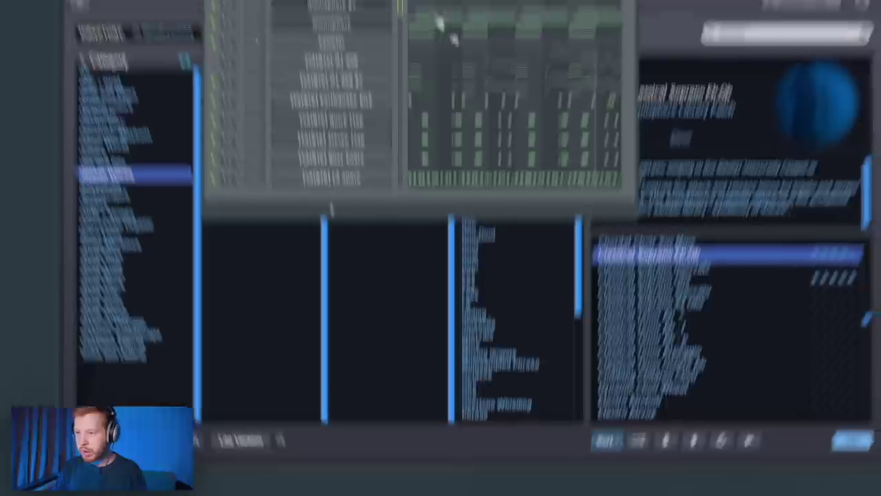
pyautogui.press('F7')
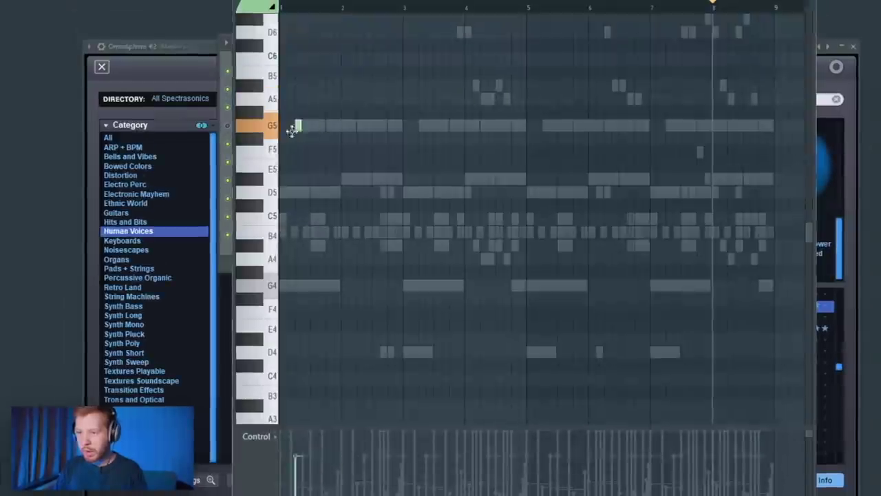
pyautogui.click(372, 84)
pyautogui.click(405, 55)
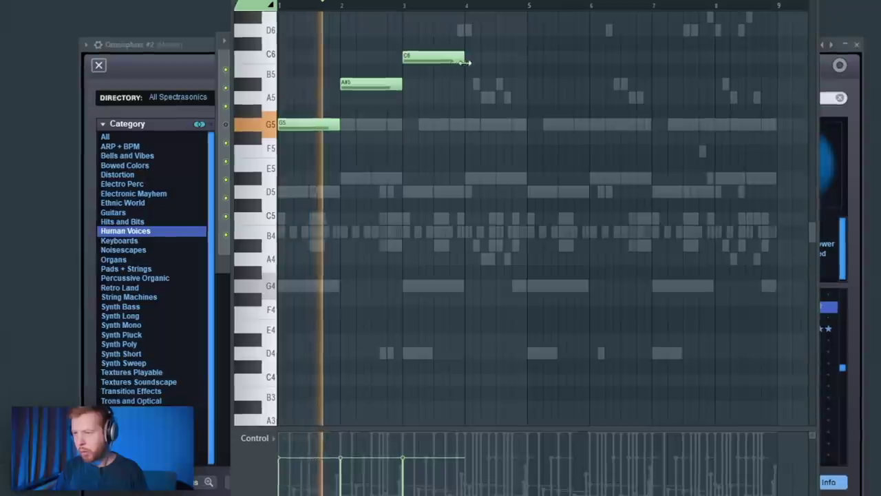
pyautogui.moveTo(462, 57); pyautogui.dragTo(434, 57)
pyautogui.click(441, 82)
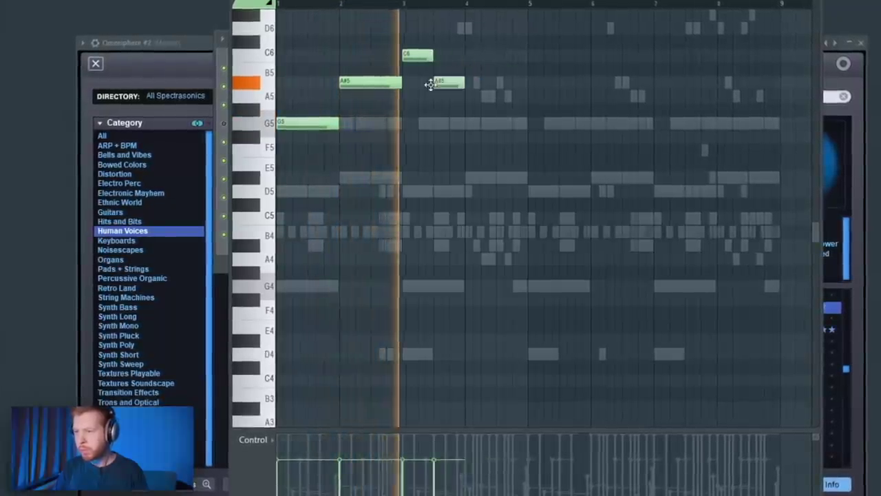
# - Add an A5 note filling bar 4 and duplicate the four-bar soprano melody into bars 5 to 8
pyautogui.click(481, 95)
pyautogui.moveTo(497, 99); pyautogui.dragTo(527, 94)
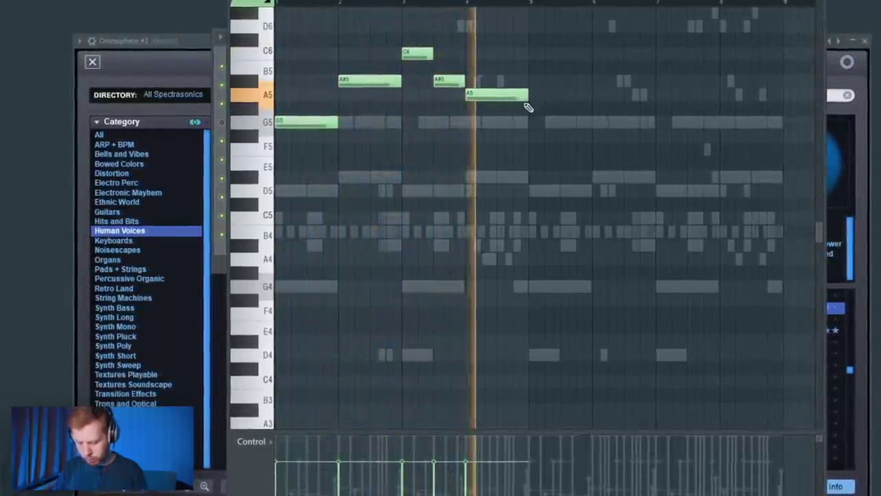
pyautogui.hotkey('ctrl', 'b')
pyautogui.press('F7')
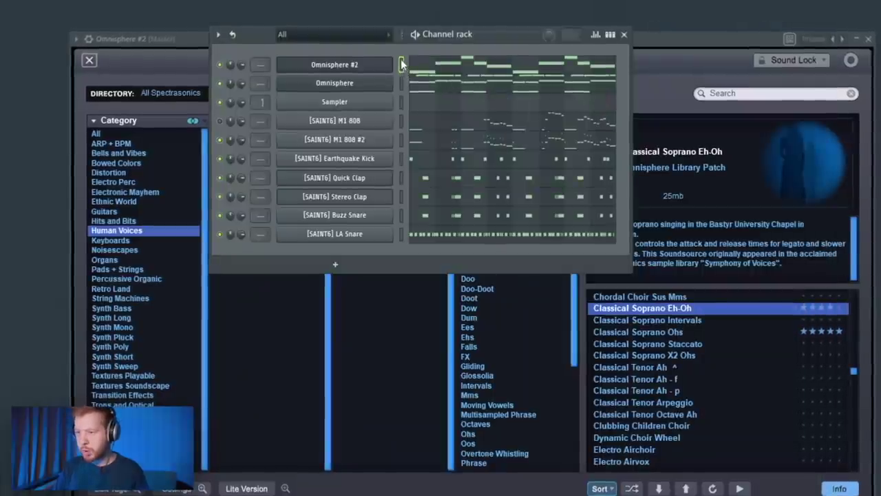
# - Route the Omnisphere #2 and Omnisphere channels to mixer inserts 1 and 2
pyautogui.moveTo(401, 62); pyautogui.dragTo(402, 83)
pyautogui.press('F9')
pyautogui.click(257, 79)
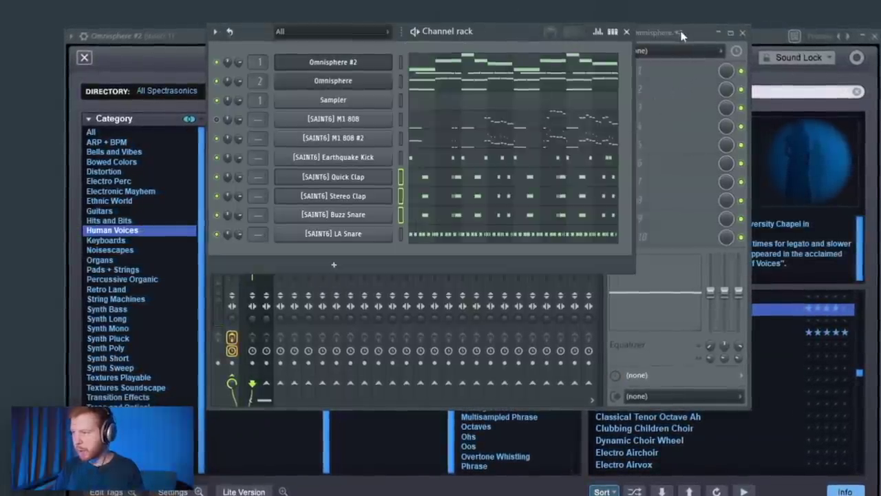
# - Route the Quick Clap, Stereo Clap and Buzz Snare channels to mixer insert 5 and the LA Snare channel to insert 6
pyautogui.click(681, 36)
pyautogui.click(304, 85)
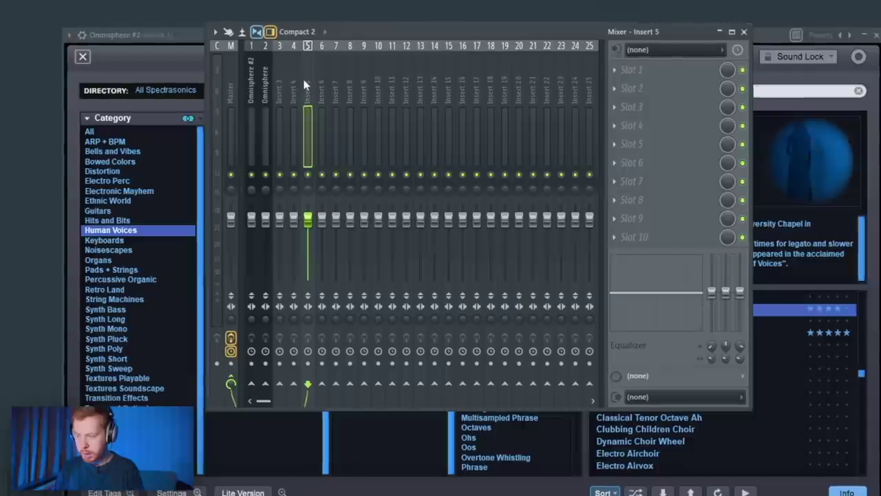
pyautogui.hotkey('ctrl', 'l')
pyautogui.press('F6')
pyautogui.click(320, 84)
pyautogui.hotkey('ctrl', 'l')
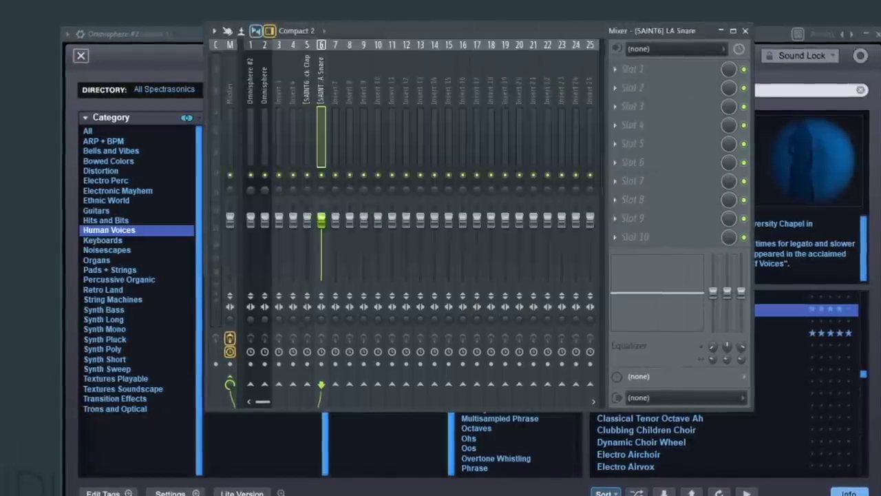
# - Name the drum mixer tracks 808, Kick, Snare and Hat, and move Snare and Hat into inserts 6 and 7 beside the Kick
pyautogui.press('F2')
pyautogui.write('B')
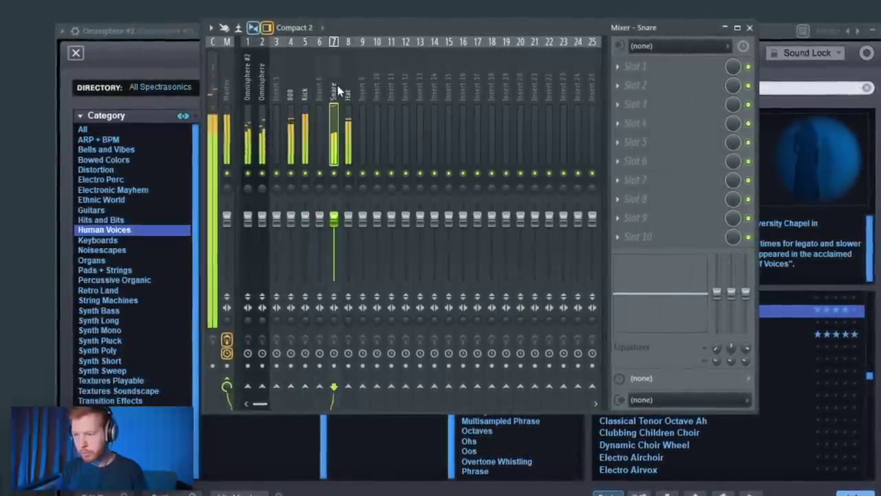
pyautogui.hotkey('alt', 'Left')
pyautogui.press('Right')
pyautogui.press('Right')
pyautogui.hotkey('alt', 'Left')
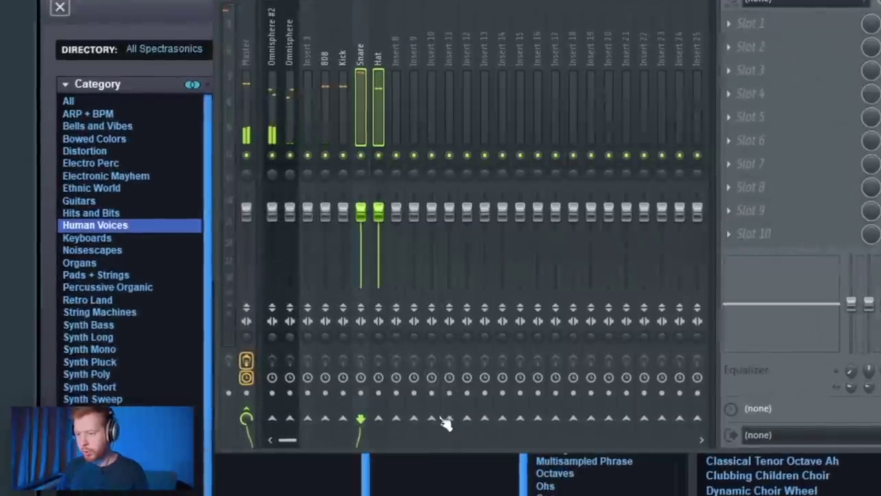
# - Route Snare and Hat only to insert 10, named DR, and both Omnisphere tracks to insert 11, named INST, soloing the buses
pyautogui.rightClick(438, 419)
pyautogui.rightClick(430, 155)
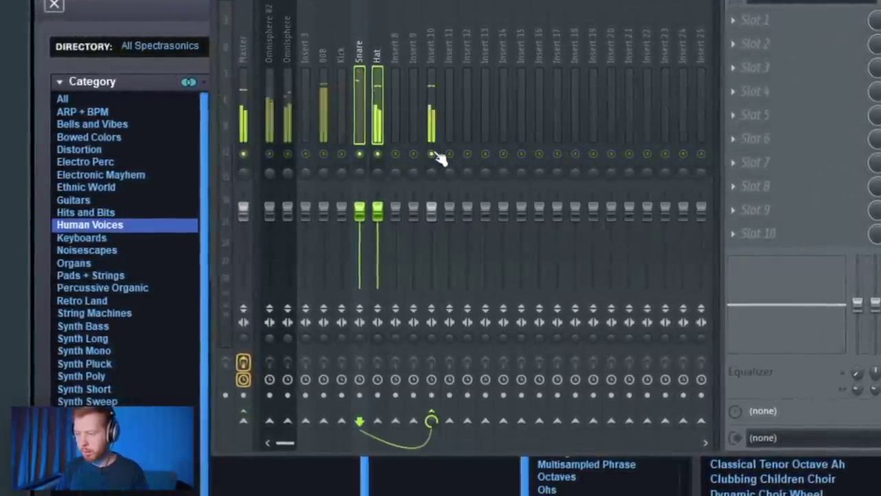
pyautogui.moveTo(274, 35); pyautogui.dragTo(287, 67)
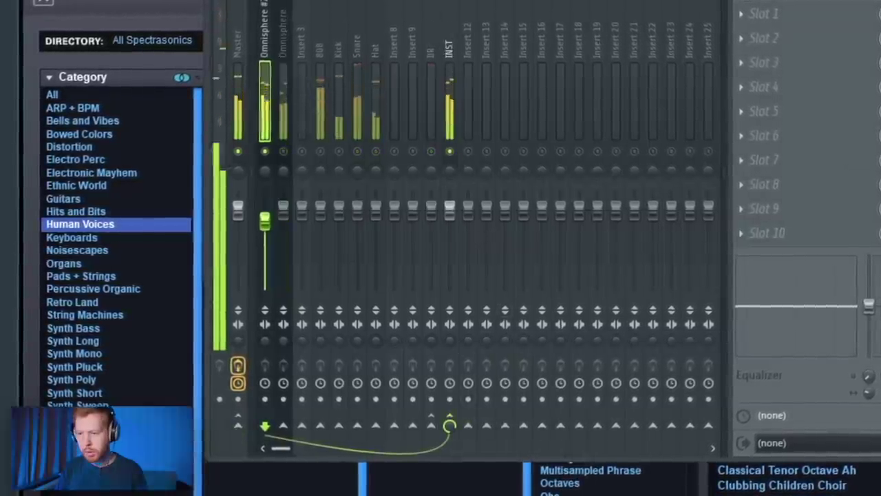
# - Lower the Omnisphere #2 fader, solo the Omnisphere track and lower its fader slightly
pyautogui.moveTo(265, 220); pyautogui.dragTo(265, 247)
pyautogui.click(284, 151)
pyautogui.moveTo(283, 209); pyautogui.dragTo(284, 216)
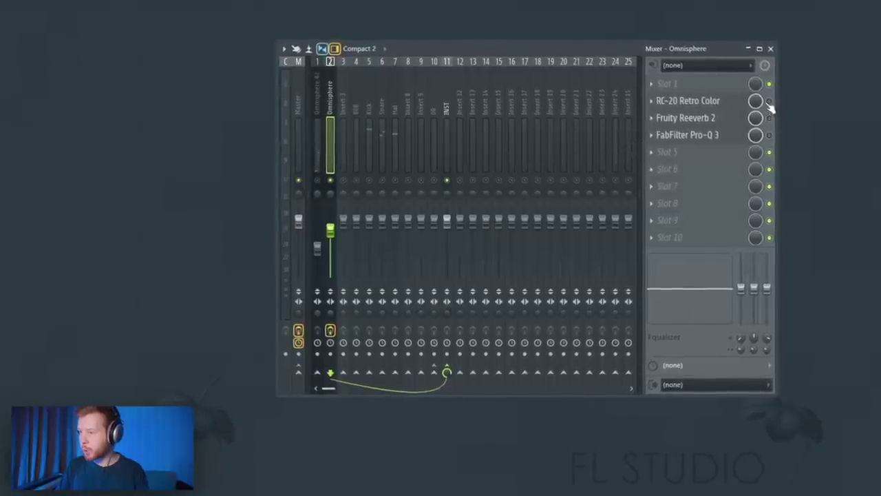
# - Turn off Noise and Wobble in the Omnisphere track's RC-20 Retro Color and lower its EQ high cut
pyautogui.click(688, 101)
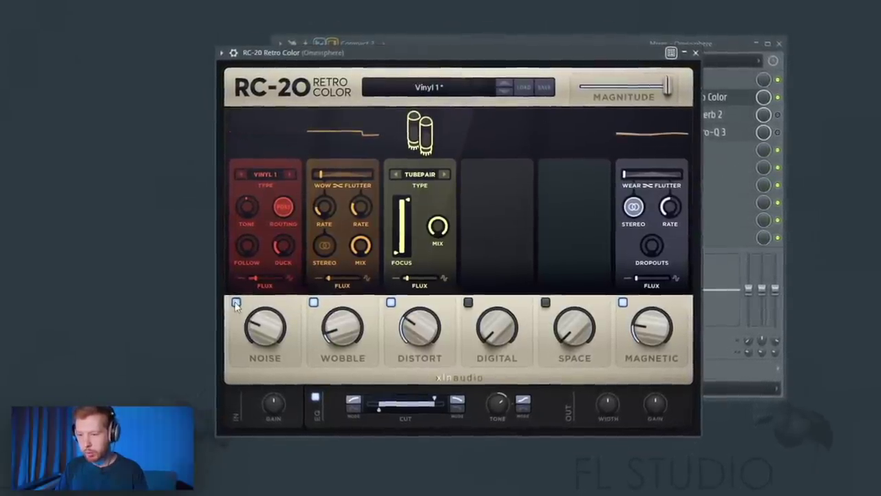
pyautogui.click(235, 303)
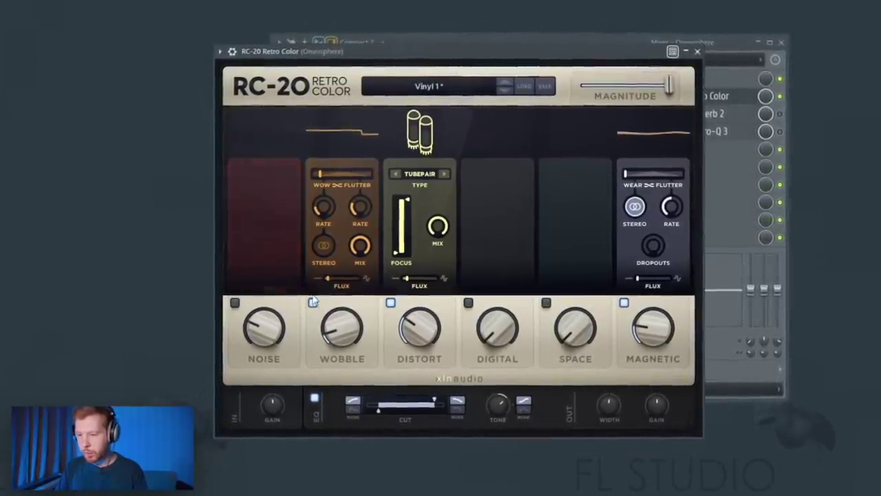
pyautogui.click(314, 303)
pyautogui.moveTo(434, 399); pyautogui.dragTo(400, 419)
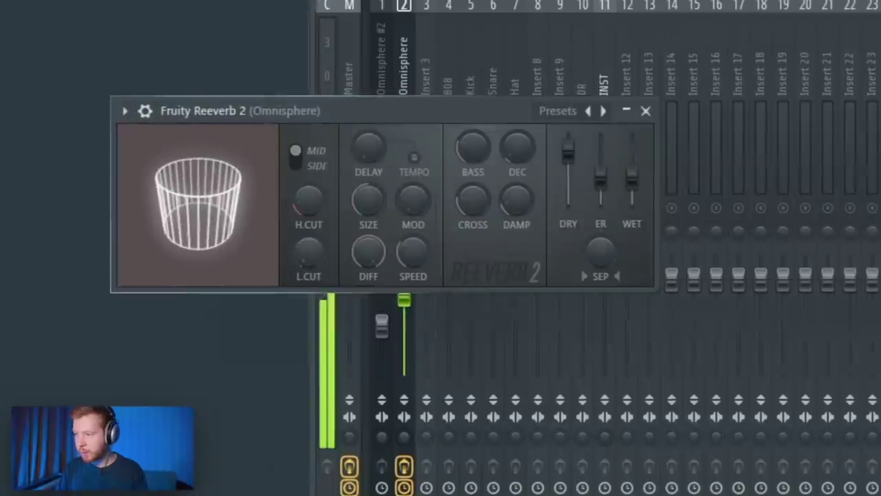
# - Enlarge the room in the Omnisphere track's Fruity Reeverb 2, raise its wet level and adjust the stereo separation
pyautogui.click(535, 101)
pyautogui.click(273, 132)
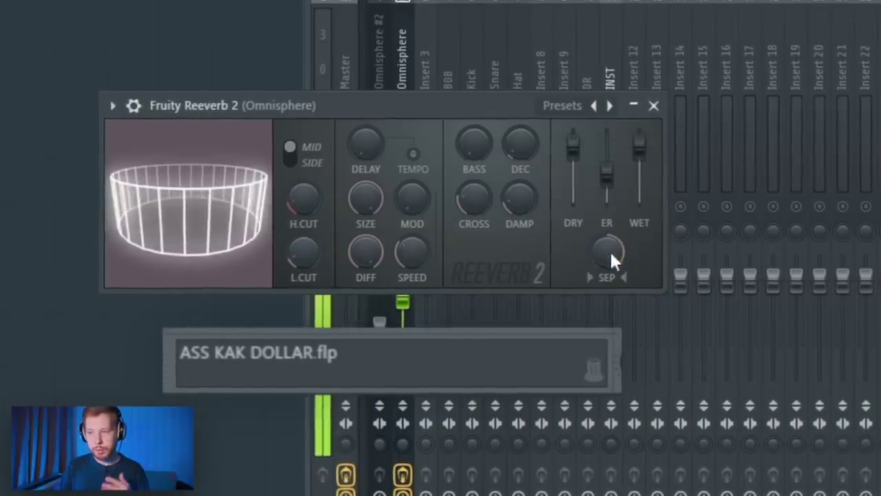
pyautogui.moveTo(610, 249)
pyautogui.mouseDown()
pyautogui.moveTo(611, 275)
pyautogui.moveTo(613, 254)
pyautogui.mouseUp()
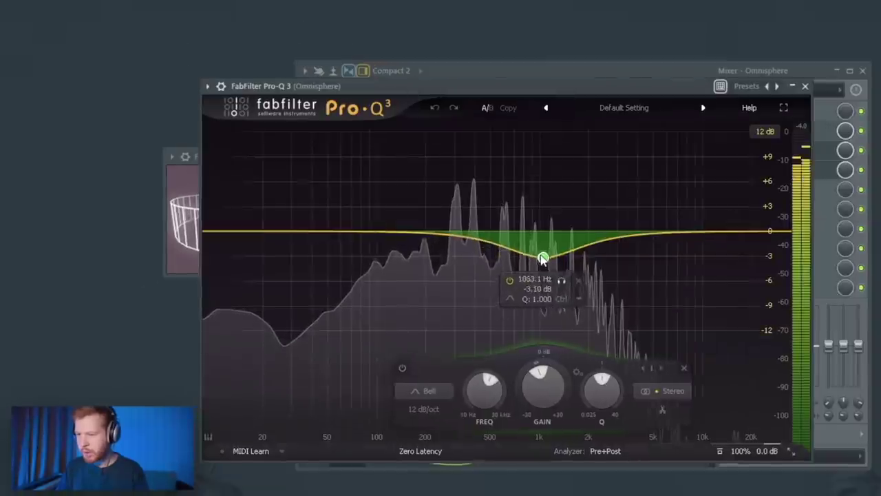
# - Shape the Omnisphere track's FabFilter Pro-Q 3 with a bell cut just above 1 kHz and a low cut at about 138 Hz
pyautogui.moveTo(541, 255)
pyautogui.mouseDown()
pyautogui.moveTo(551, 253)
pyautogui.moveTo(552, 262)
pyautogui.mouseUp()
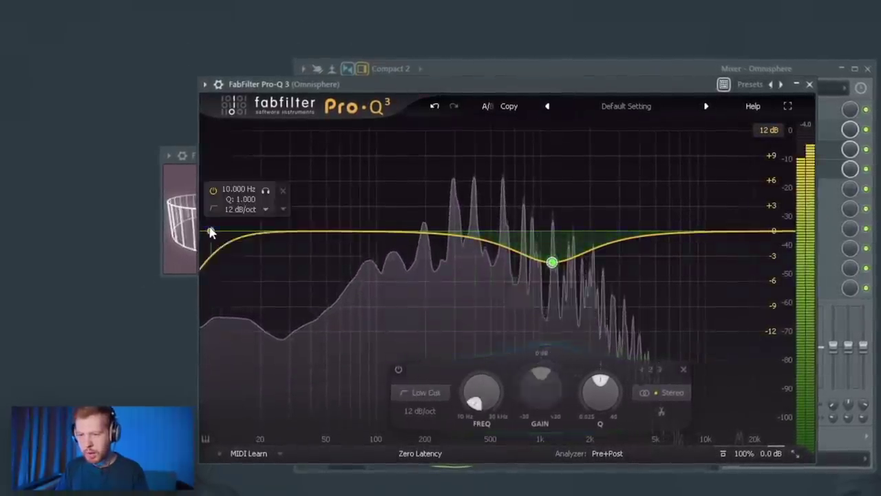
pyautogui.moveTo(211, 230); pyautogui.dragTo(400, 236)
# - Add a third Pro-Q 3 band at the low end, set its stereo placement to Side and its shape to Low Cut
pyautogui.moveTo(313, 233); pyautogui.dragTo(252, 241)
pyautogui.rightClick(252, 241)
pyautogui.moveTo(301, 339)
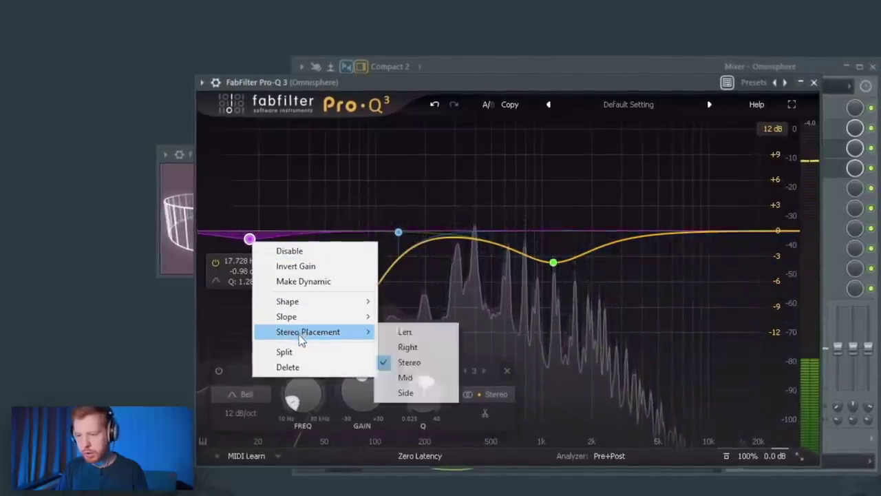
pyautogui.click(408, 392)
pyautogui.rightClick(248, 239)
pyautogui.moveTo(307, 310)
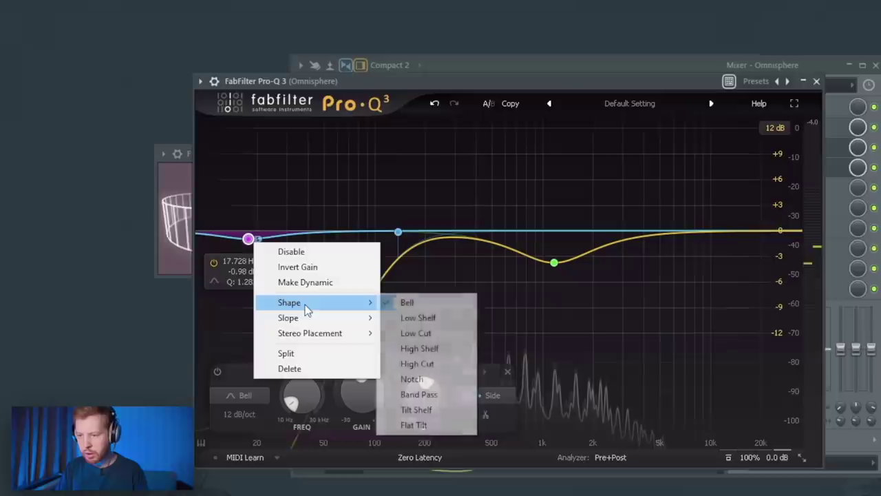
pyautogui.click(417, 333)
# - Audition the side low cut while sweeping it up to just above 300 Hz, check the spectrum and close the equalizer
pyautogui.click(268, 187)
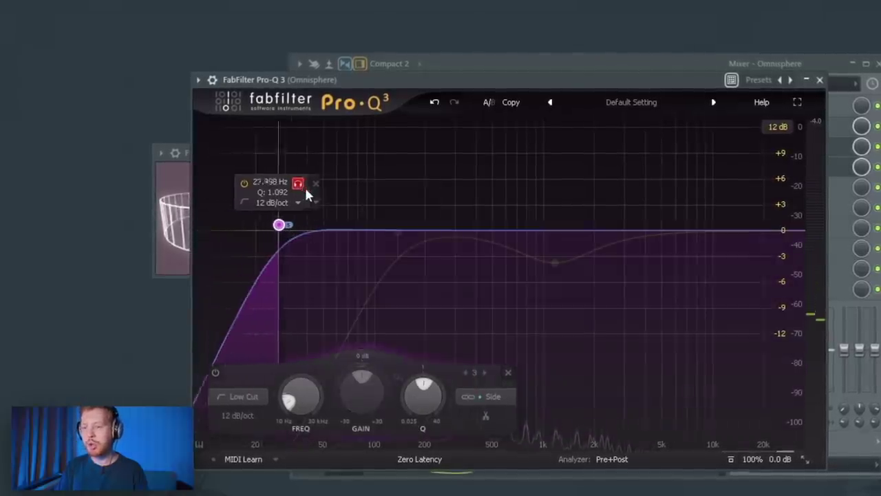
pyautogui.moveTo(306, 191); pyautogui.dragTo(472, 189)
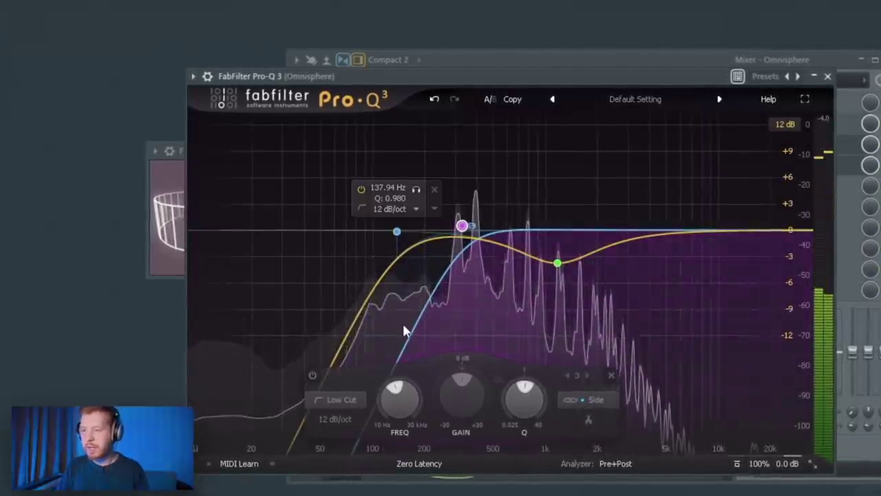
pyautogui.moveTo(399, 327)
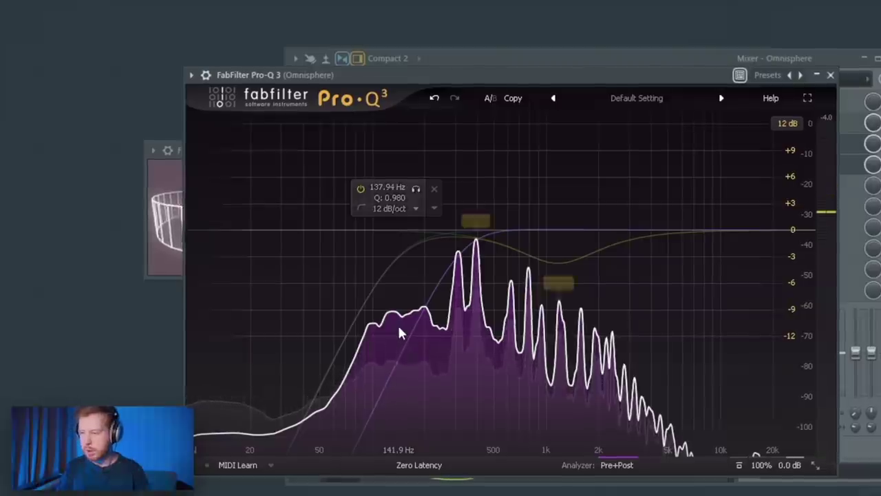
pyautogui.click(830, 75)
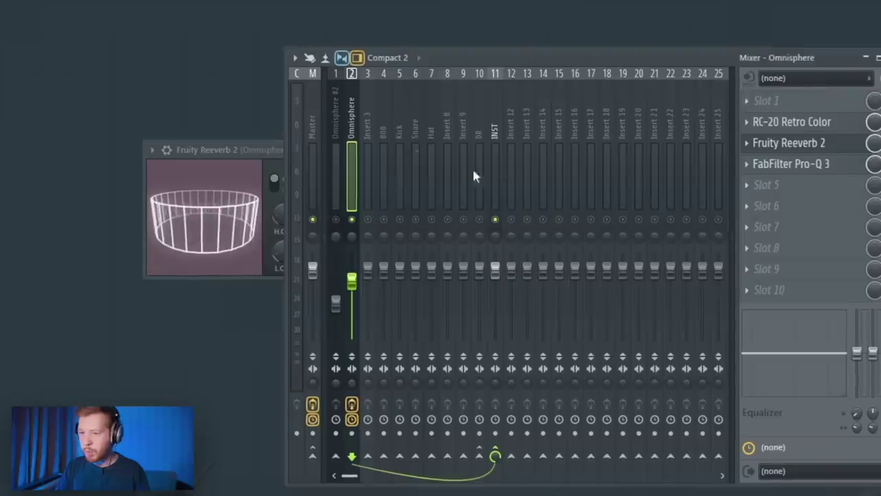
# - Insert Ozone 8 Imager on the 808 mixer track
pyautogui.click(389, 222)
pyautogui.click(765, 123)
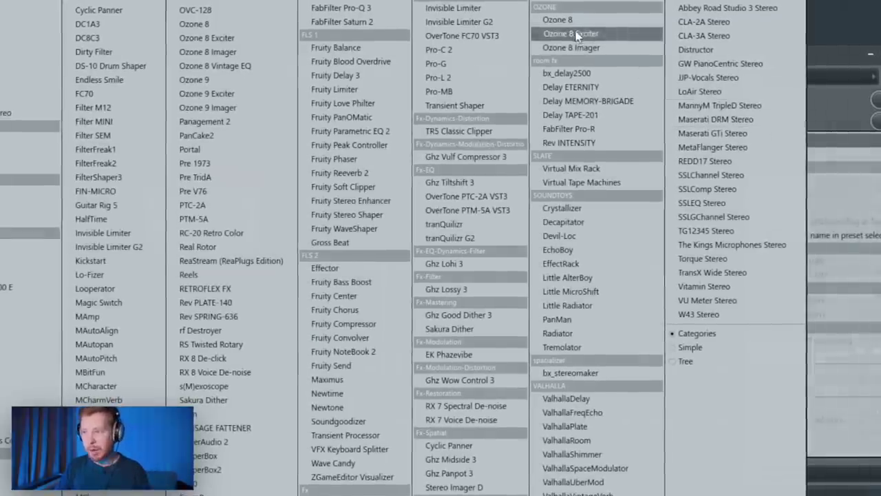
pyautogui.click(571, 47)
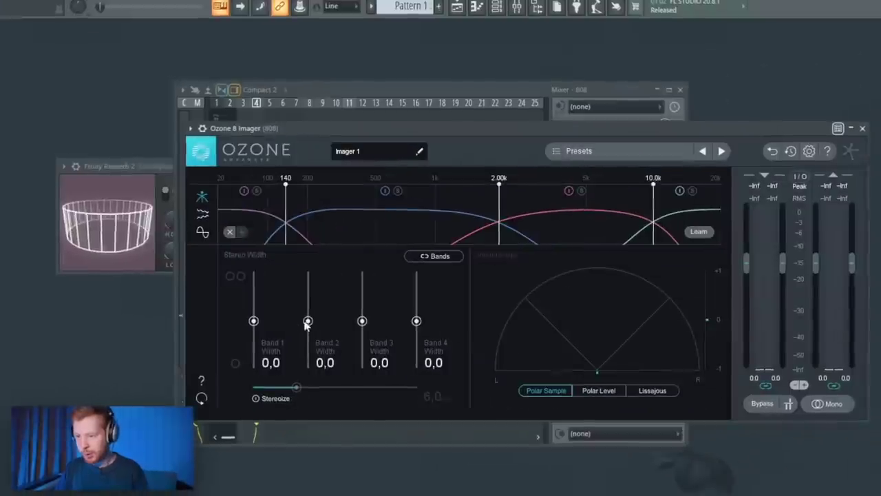
# - Set the Imager's Band 2 and 3 widths to 100, enable Stereoize, move the lowest crossover to 239 Hz, and reduce Band 2's width slightly during playback
pyautogui.moveTo(445, 335); pyautogui.dragTo(457, 236)
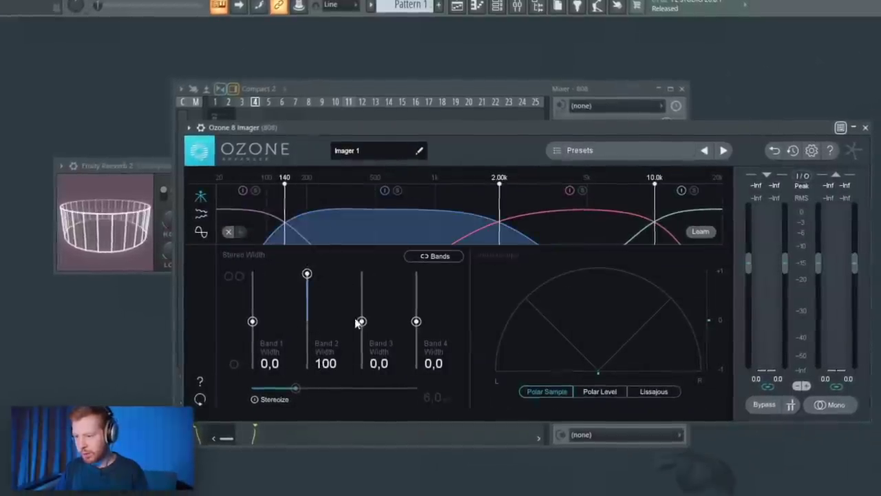
pyautogui.moveTo(361, 322); pyautogui.dragTo(361, 273)
pyautogui.click(289, 399)
pyautogui.moveTo(279, 218); pyautogui.dragTo(315, 218)
pyautogui.press('space')
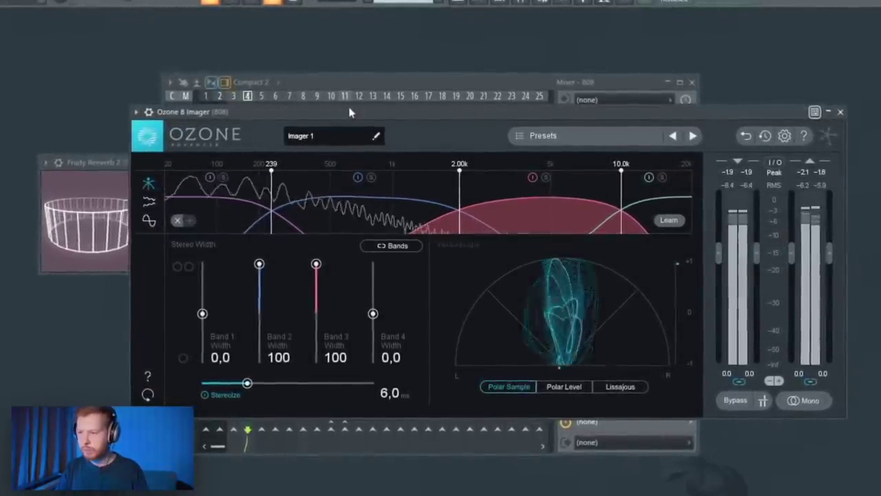
pyautogui.moveTo(260, 264); pyautogui.dragTo(258, 281)
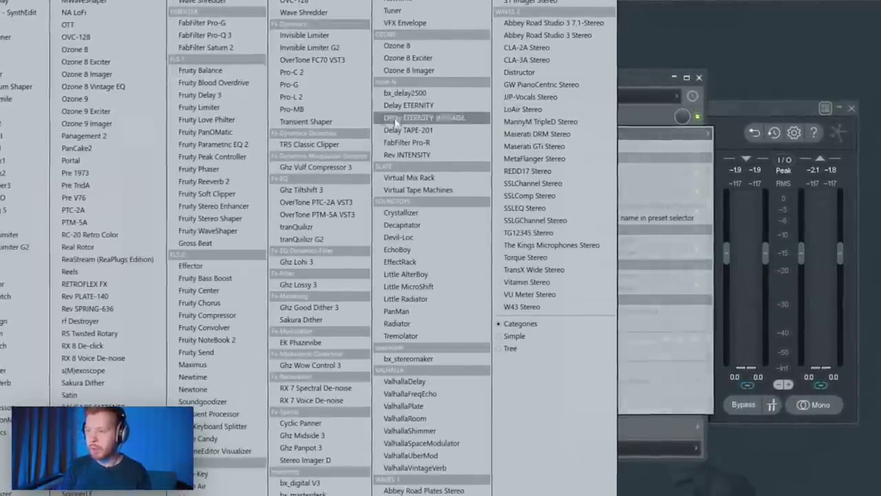
# - Insert Decapitator on the 808 track and cut about 5.7 dB near 390 Hz with its Pro-Q 3
pyautogui.click(410, 224)
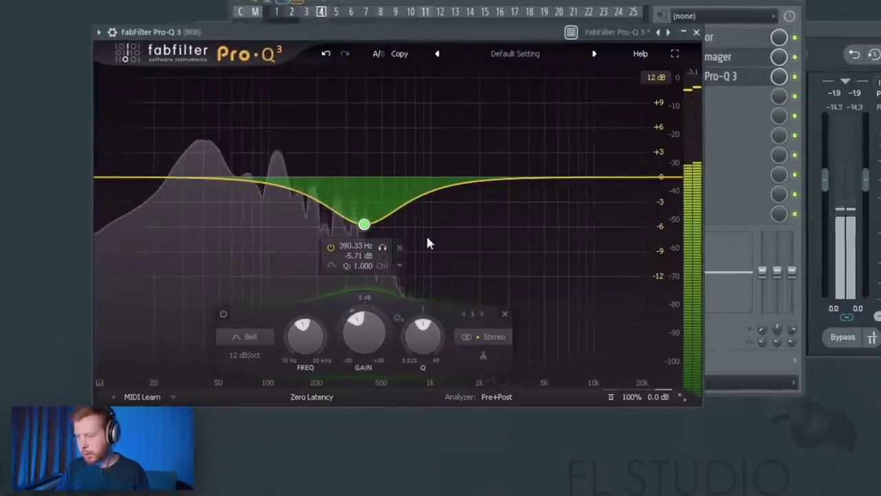
pyautogui.click(695, 33)
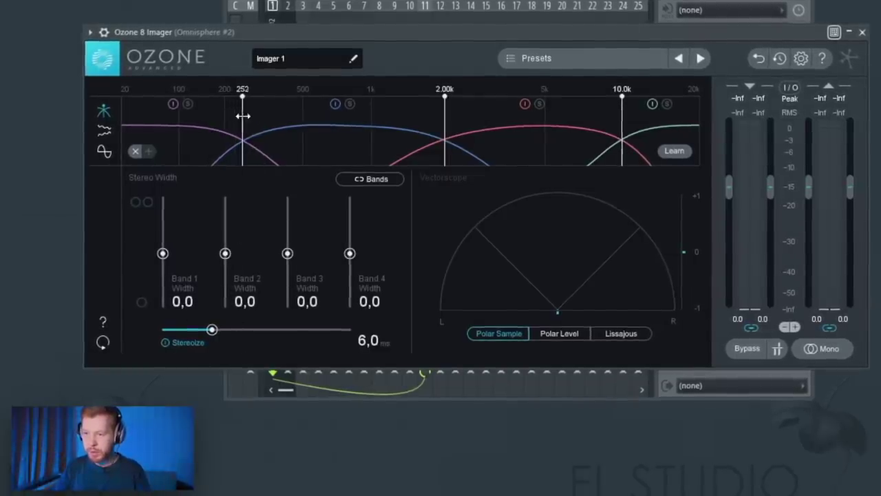
# - Raise the Imager's Band 2 and Band 3 widths on the Omnisphere #2 track during playback and close it
pyautogui.press('space')
pyautogui.moveTo(225, 253); pyautogui.dragTo(224, 218)
pyautogui.moveTo(287, 253); pyautogui.dragTo(287, 219)
pyautogui.click(861, 32)
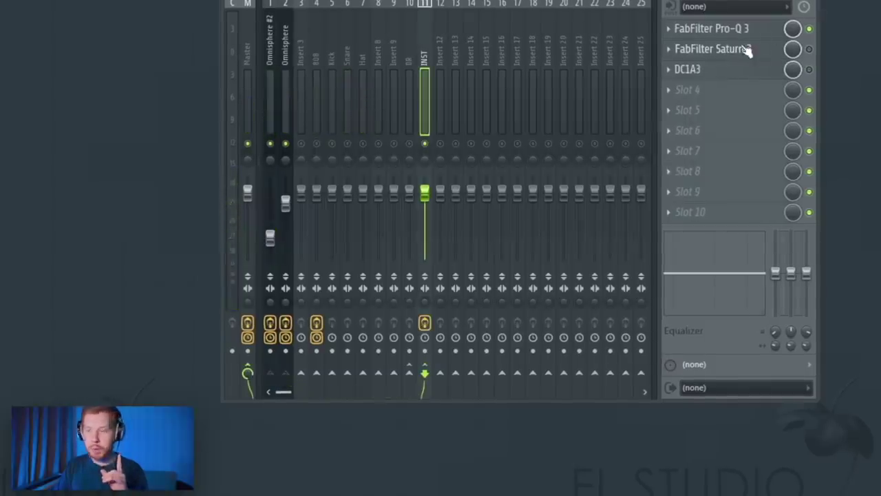
# - Add a dynamic bell cut of about 1.1 dB near 254 Hz in Pro-Q 3 on the INST bus
pyautogui.click(742, 29)
pyautogui.moveTo(417, 162); pyautogui.dragTo(447, 180)
pyautogui.rightClick(447, 181)
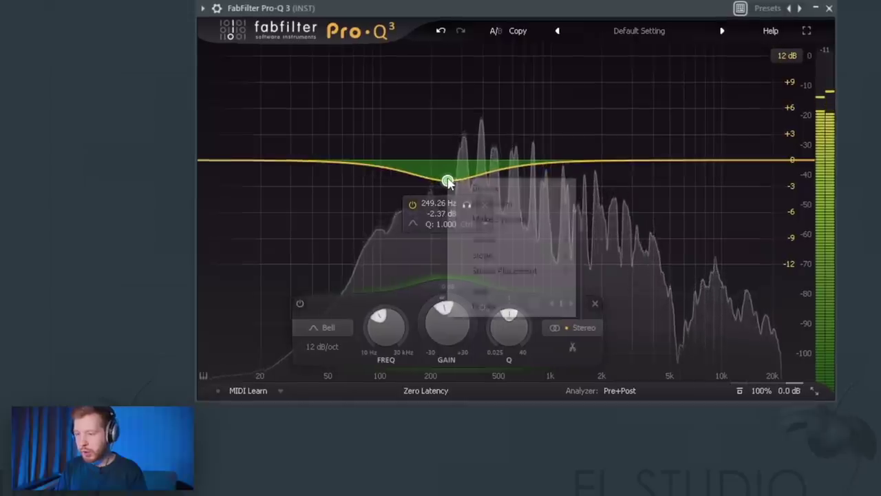
pyautogui.click(519, 220)
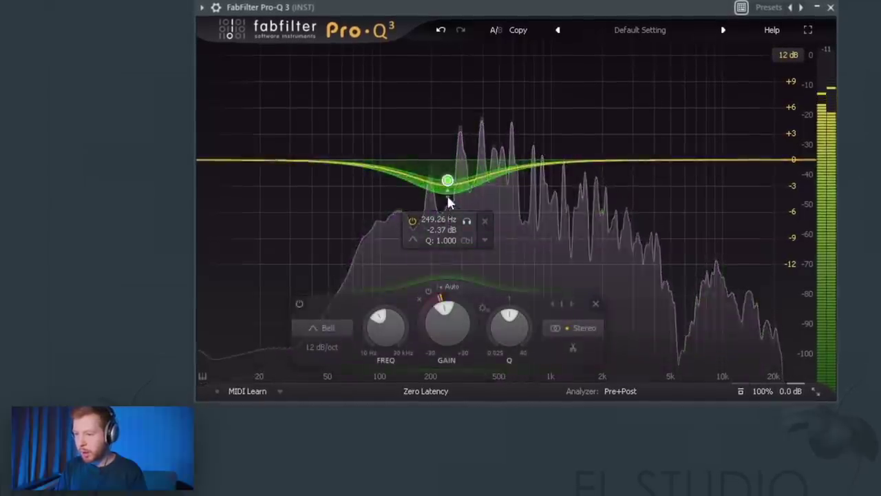
pyautogui.moveTo(450, 174); pyautogui.dragTo(449, 169)
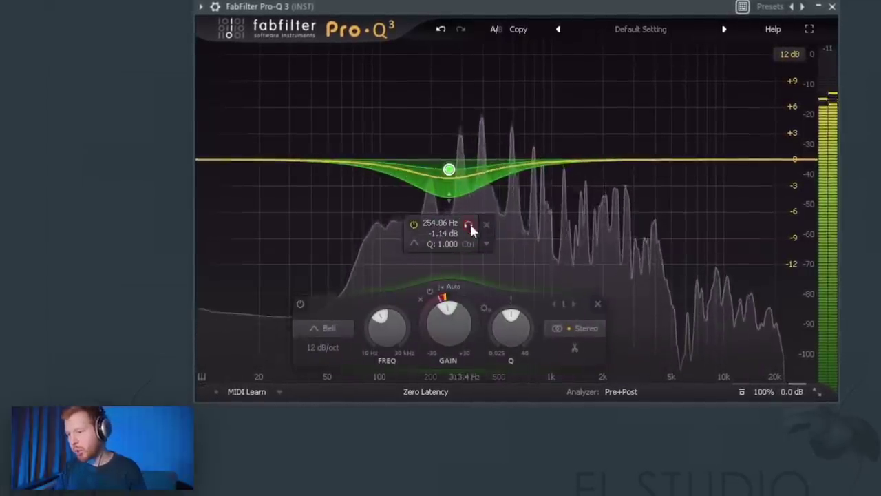
pyautogui.click(832, 6)
# - Split Saturn 2 on the INST bus into two bands with the crossover just above 1.3 kHz
pyautogui.click(743, 45)
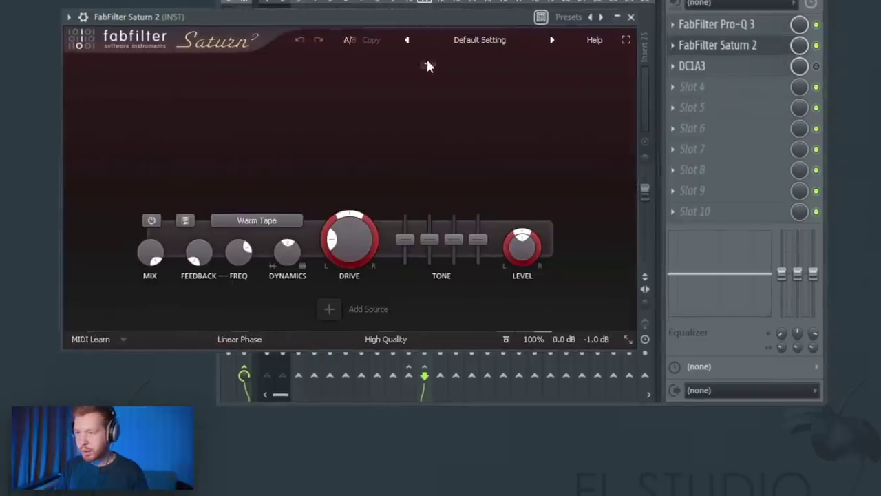
pyautogui.click(418, 103)
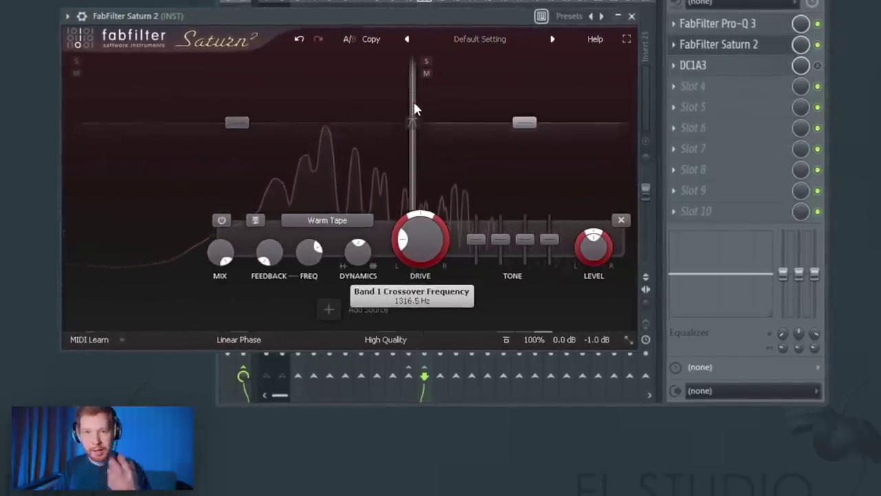
pyautogui.moveTo(414, 103); pyautogui.dragTo(406, 105)
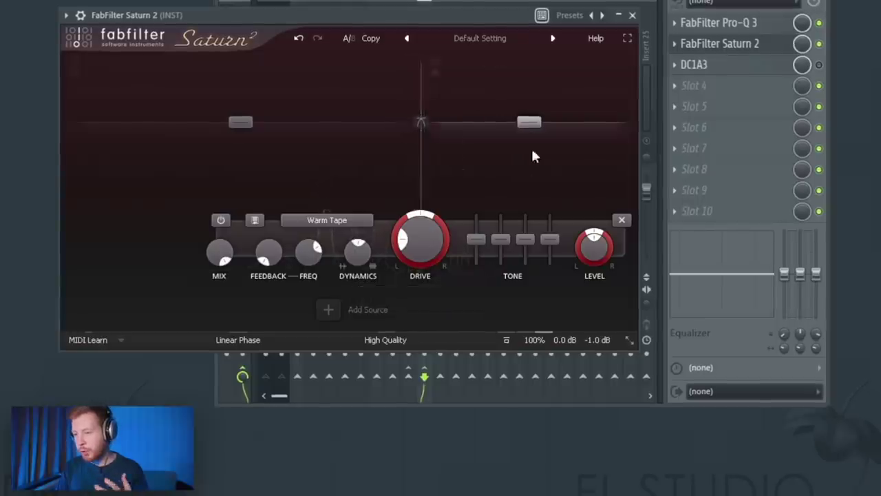
# - Set Saturn 2's upper band to Clean Tube, raise its drive, and close the plugin
pyautogui.click(345, 221)
pyautogui.moveTo(315, 237)
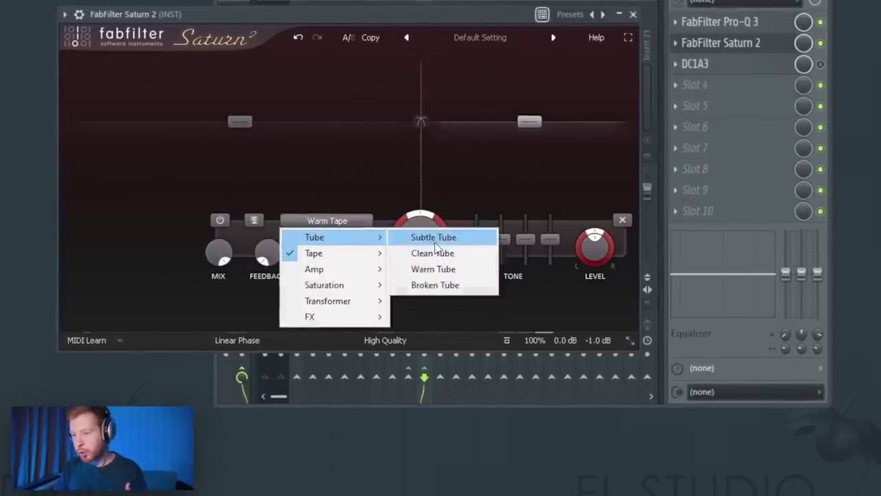
pyautogui.click(432, 253)
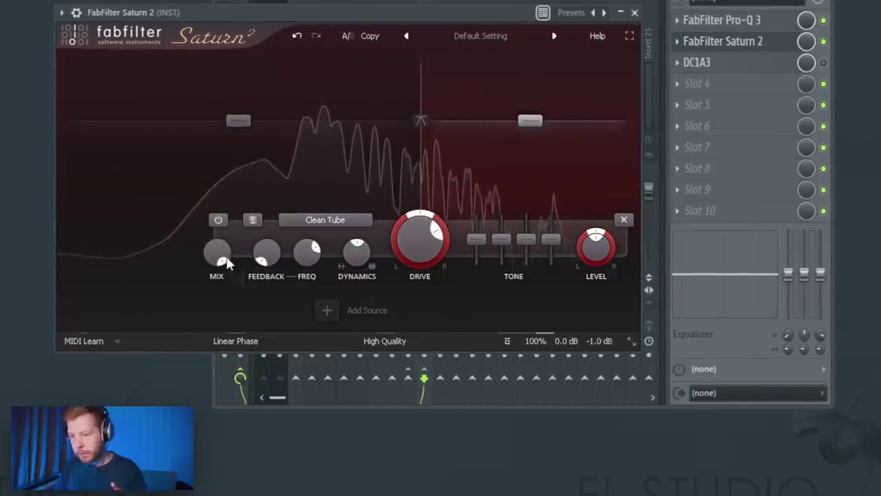
pyautogui.click(635, 12)
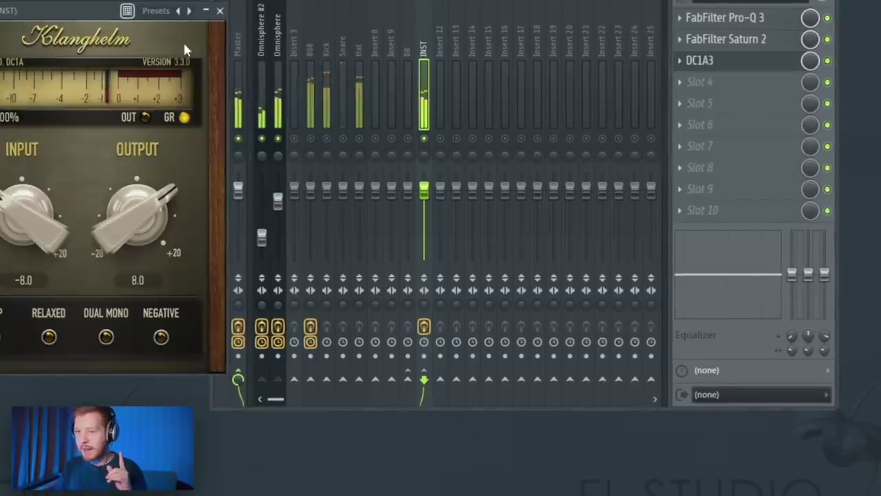
# - Check the DC1A3 compressor's gain reduction on the INST bus during playback and close it
pyautogui.moveTo(111, 7); pyautogui.dragTo(388, 13)
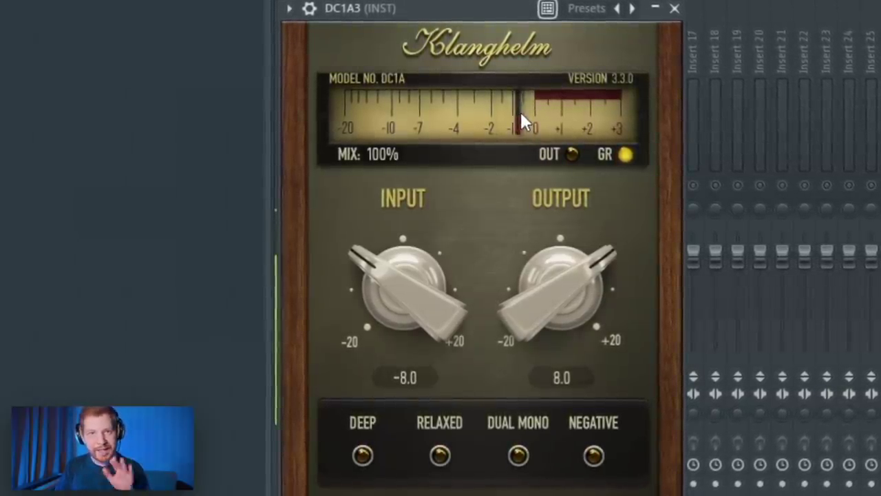
pyautogui.click(676, 7)
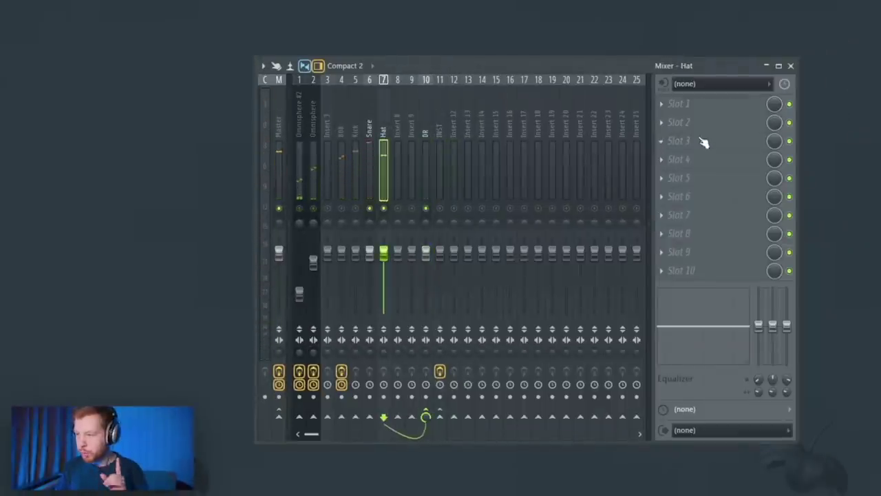
# - Insert ValhallaVintageVerb on the Hat track with the Large Wood Room preset and a 4.8% mix
pyautogui.click(703, 141)
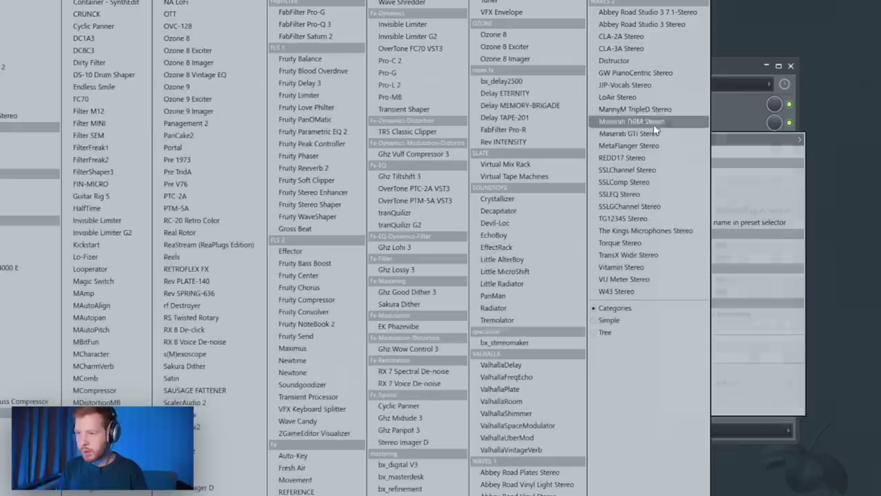
pyautogui.click(540, 450)
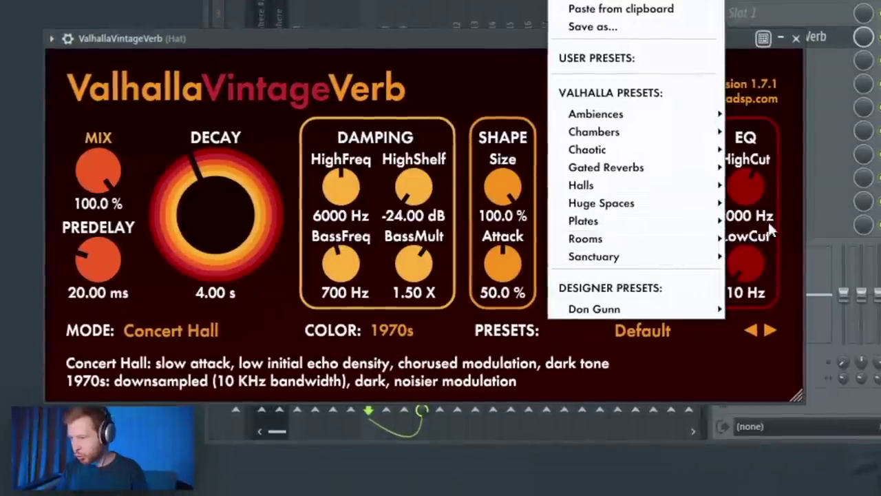
pyautogui.moveTo(660, 243)
pyautogui.click(784, 73)
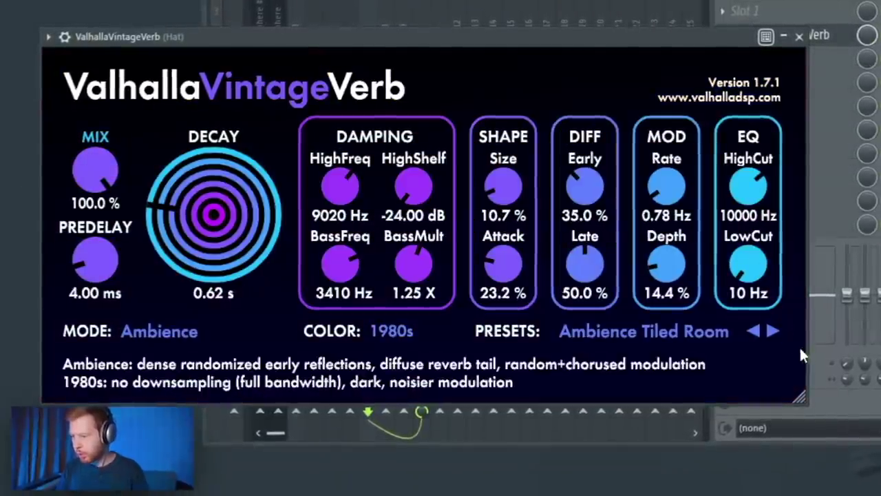
pyautogui.click(772, 330)
pyautogui.click(772, 329)
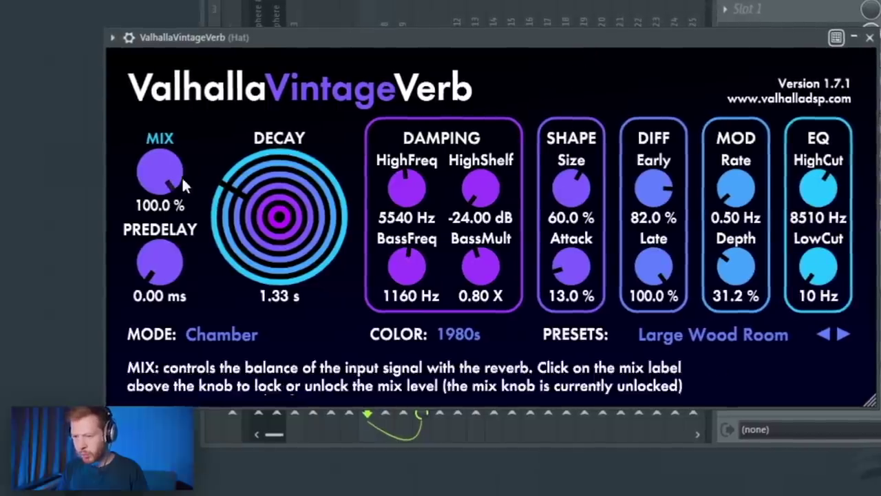
pyautogui.moveTo(182, 177); pyautogui.dragTo(180, 241)
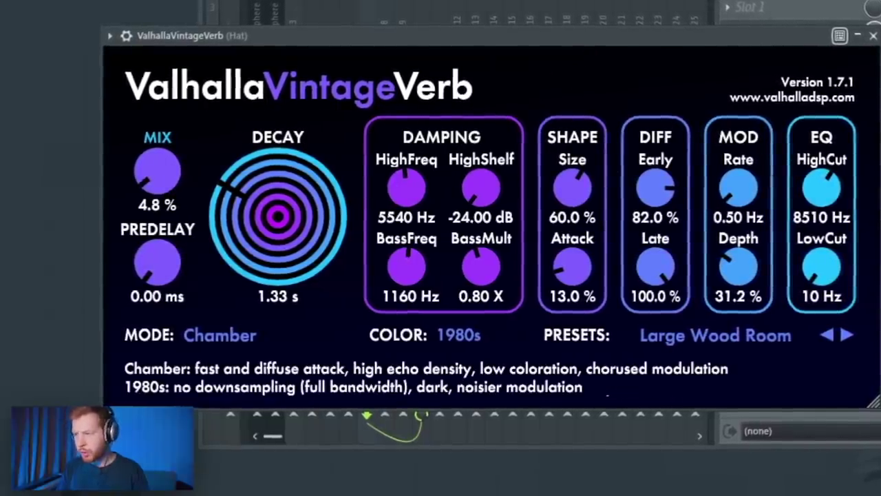
pyautogui.click(873, 36)
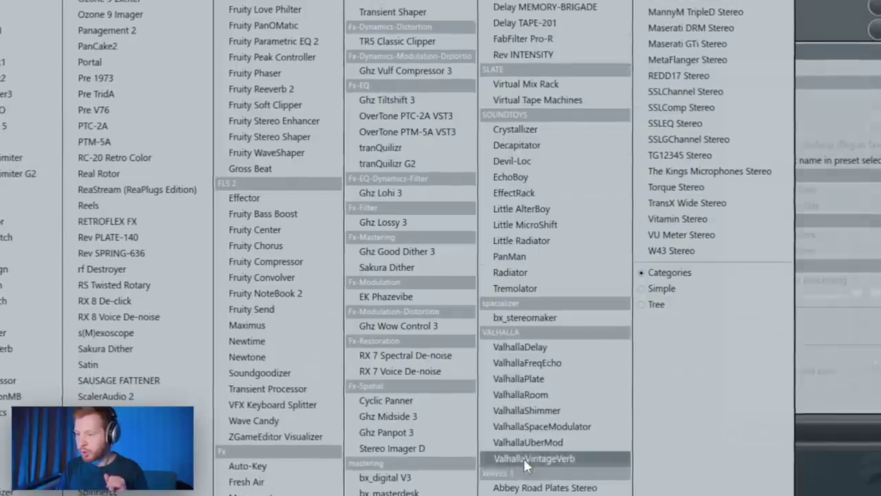
# - Insert ValhallaVintageVerb on the Snare track and load the Short Dark Snare Room preset
pyautogui.click(525, 458)
pyautogui.moveTo(199, 61); pyautogui.dragTo(300, 35)
pyautogui.click(626, 334)
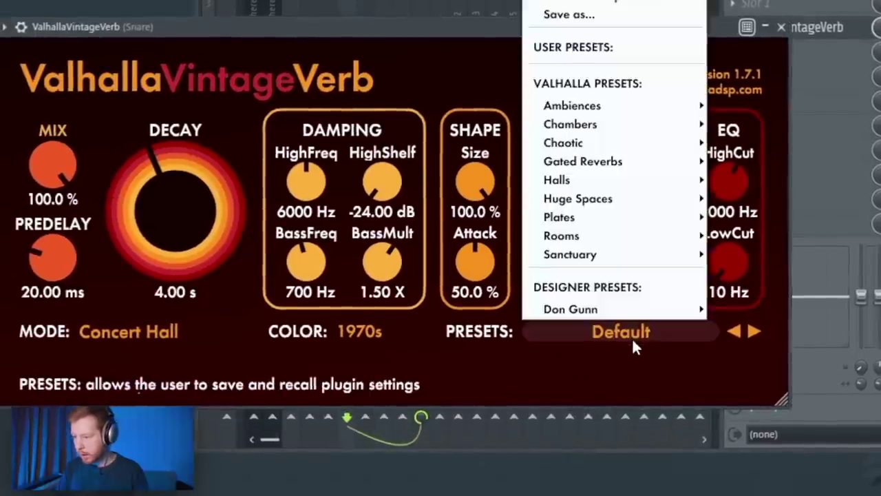
pyautogui.moveTo(633, 238)
pyautogui.click(787, 193)
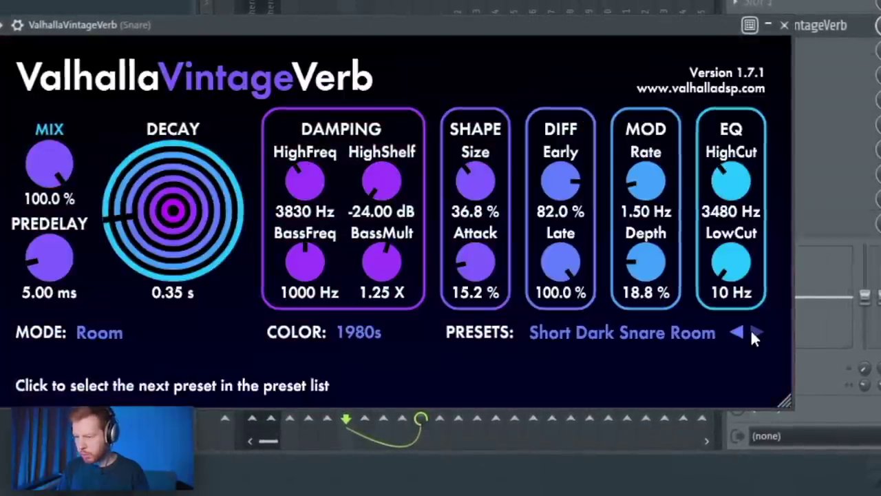
# - Set the snare reverb's decay to 1.05 s and lower its mix
pyautogui.scroll(2, 131, 256)
pyautogui.moveTo(130, 247); pyautogui.dragTo(135, 231)
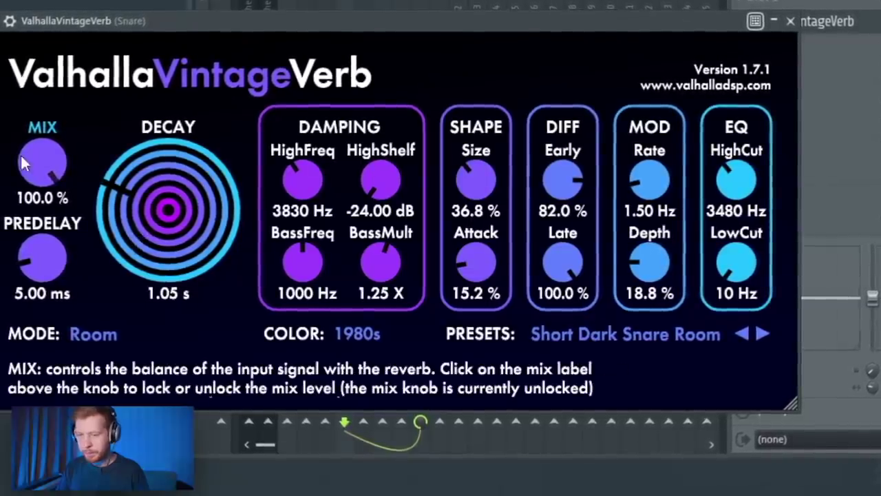
pyautogui.moveTo(39, 153); pyautogui.dragTo(10, 200)
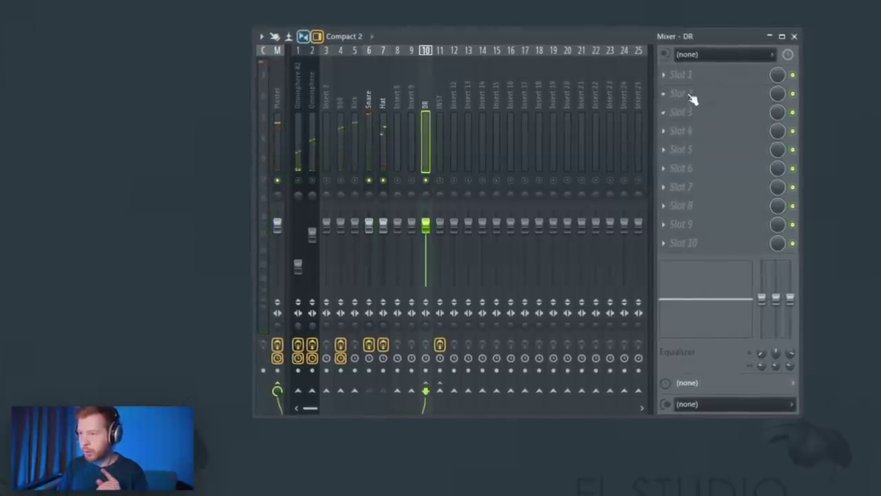
# - Insert Ozone 8 Imager on the DR bus with Stereoize on, Band 2 width 15.2, Band 3 width 24.1 and lowest crossover 215 Hz
pyautogui.click(690, 97)
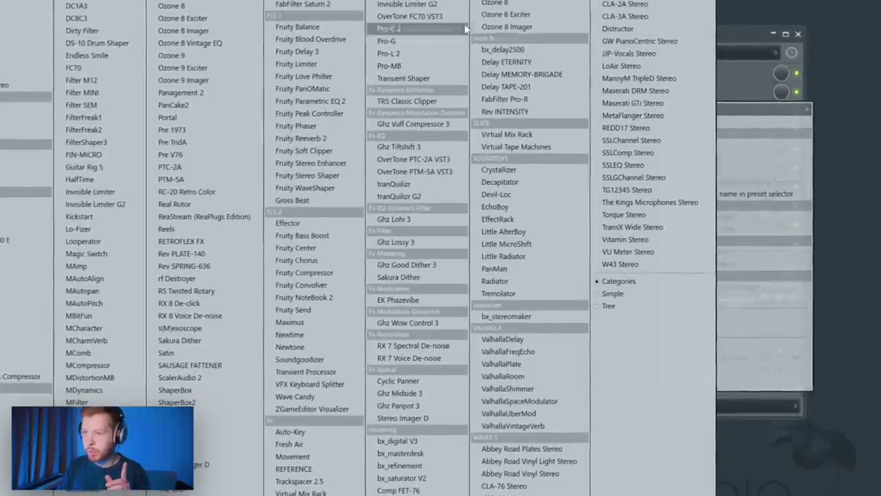
pyautogui.click(507, 26)
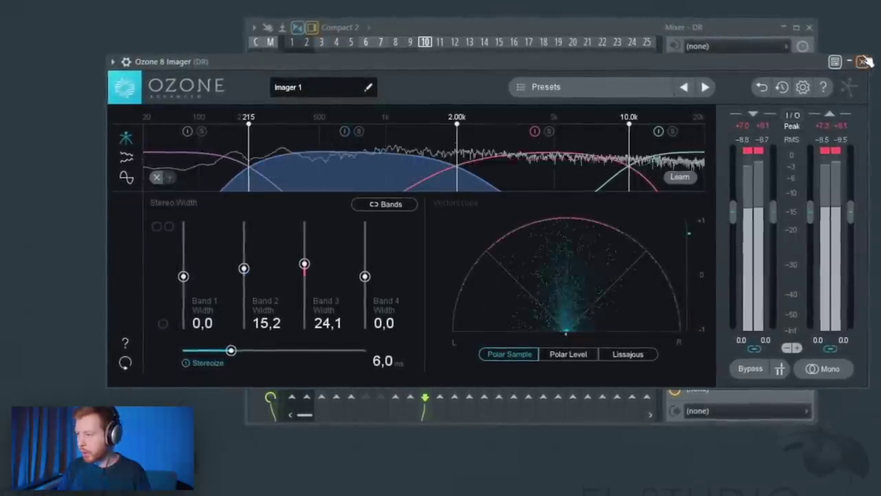
pyautogui.click(859, 63)
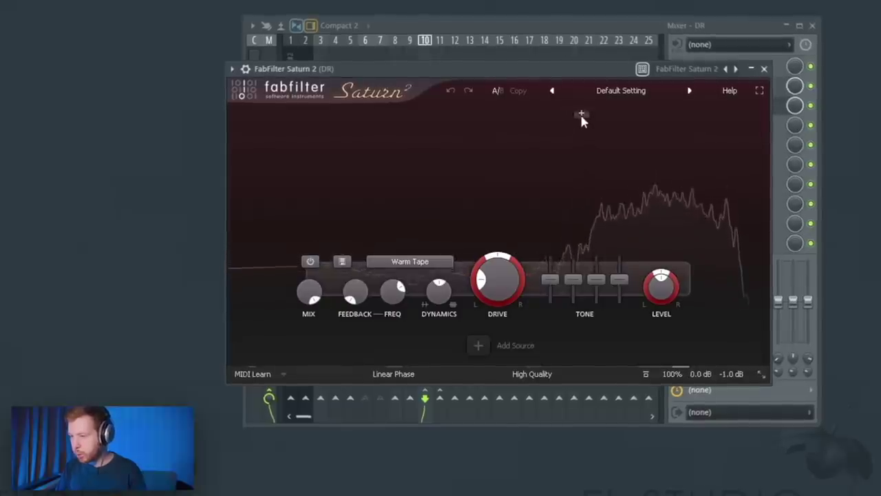
# - Split Saturn 2 on the DR bus at about 1966 Hz and open the upper band's distortion styles
pyautogui.click(581, 116)
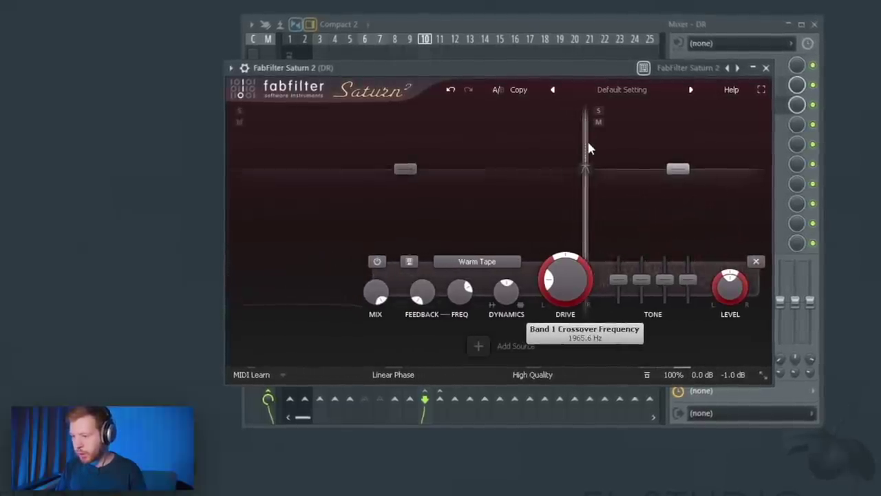
pyautogui.click(487, 262)
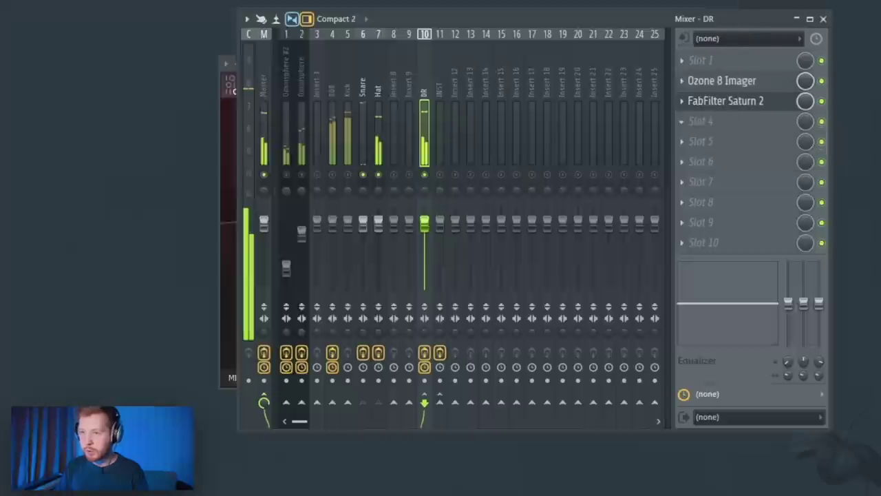
# - Cut about 1.1 dB near 1.08 kHz with a Pro-Q 3 bell on the DR bus and adjust the curve higher up
pyautogui.moveTo(523, 190); pyautogui.dragTo(521, 198)
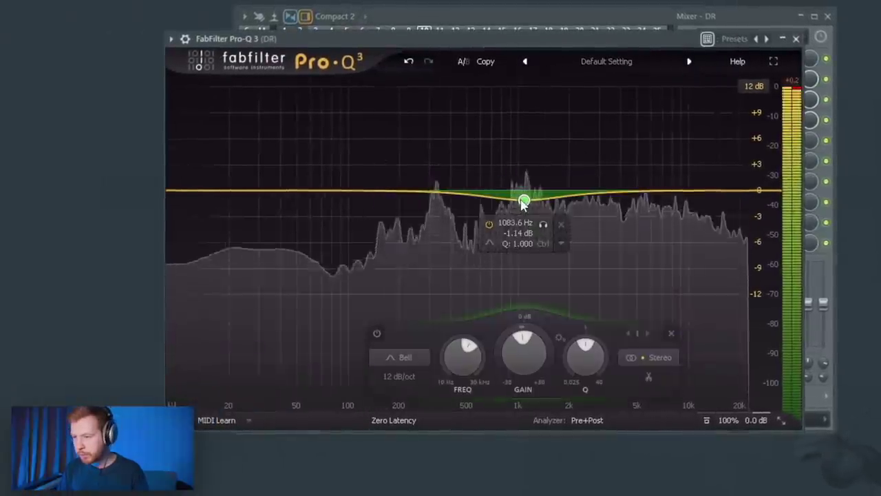
pyautogui.moveTo(589, 192); pyautogui.dragTo(580, 190)
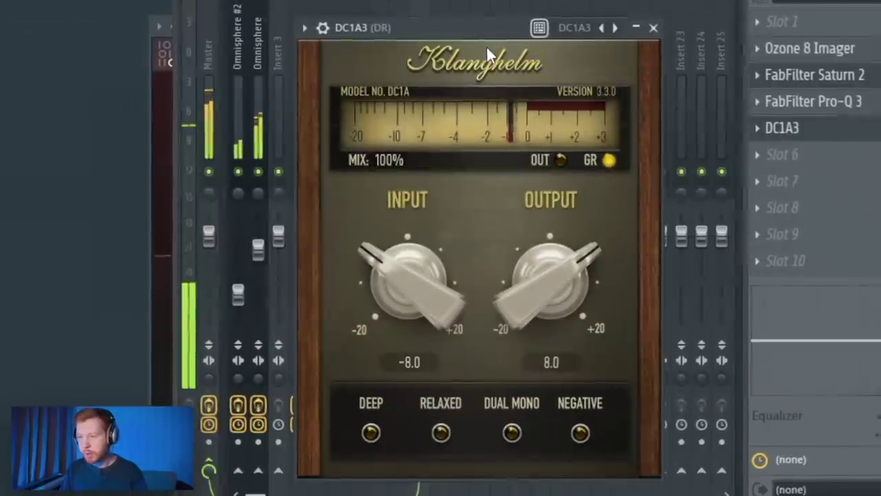
# - Adjust the DC1A3's input on the DR bus and lower the Kick track's fader slightly during playback
pyautogui.moveTo(404, 308); pyautogui.dragTo(405, 263)
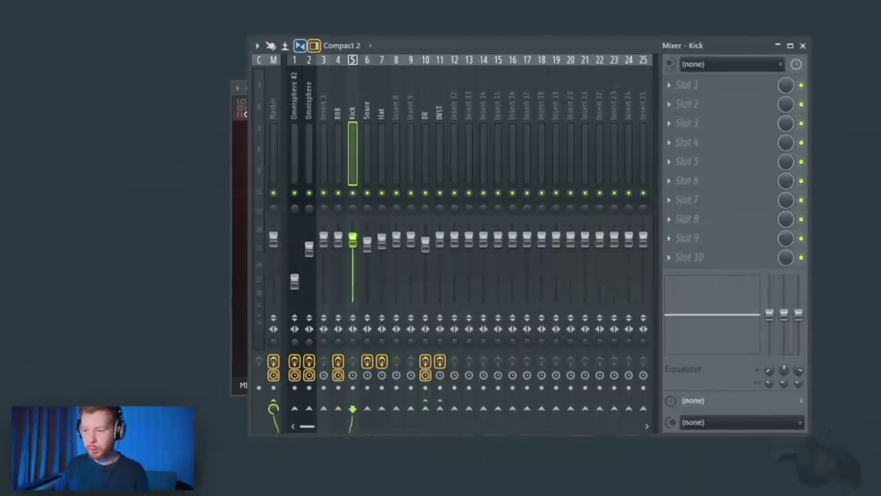
pyautogui.press('space')
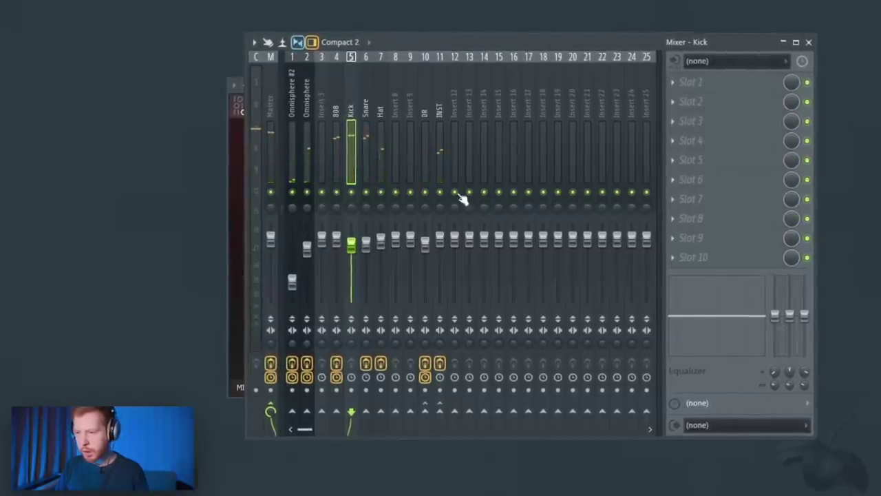
# - Open the 808 channel's volume envelope and set its predelay time to 4%
pyautogui.press('F6')
pyautogui.click(378, 152)
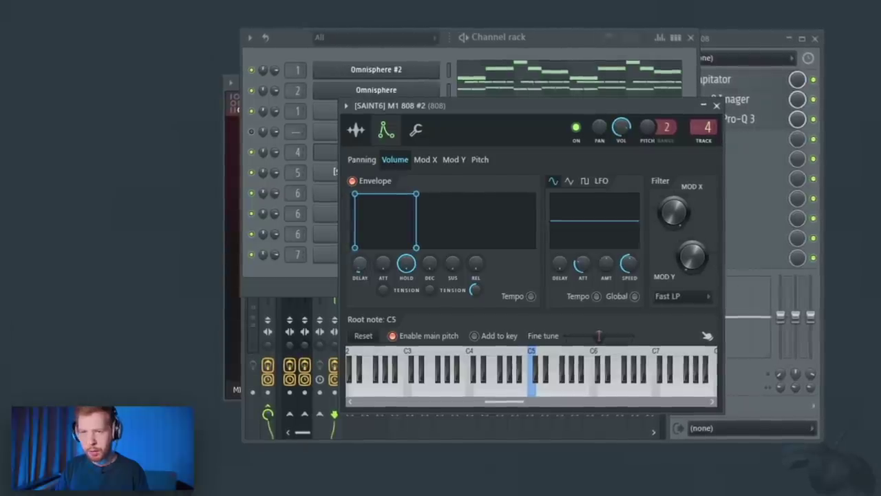
pyautogui.moveTo(359, 263); pyautogui.dragTo(359, 267)
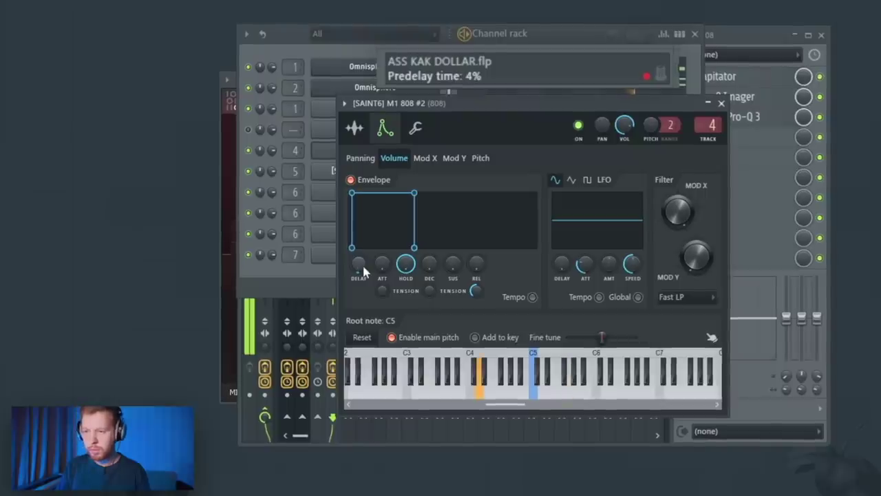
# - Close the 808 channel's settings, raise the INST bus fader from the bottom and lower the Omnisphere #2 fader slightly
pyautogui.click(722, 102)
pyautogui.click(695, 33)
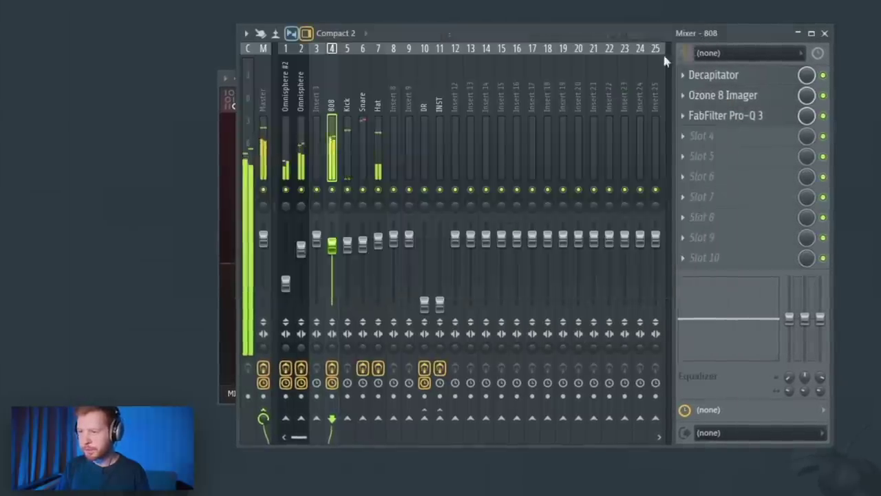
pyautogui.click(347, 165)
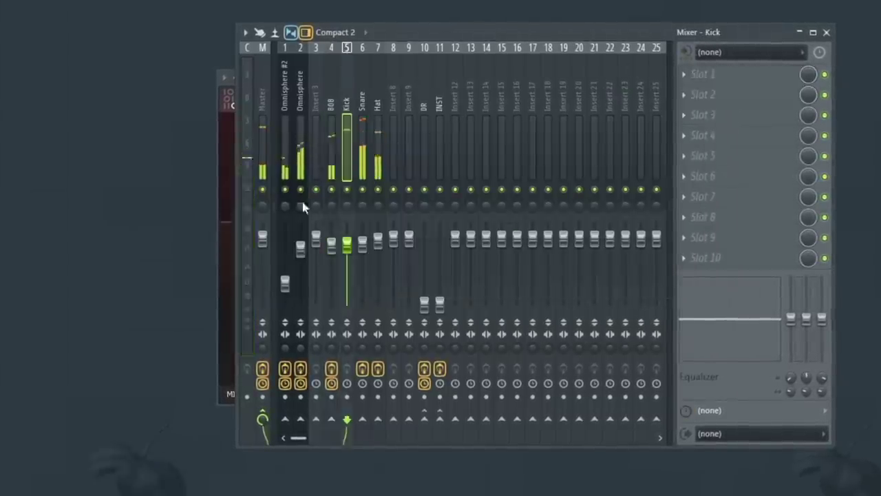
pyautogui.click(331, 172)
pyautogui.moveTo(439, 304); pyautogui.dragTo(439, 245)
pyautogui.moveTo(285, 284); pyautogui.dragTo(285, 289)
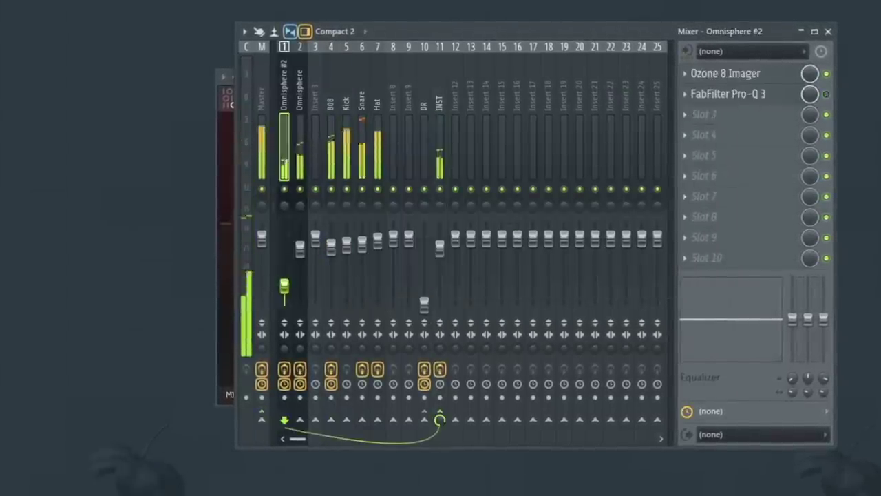
# - Fine-tune the INST and DR bus faders and bring the Snare track's fader back up during playback
pyautogui.moveTo(439, 246); pyautogui.dragTo(439, 244)
pyautogui.moveTo(424, 302); pyautogui.dragTo(424, 295)
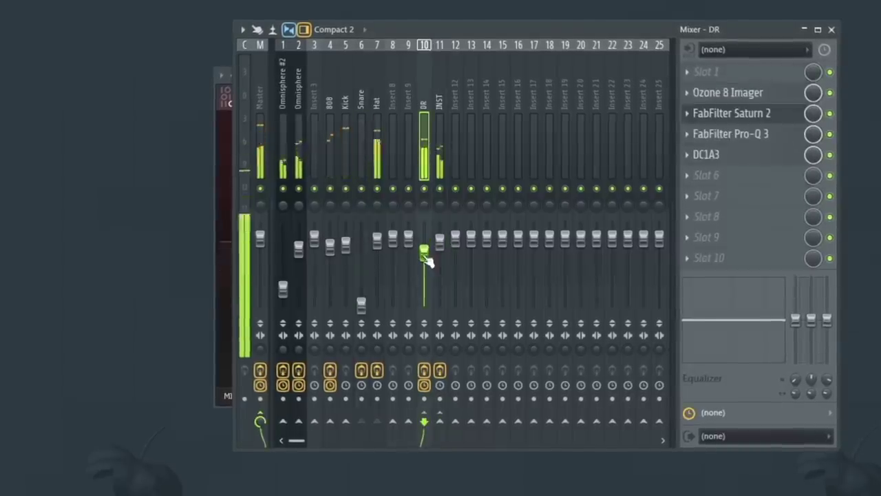
pyautogui.moveTo(361, 304); pyautogui.dragTo(360, 252)
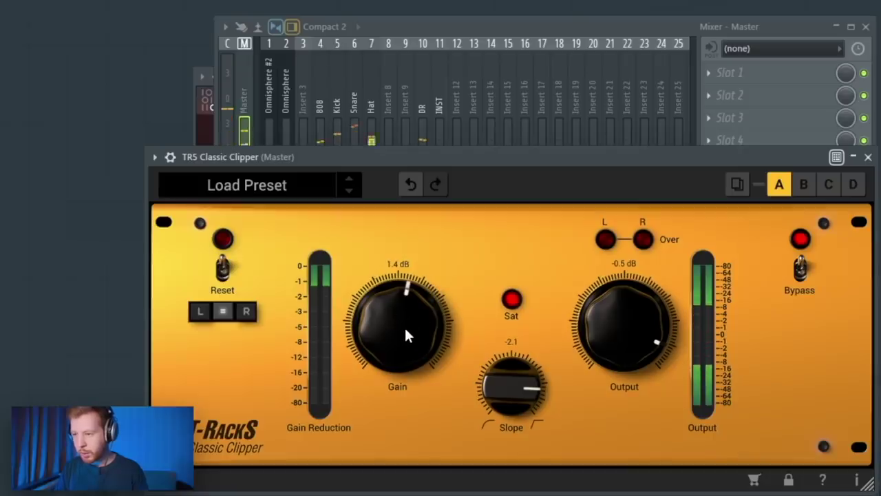
# - Adjust the TR5 Classic Clipper's gain on the Master and split the beat's pattern into separate channel patterns for the playlist
pyautogui.moveTo(404, 325); pyautogui.dragTo(409, 309)
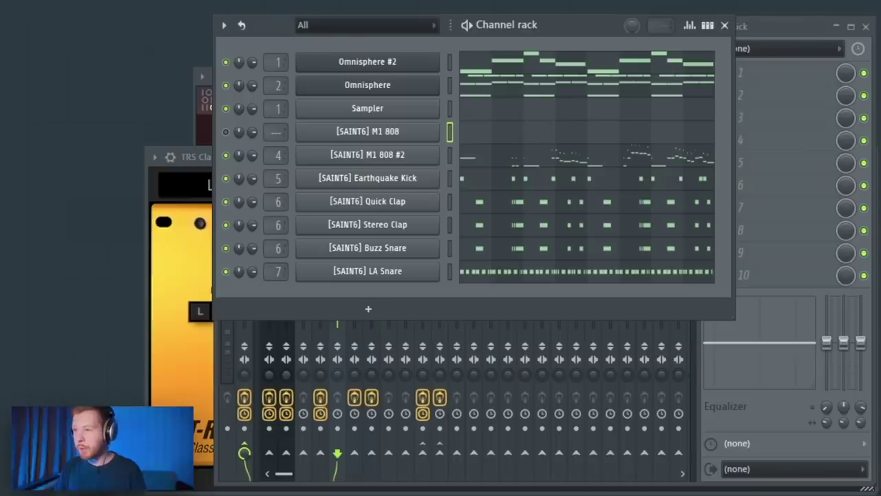
pyautogui.rightClick(573, 2)
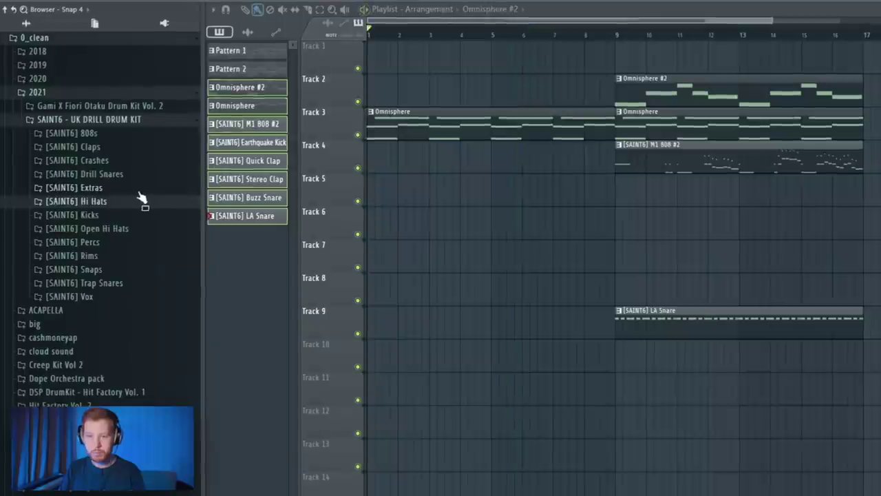
# - Place the [SAINT6] Beep sample from the UK Drill kit's Extras folder at bar 1 of playlist Track 7
pyautogui.click(74, 187)
pyautogui.moveTo(76, 215); pyautogui.dragTo(468, 259)
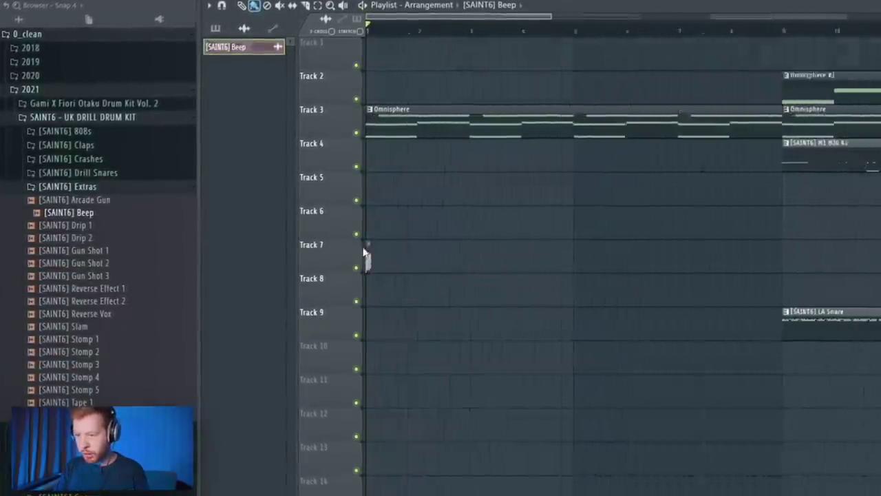
pyautogui.scroll(3, 366, 256)
# - Route the Beep sample to mixer track 3 and raise the boost in its precomputed effects
pyautogui.doubleClick(373, 250)
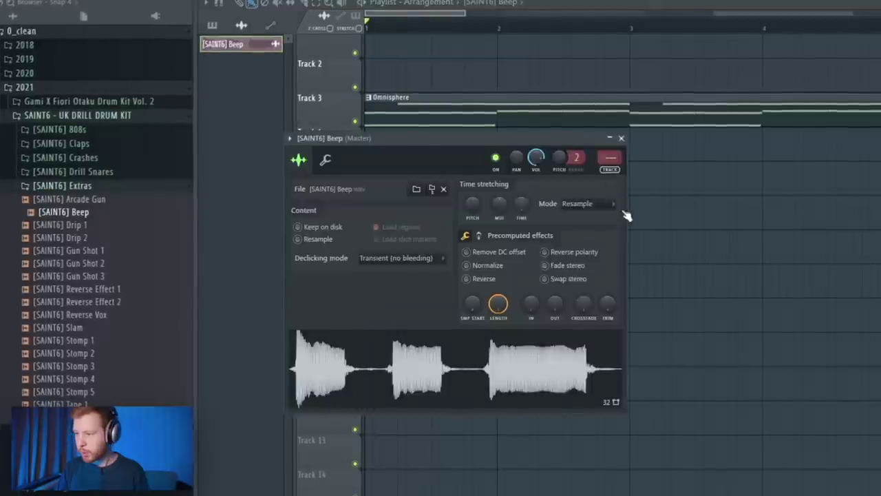
pyautogui.hotkey('ctrl', 'l')
pyautogui.click(423, 146)
pyautogui.click(479, 235)
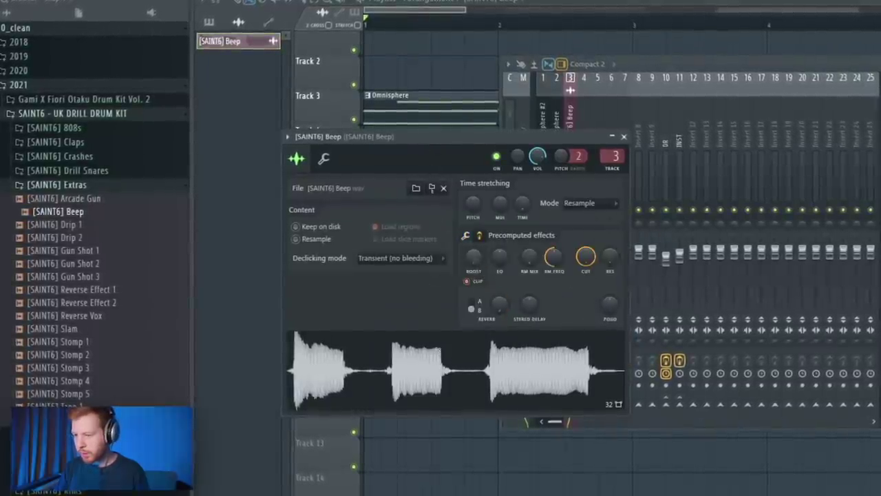
pyautogui.moveTo(472, 256)
pyautogui.mouseDown()
pyautogui.moveTo(472, 238)
pyautogui.moveTo(472, 270)
pyautogui.mouseUp()
# - Load Fruity Reeverb 2 on the Beep's mixer track
pyautogui.click(723, 119)
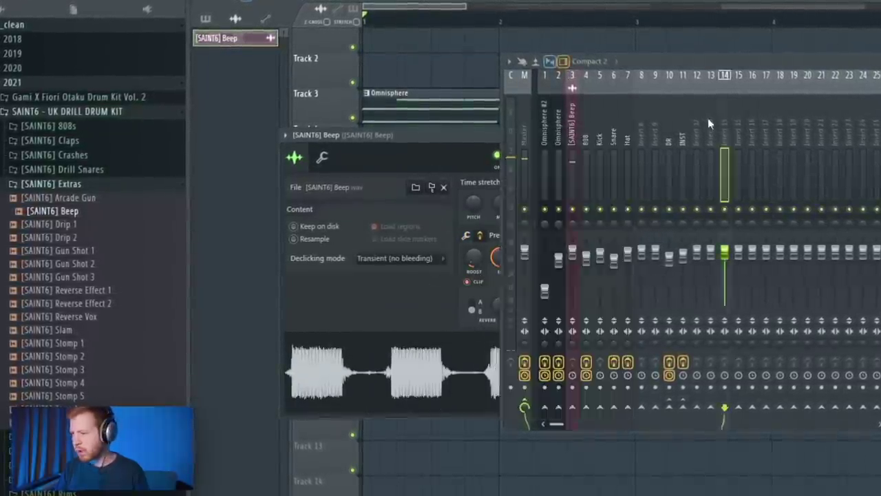
pyautogui.click(682, 129)
pyautogui.click(697, 132)
pyautogui.press('space')
pyautogui.click(574, 155)
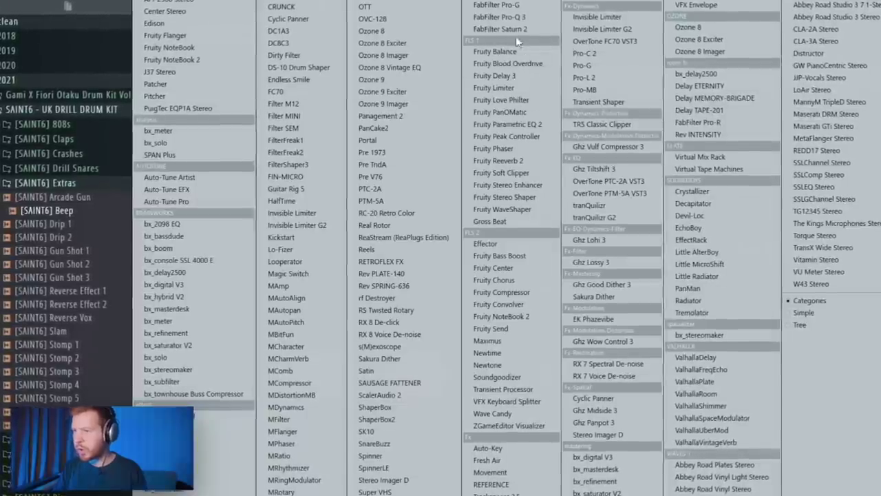
pyautogui.click(499, 161)
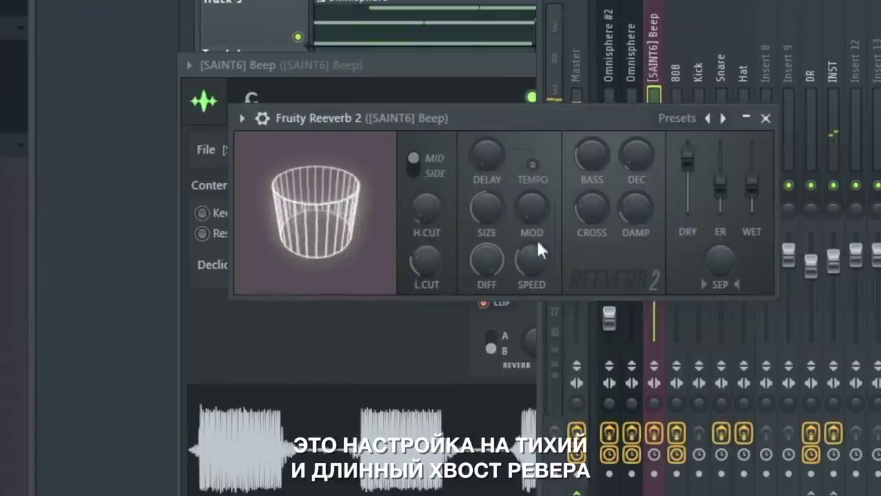
# - Give the Beep's Reeverb 2 a large room size and lower its wet level for a long, quiet tail
pyautogui.moveTo(487, 208); pyautogui.dragTo(487, 168)
pyautogui.moveTo(751, 184); pyautogui.dragTo(752, 182)
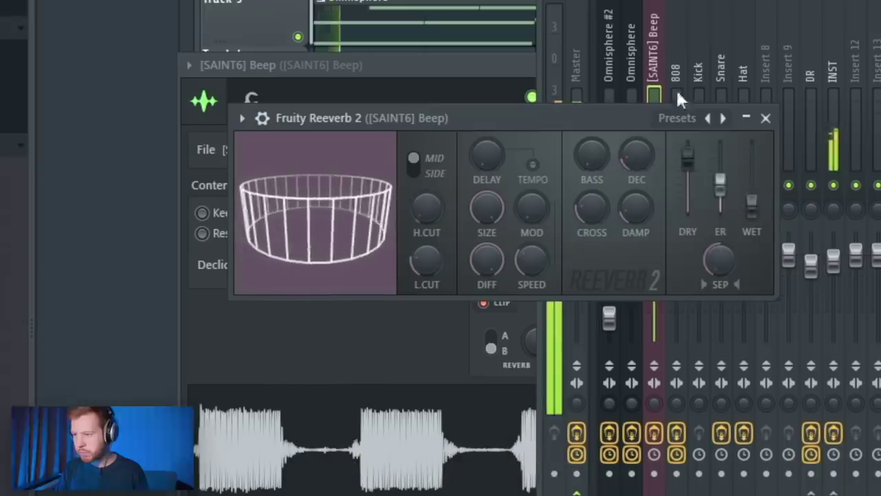
pyautogui.click(675, 163)
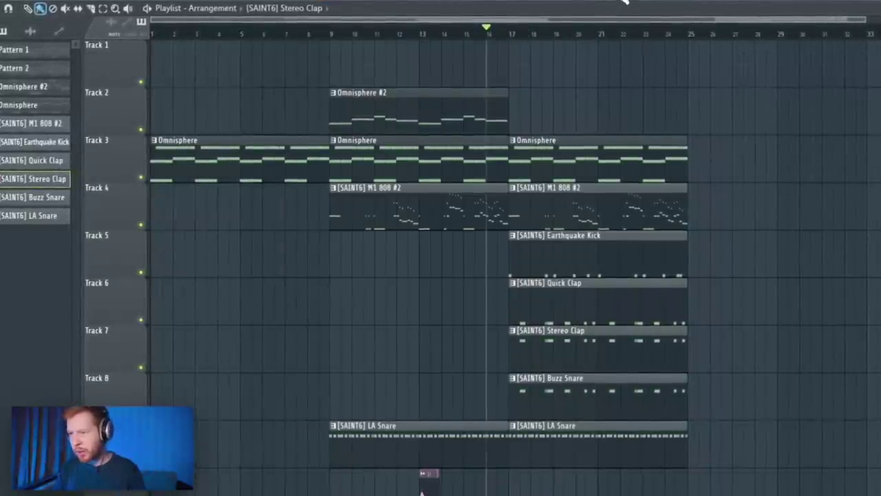
# - Load the Momentary preset in Gross Beat on the Master and choose the Slw Dn Gate volume slot
pyautogui.click(622, 0)
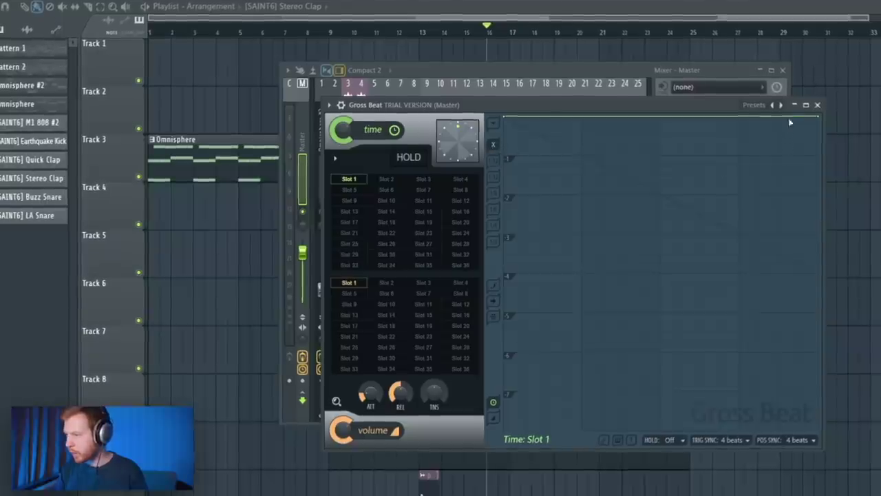
pyautogui.rightClick(784, 106)
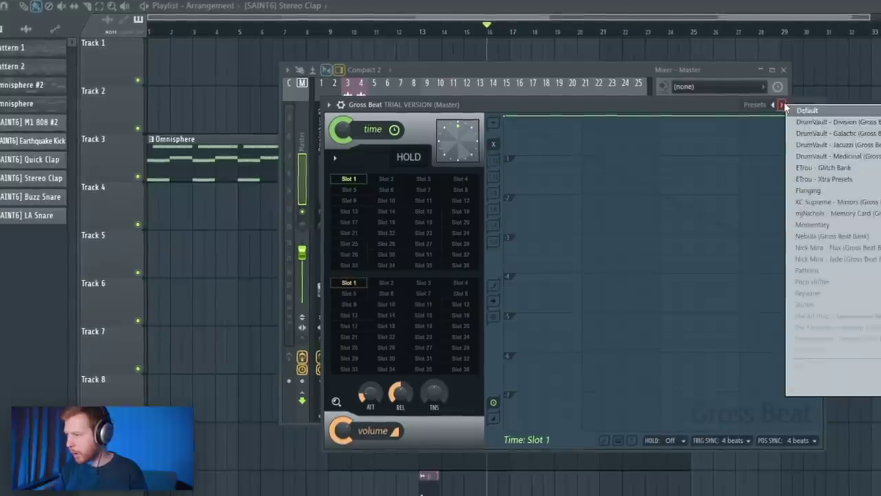
pyautogui.click(812, 224)
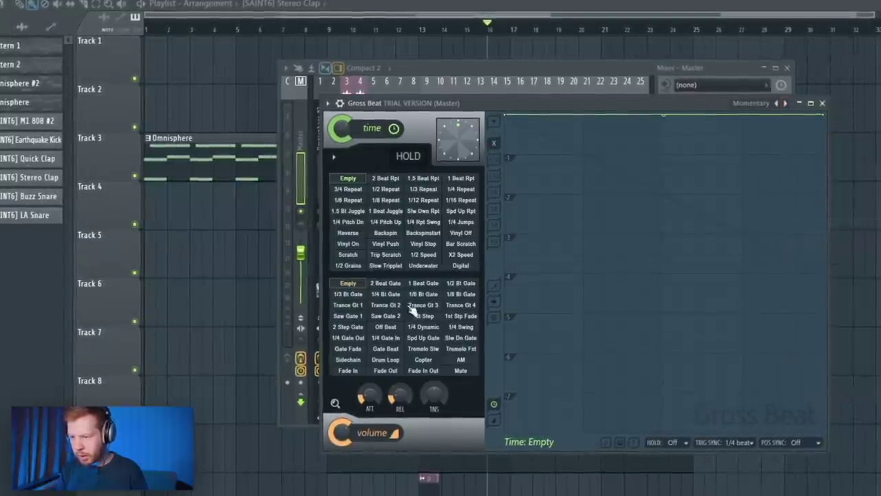
pyautogui.click(460, 338)
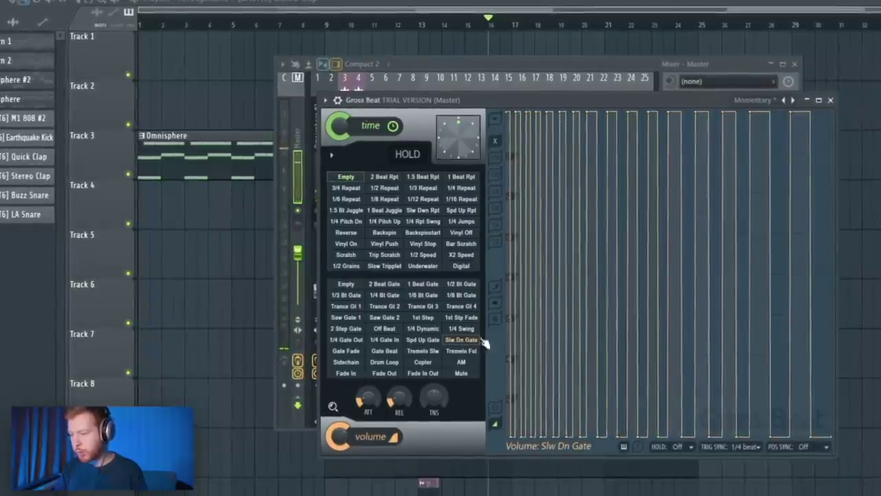
# - Create an automation clip for Gross Beat's volume mix and shape it to jump up at bar 16 and drop at bar 17
pyautogui.rightClick(340, 434)
pyautogui.click(386, 478)
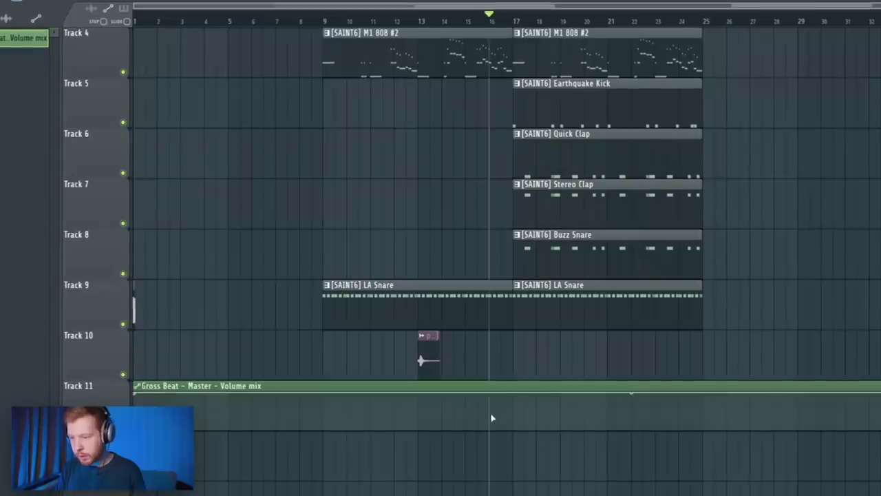
pyautogui.moveTo(491, 394); pyautogui.dragTo(493, 430)
pyautogui.click(489, 392)
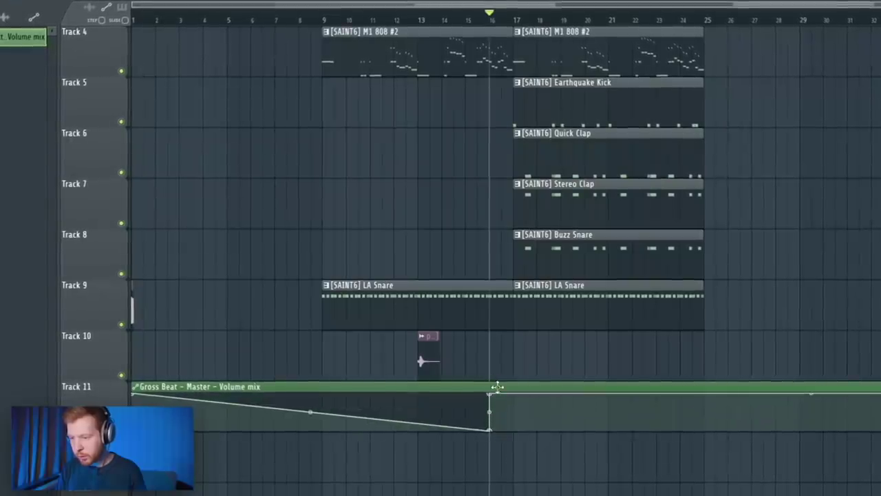
pyautogui.rightClick(515, 394)
pyautogui.moveTo(515, 394); pyautogui.dragTo(515, 432)
pyautogui.scroll(3, 514, 409)
pyautogui.scroll(-5, 514, 409)
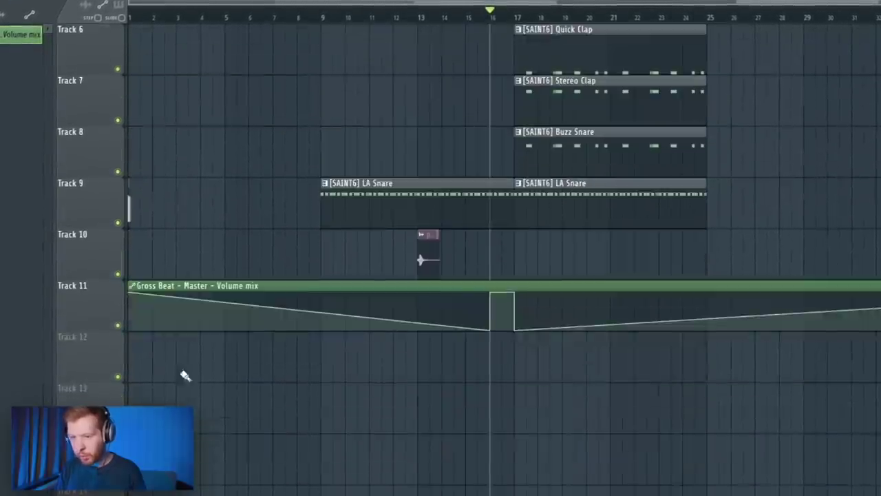
# - Lower the automation clip's start and end points to the minimum and play the transition from bar 16
pyautogui.moveTo(130, 294); pyautogui.dragTo(130, 330)
pyautogui.scroll(-1, 869, 285)
pyautogui.moveTo(878, 292); pyautogui.dragTo(879, 330)
pyautogui.press('space')
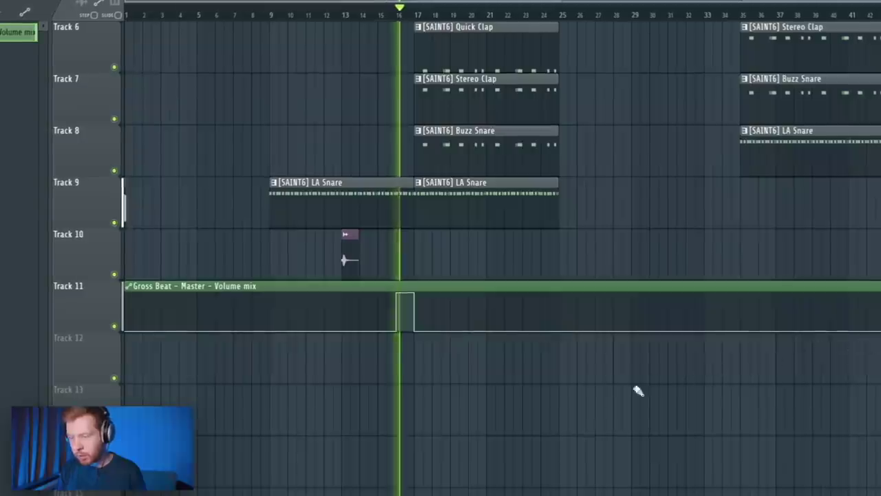
# - Make the third M1 808 #2 clip on Track 4 unique and open its pattern for editing
pyautogui.scroll(5, 382, 173)
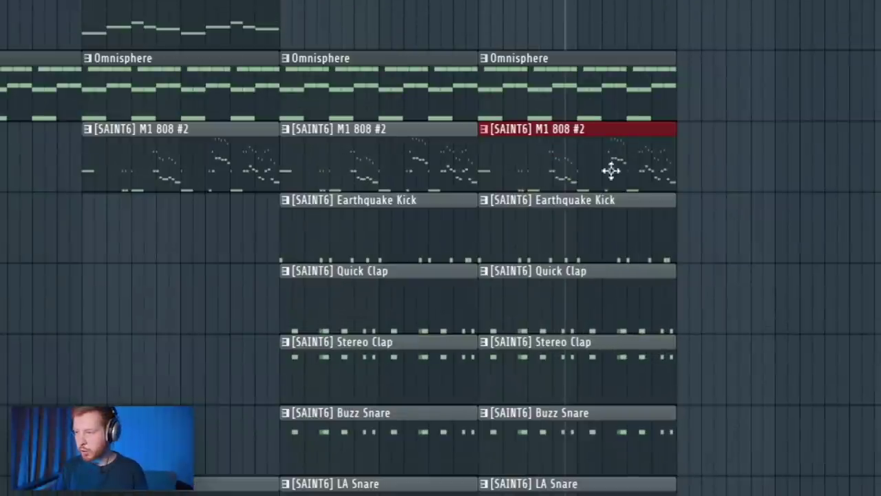
pyautogui.rightClick(490, 138)
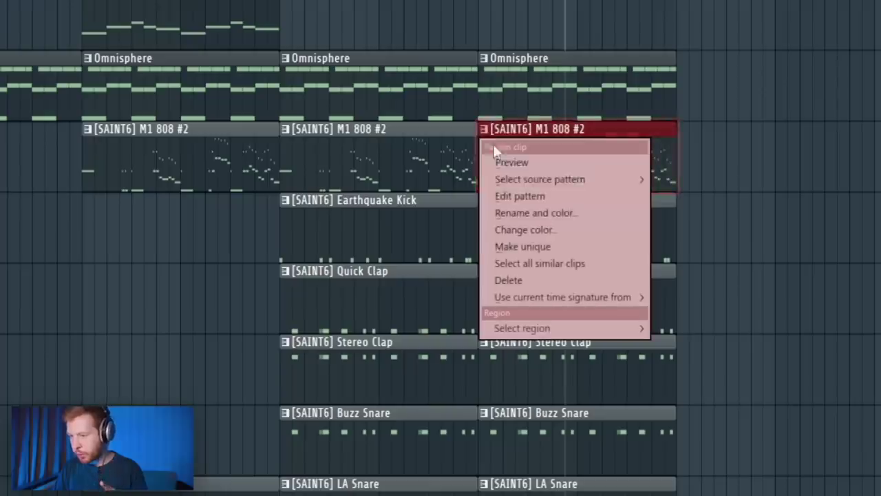
pyautogui.click(534, 246)
pyautogui.doubleClick(582, 154)
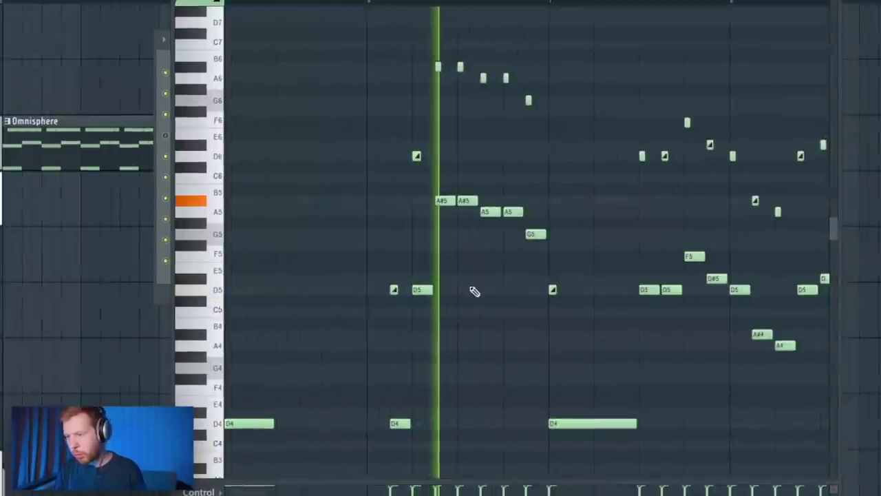
# - Replace the descending notes after the second A#5 with one long A#5 and a D5 slide, stopping just before the next D4
pyautogui.scroll(3, 474, 291)
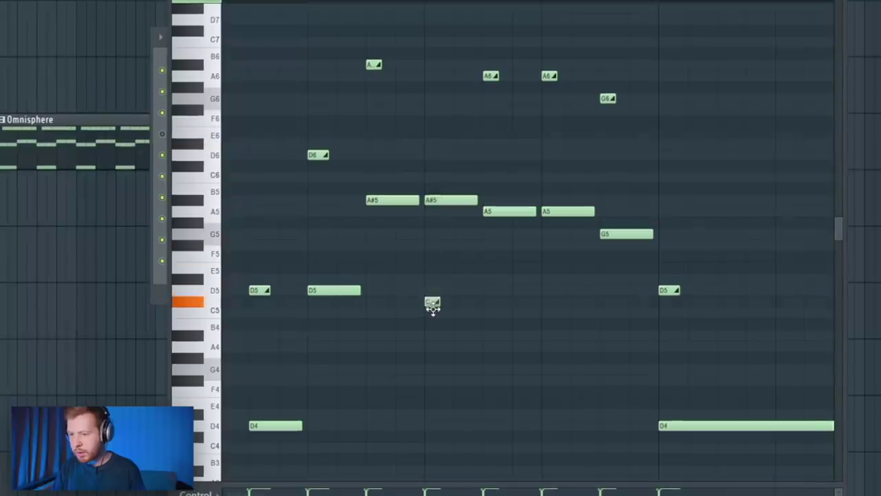
pyautogui.moveTo(485, 57); pyautogui.dragTo(637, 263)
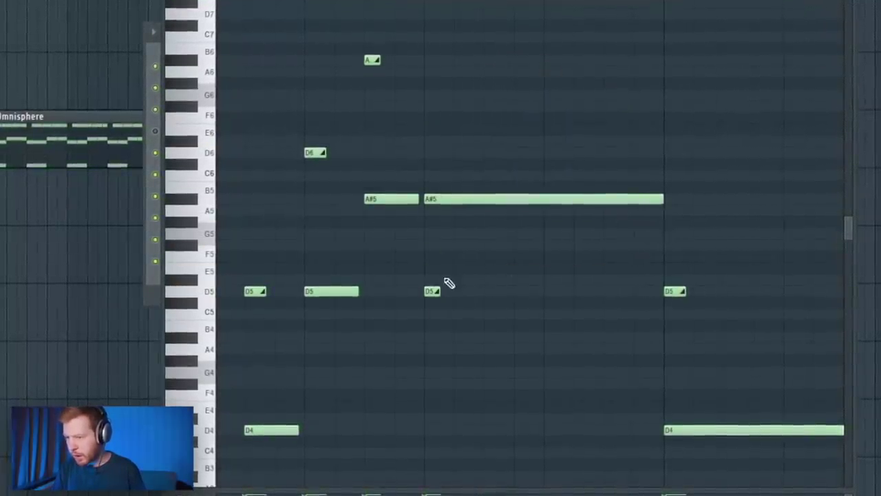
pyautogui.click(309, 1)
pyautogui.press('space')
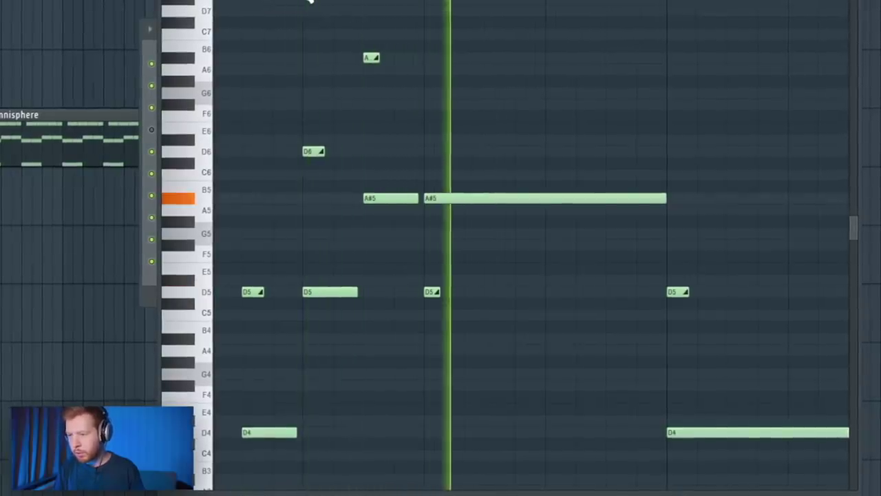
pyautogui.press('space')
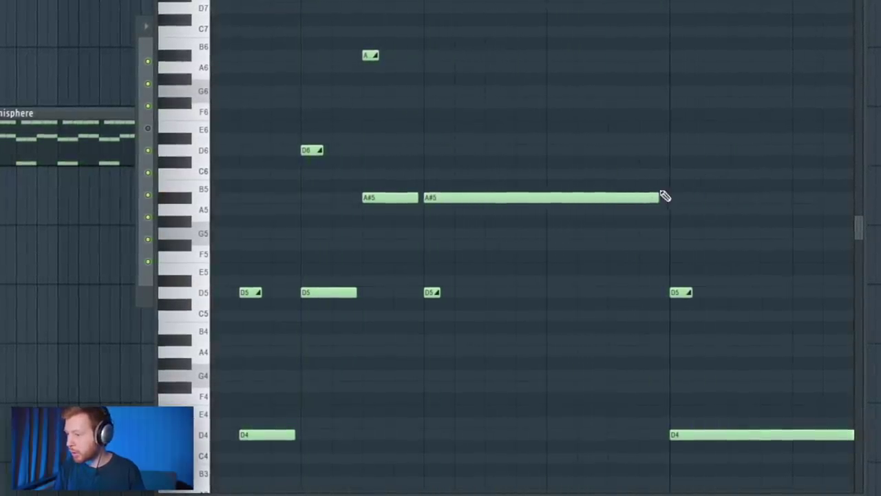
pyautogui.moveTo(661, 196); pyautogui.dragTo(639, 198)
pyautogui.press('space')
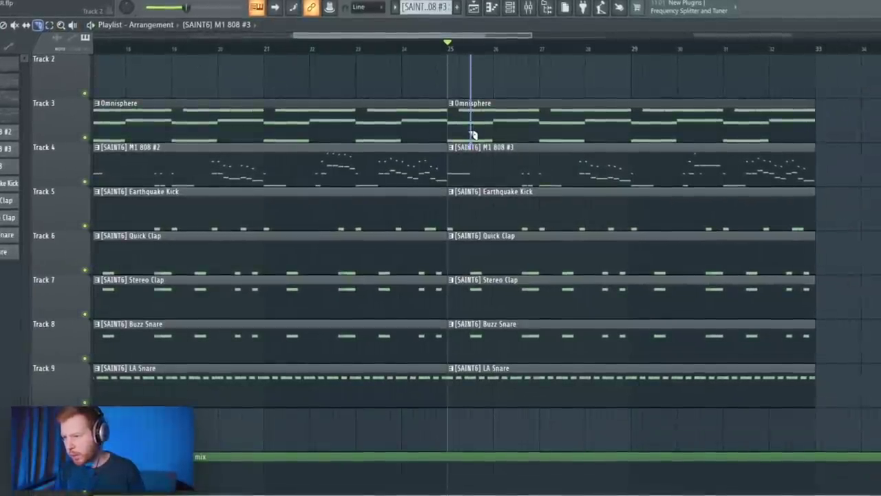
# - Cut all tracks from mid-bar 25 to bar 26 and extend the Quick Clap, Stereo Clap and Buzz Snare clips into the gap
pyautogui.moveTo(474, 135); pyautogui.dragTo(474, 406)
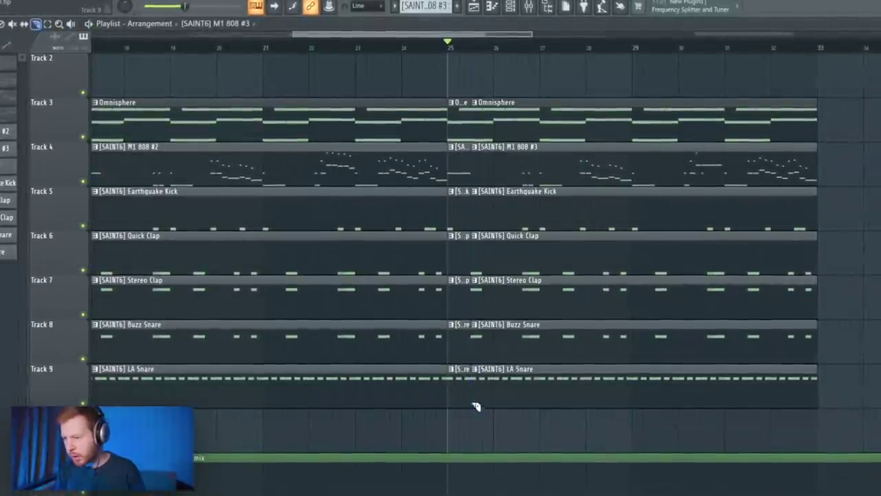
pyautogui.moveTo(505, 57); pyautogui.dragTo(513, 393)
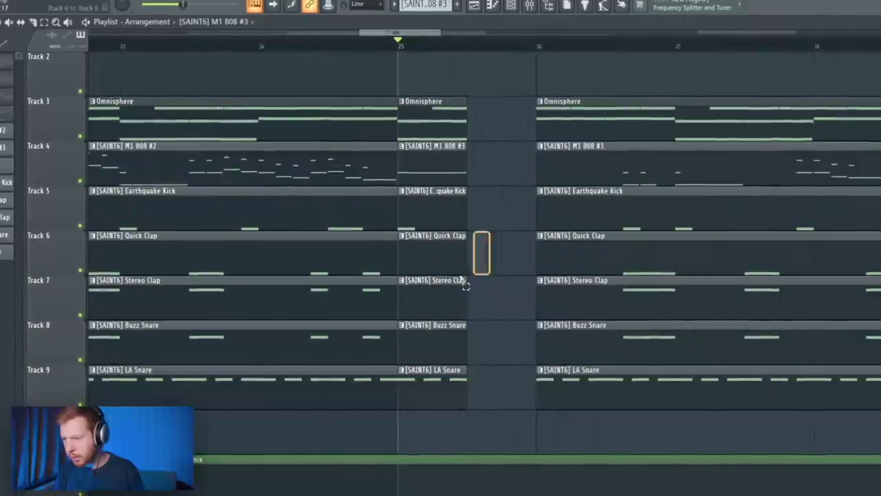
pyautogui.moveTo(462, 281); pyautogui.dragTo(510, 296)
pyautogui.press('space')
pyautogui.keyDown('ctrl'); pyautogui.click(475, 338); pyautogui.keyUp('ctrl')
pyautogui.moveTo(466, 341); pyautogui.dragTo(503, 344)
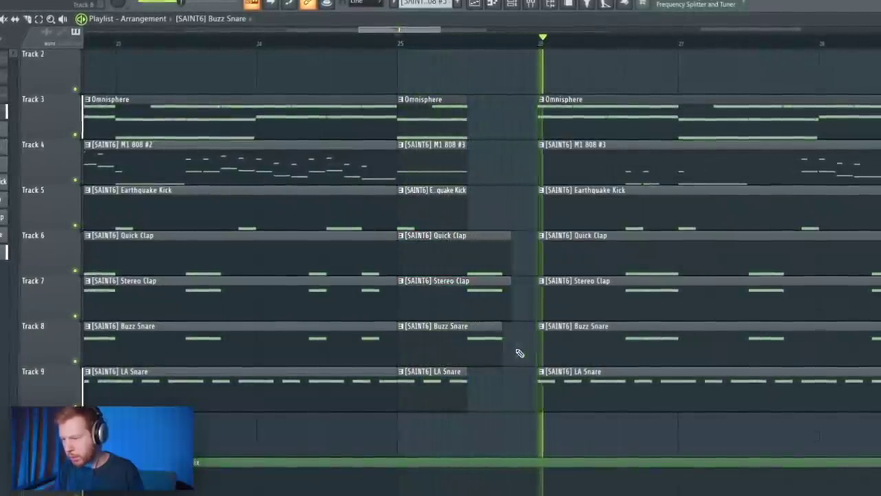
pyautogui.scroll(-4, 326, 335)
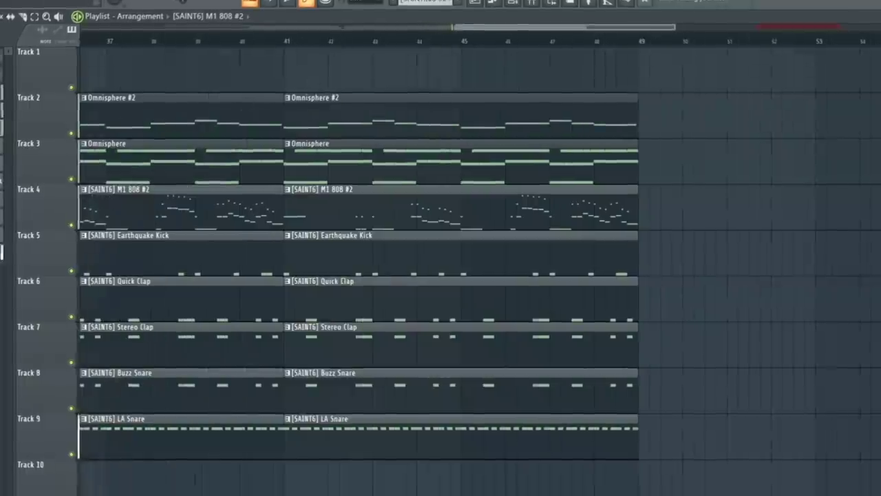
# - Open a half-bar gap at bar 41 with only 808, kick and LA Snare hits at its start, and delete the 808 clip at bar 49
pyautogui.scroll(3, 365, 431)
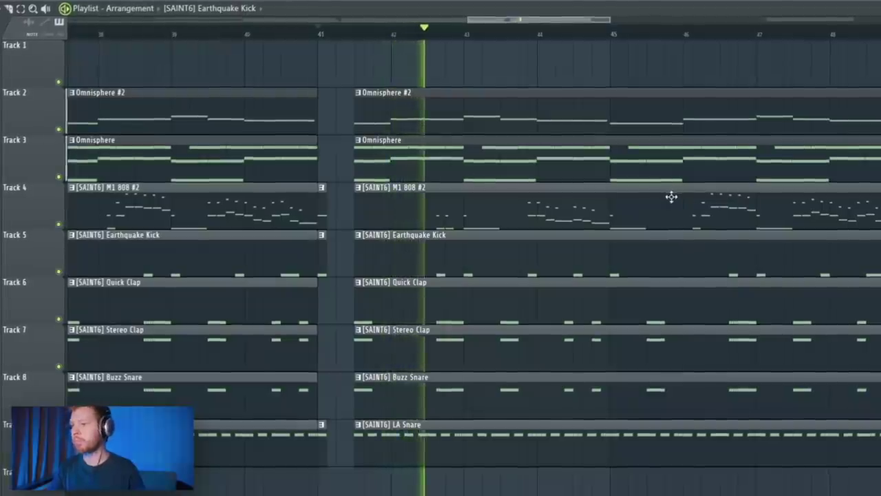
pyautogui.press('space')
pyautogui.scroll(-3, 633, 274)
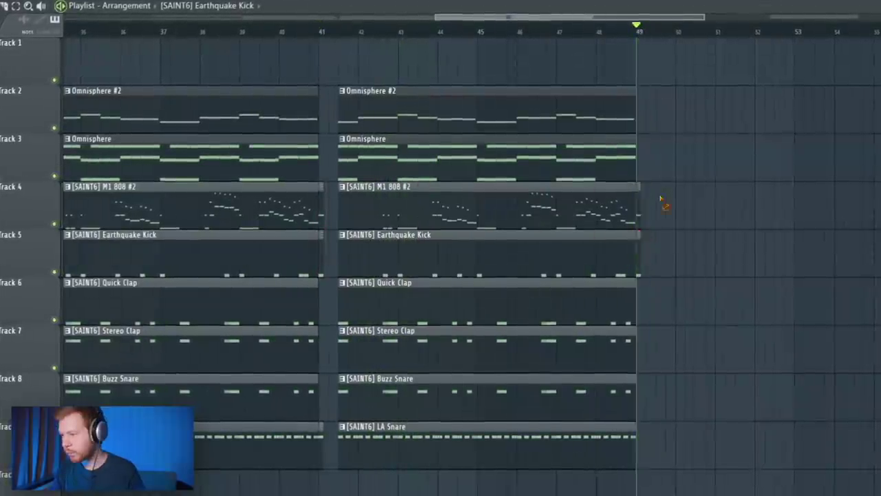
pyautogui.rightClick(641, 212)
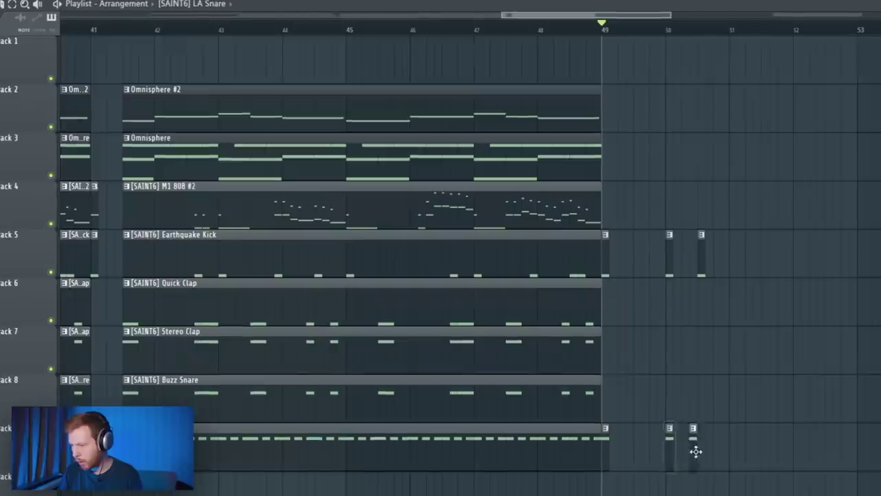
# - Make the kick clip at mid-bar 50 unique and clone the Earthquake Kick channel for it
pyautogui.rightClick(700, 258)
pyautogui.click(730, 311)
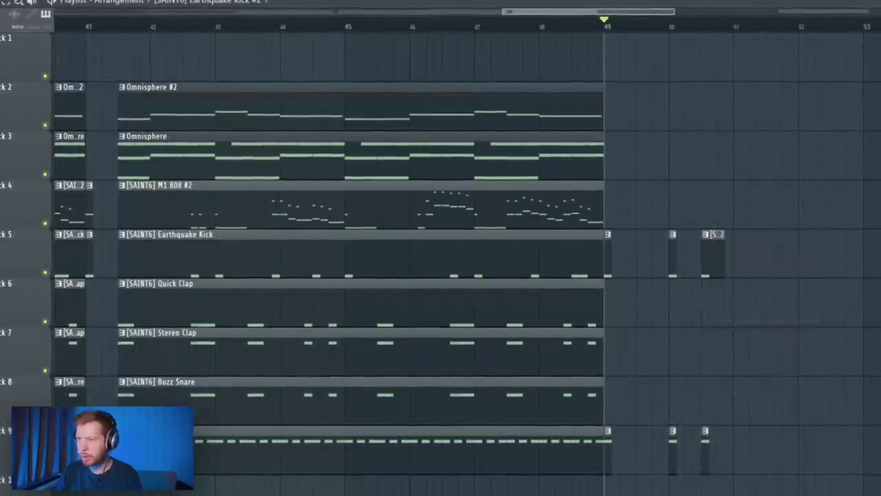
pyautogui.press('F6')
pyautogui.rightClick(354, 181)
pyautogui.click(399, 303)
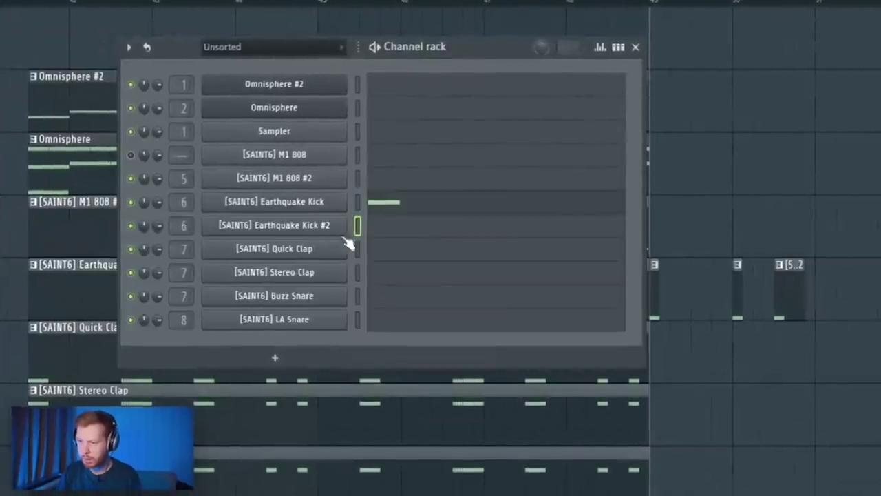
# - Turn down the precomputed EQ of the Earthquake Kick #2 sample and place its clip a quarter bar before bar 51
pyautogui.click(337, 227)
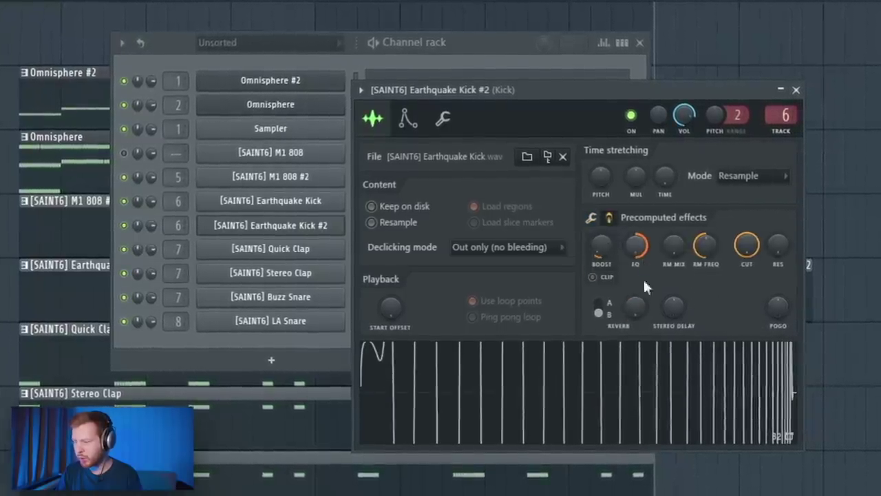
pyautogui.click(455, 61)
pyautogui.click(709, 300)
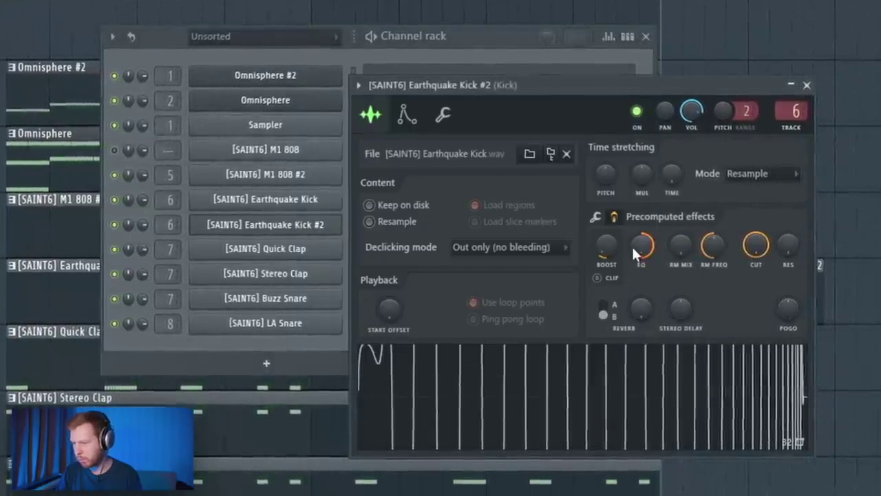
pyautogui.moveTo(634, 246); pyautogui.dragTo(633, 310)
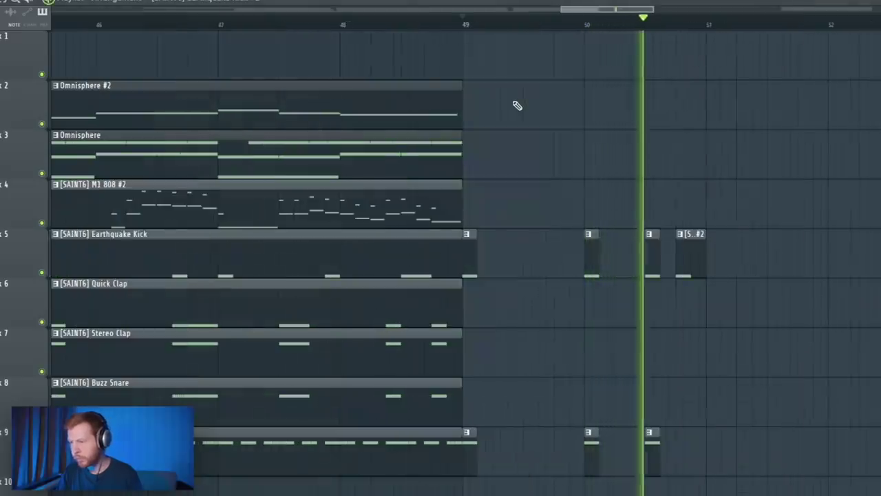
# - Position the next section's clips on Tracks 2–9 from bar 51 to bar 57, right after the isolated kick and LA Snare hits
pyautogui.press('space')
pyautogui.moveTo(786, 183); pyautogui.dragTo(688, 351)
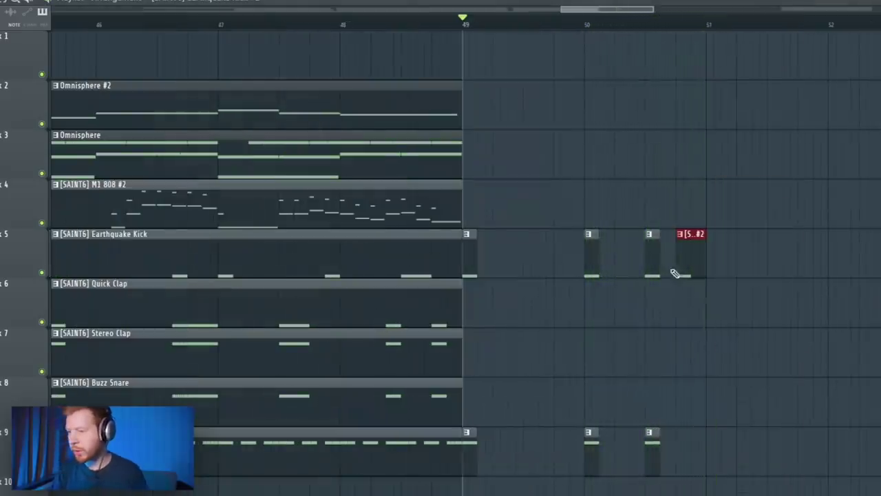
pyautogui.scroll(-6, 548, 245)
pyautogui.moveTo(528, 364); pyautogui.dragTo(573, 364)
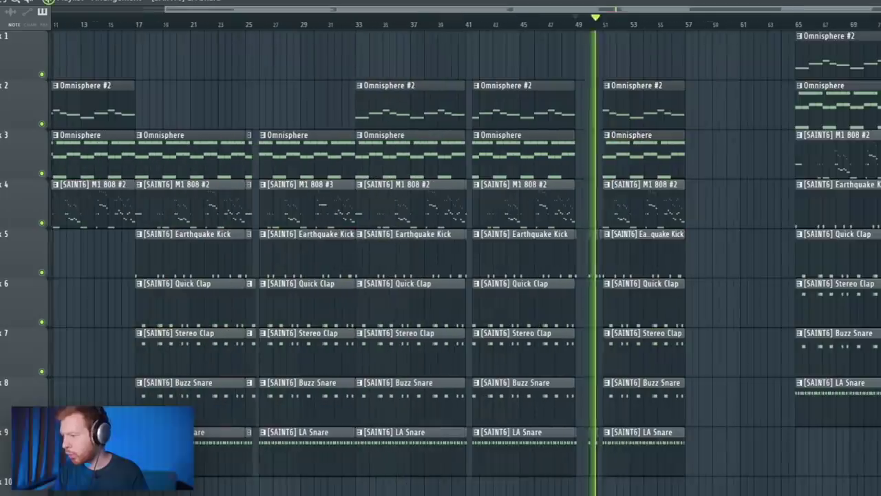
# - Move the whole bar 65 section down one track onto Tracks 2–9 and shift its start to mid-bar 65, leaving a half-bar gap
pyautogui.moveTo(880, 472); pyautogui.dragTo(802, 36)
pyautogui.moveTo(841, 98); pyautogui.dragTo(879, 98)
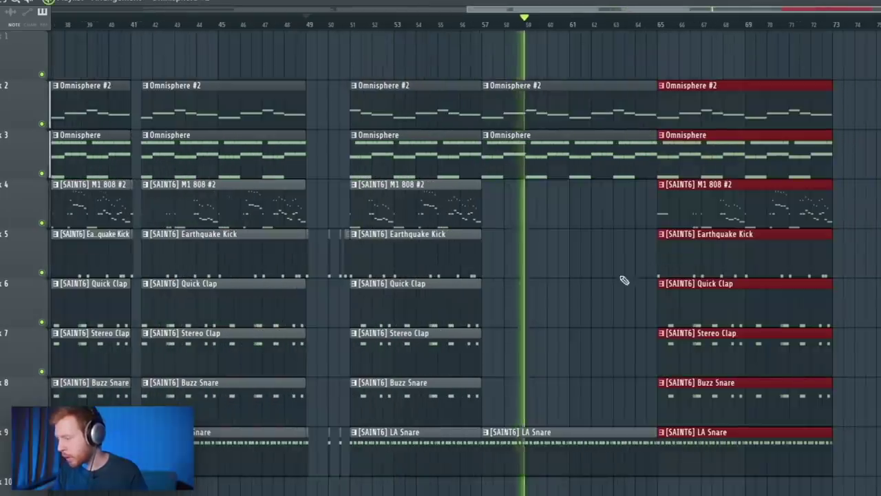
pyautogui.scroll(5, 655, 275)
pyautogui.moveTo(618, 256)
pyautogui.mouseDown()
pyautogui.moveTo(637, 258)
pyautogui.moveTo(626, 257)
pyautogui.mouseUp()
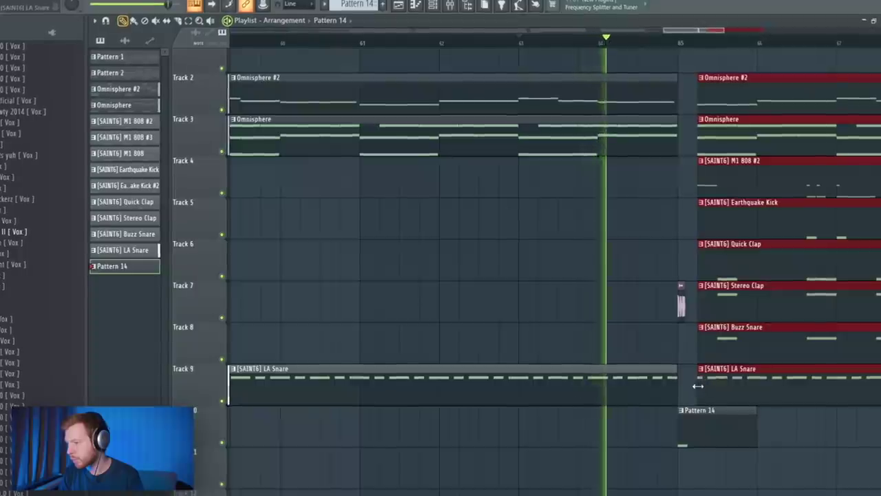
pyautogui.moveTo(698, 385); pyautogui.dragTo(717, 376)
pyautogui.keyDown('ctrl'); pyautogui.click(710, 374); pyautogui.keyUp('ctrl')
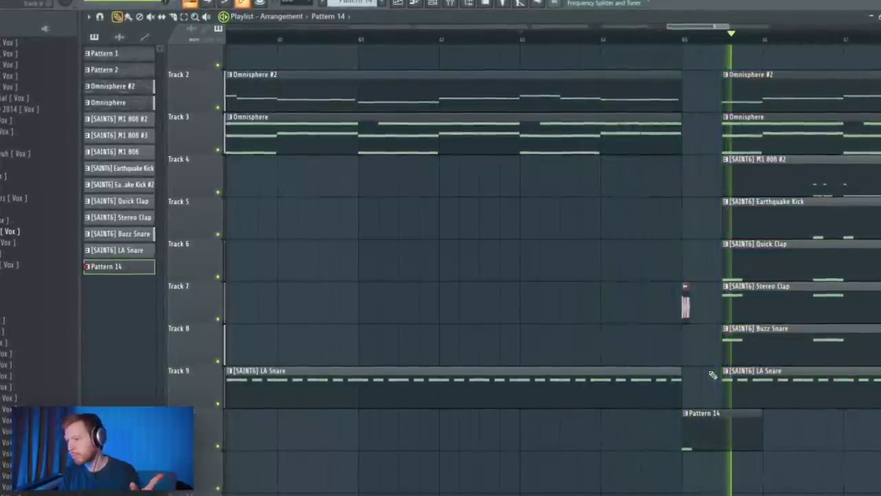
# - Copy the Gross Beat Volume mix automation clip on Track 11 to bar 49 so its effect covers bar 64, and play the transition
pyautogui.scroll(-5, 574, 273)
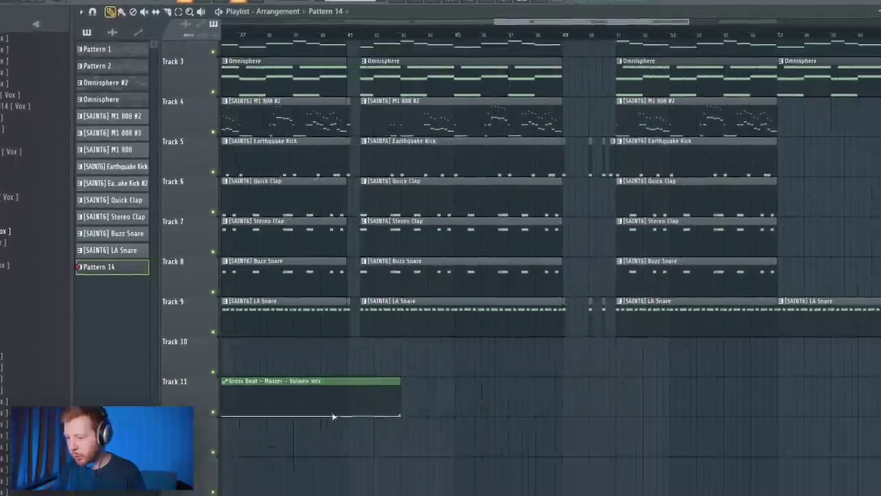
pyautogui.scroll(-3, 333, 415)
pyautogui.moveTo(307, 380); pyautogui.dragTo(572, 400)
pyautogui.press('space')
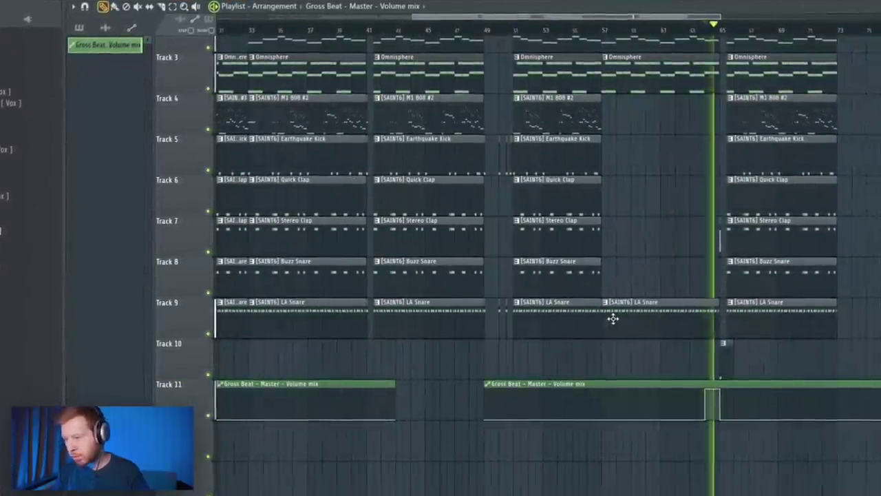
pyautogui.press('space')
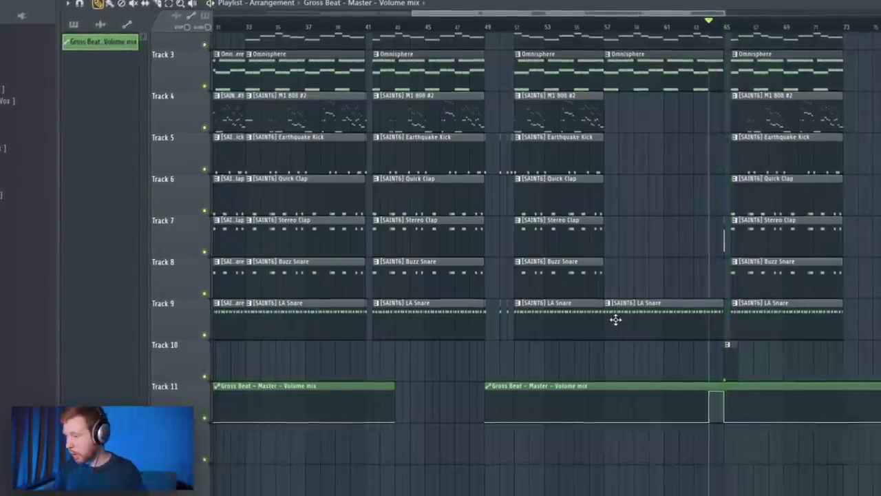
pyautogui.scroll(-3, 658, 235)
pyautogui.scroll(-2, 269, 232)
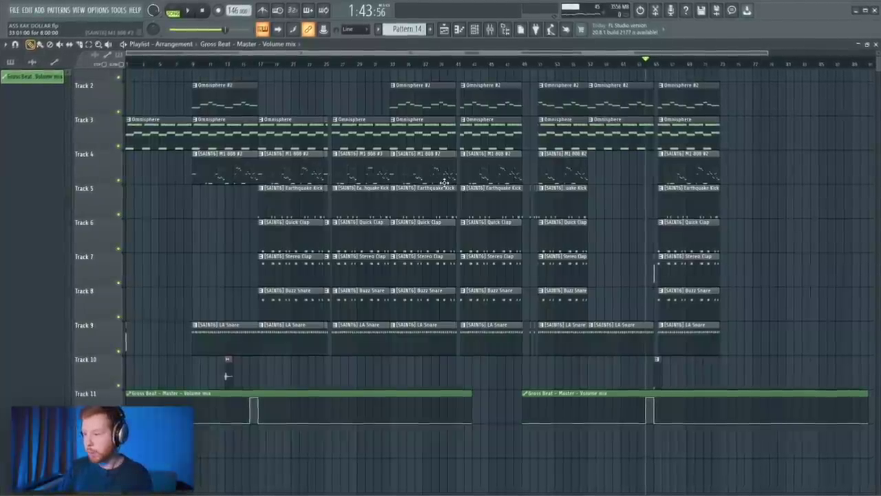
pyautogui.scroll(1, 471, 285)
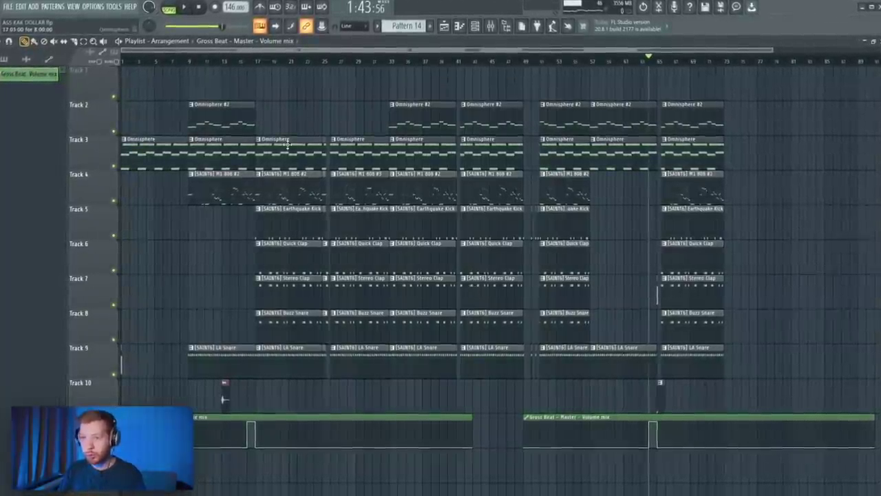